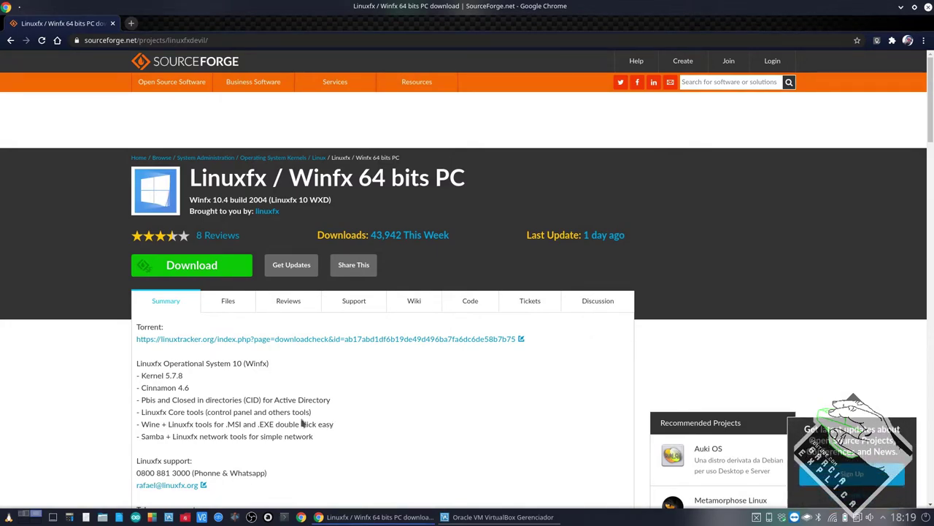
- Highlight the Winfx 64 bits PC title and the Wine tools line while scrolling the project summary
left_click_drag(169, 423, 221, 425)
left_click_drag(288, 178, 466, 178)
left_click(163, 424)
scroll(246, 411, "down", 3)
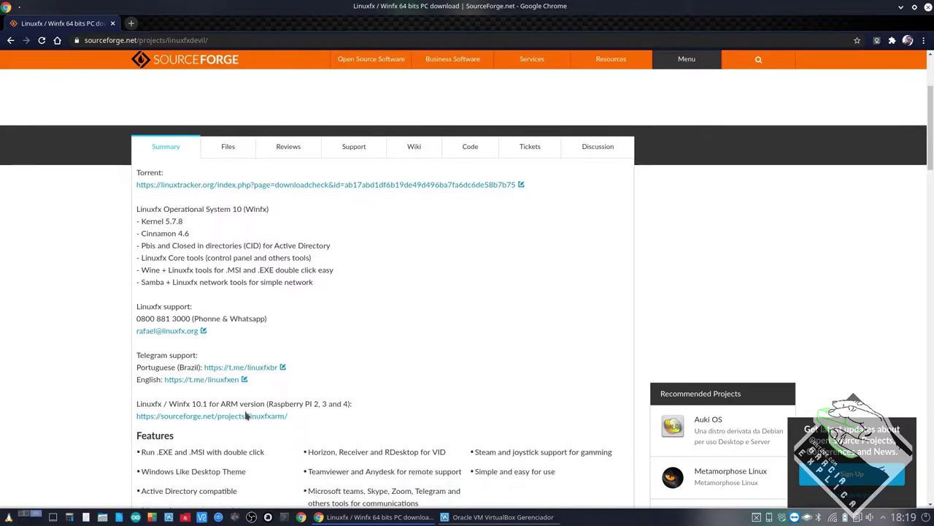
scroll(246, 416, "up", 2)
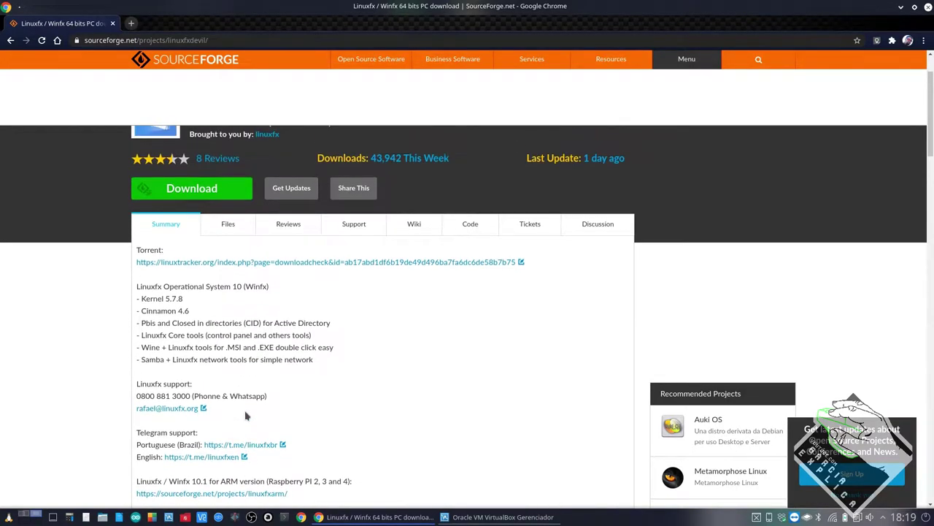
scroll(246, 415, "up", 2)
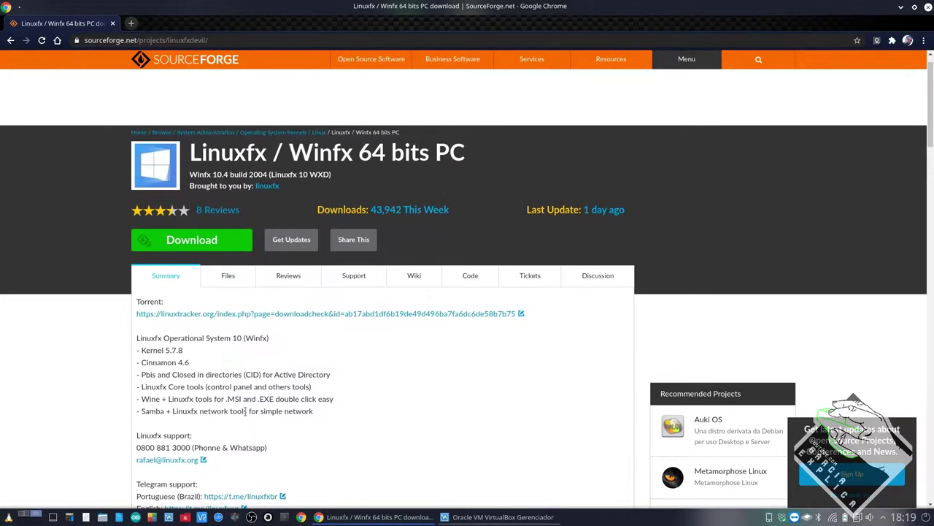
scroll(245, 411, "down", 1)
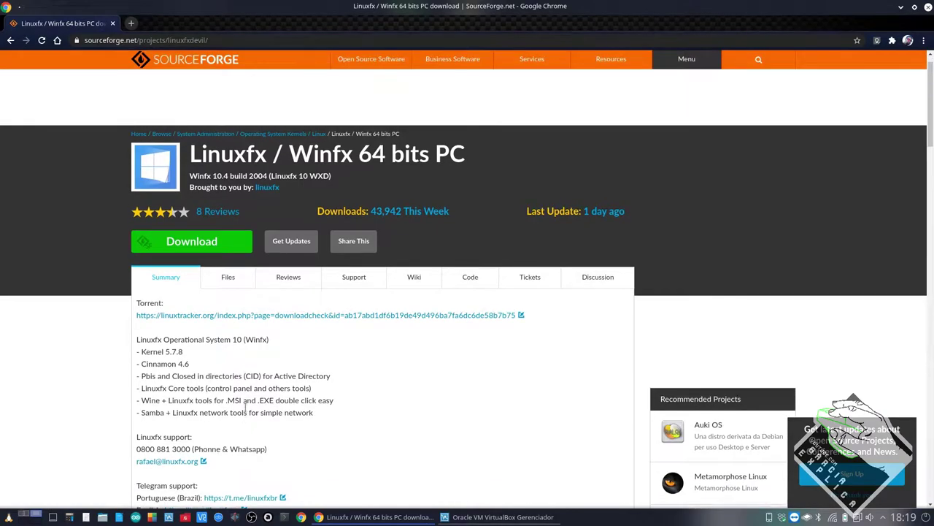
scroll(246, 412, "up", 1)
scroll(246, 412, "down", 1)
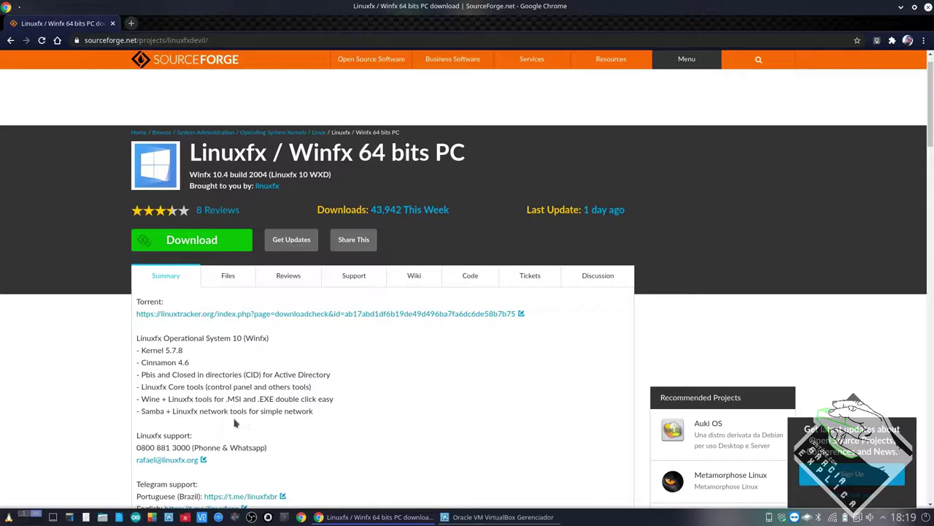
- Highlight the Wine MSI and .EXE support, the Samba tools, and the Kernel 5.7.8 / Cinnamon 4.6 lines
left_click_drag(143, 402, 170, 400)
left_click(191, 398)
left_click_drag(225, 399, 242, 399)
left_click_drag(260, 400, 277, 402)
left_click_drag(150, 411, 291, 410)
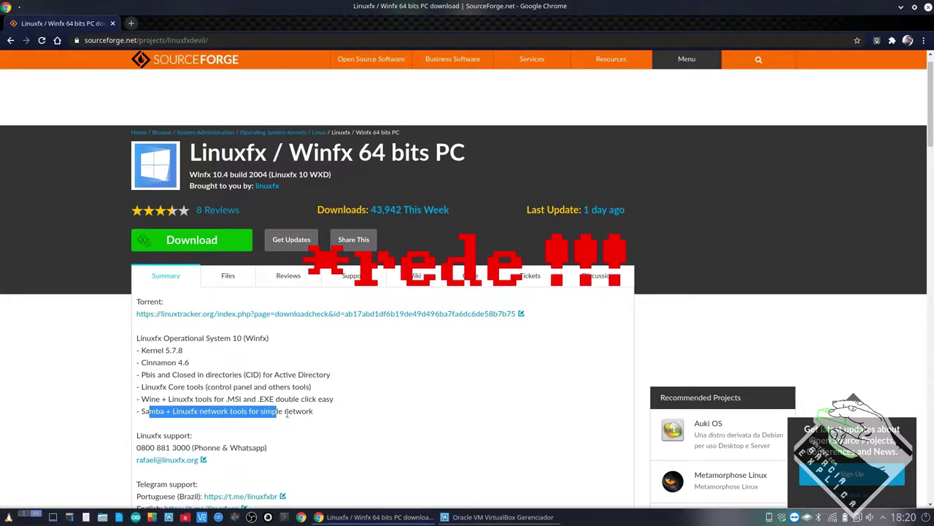
left_click_drag(189, 363, 144, 350)
left_click(142, 351)
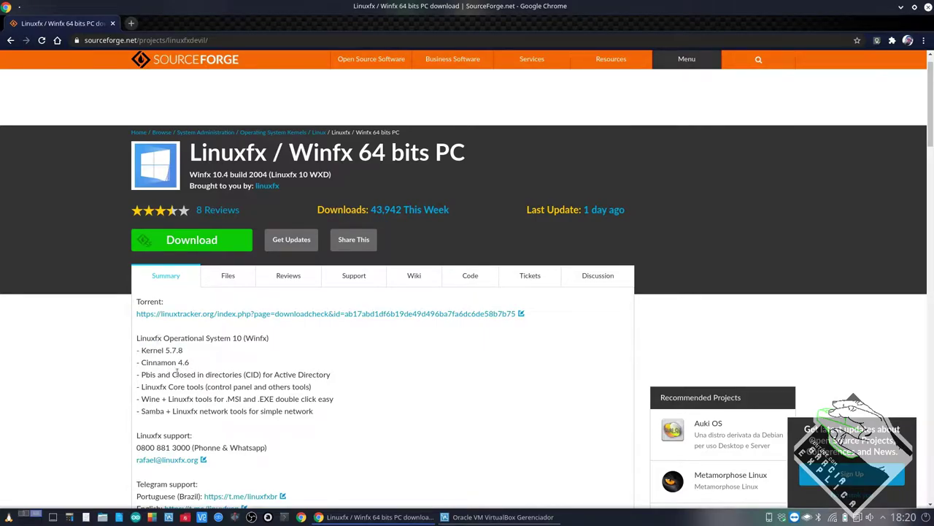
- Scroll through the feature list, then bring the VirtualBox Manager window forward
scroll(211, 399, "down", 3)
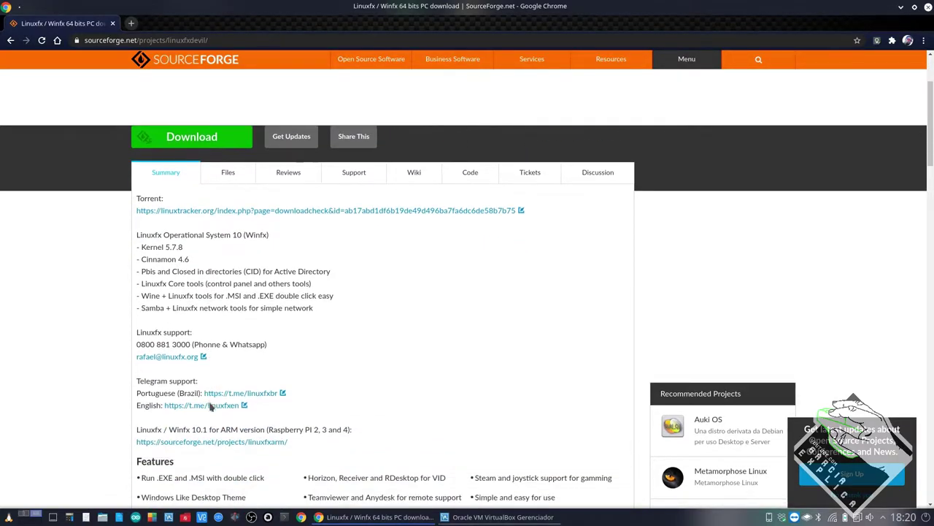
scroll(208, 418, "down", 2)
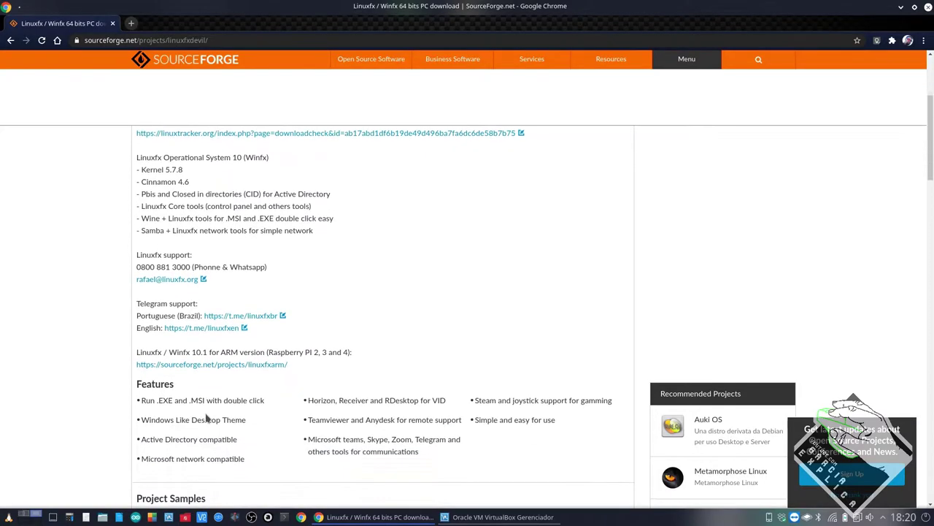
left_click_drag(146, 316, 169, 317)
left_click_drag(154, 400, 197, 400)
left_click(202, 419)
scroll(203, 419, "down", 7)
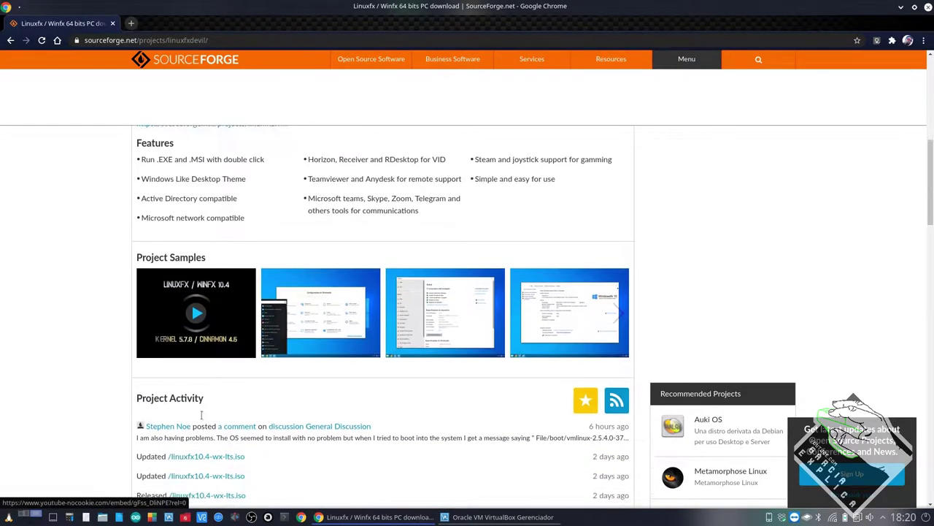
scroll(202, 419, "down", 3)
scroll(203, 408, "down", 3)
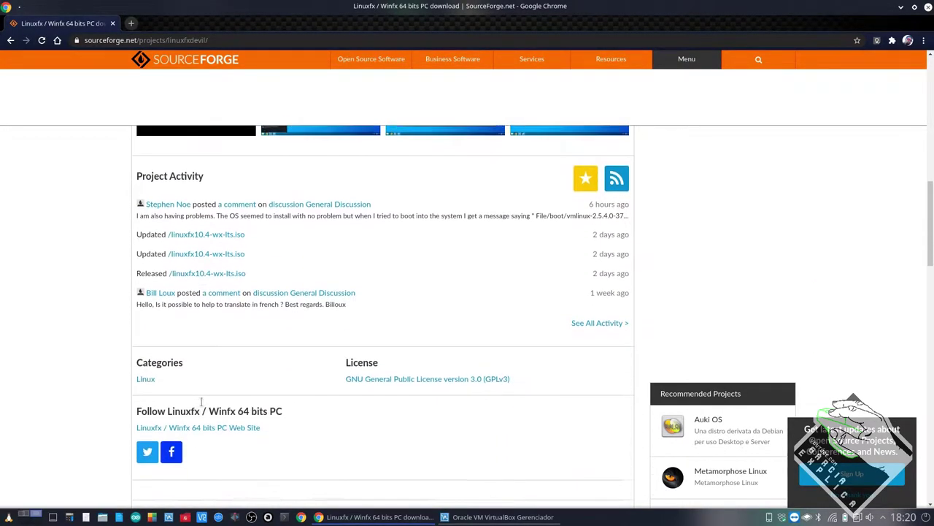
scroll(202, 406, "down", 1)
scroll(203, 397, "up", 15)
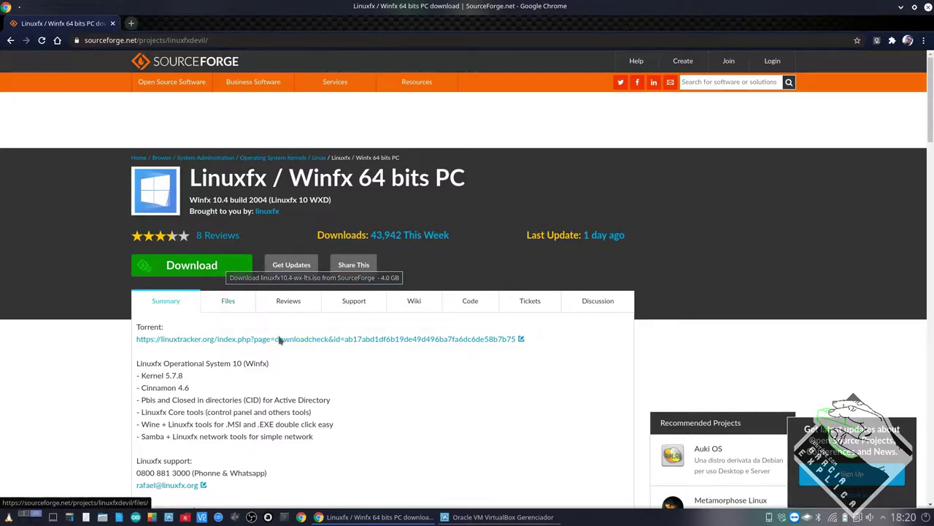
left_click(502, 516)
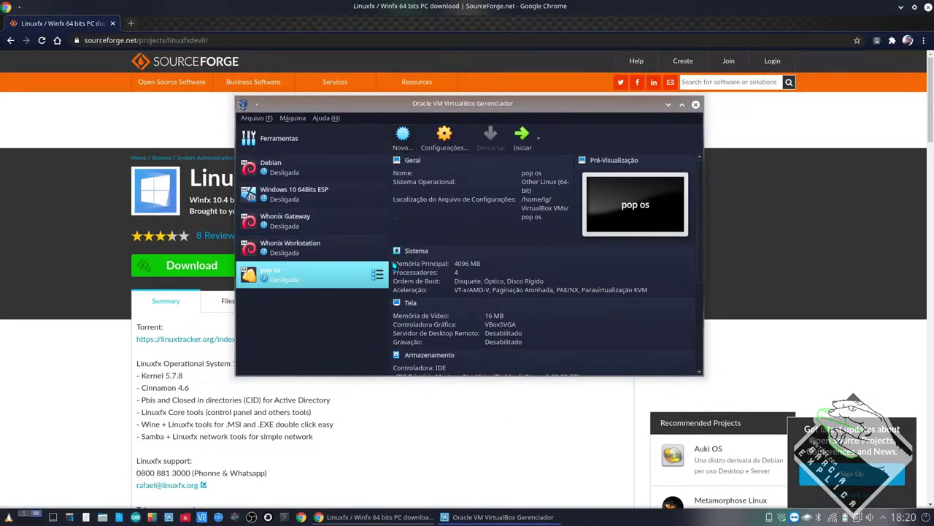
- Start a new virtual machine named Linuxfx with version Other Linux (64-bit)
left_click(403, 135)
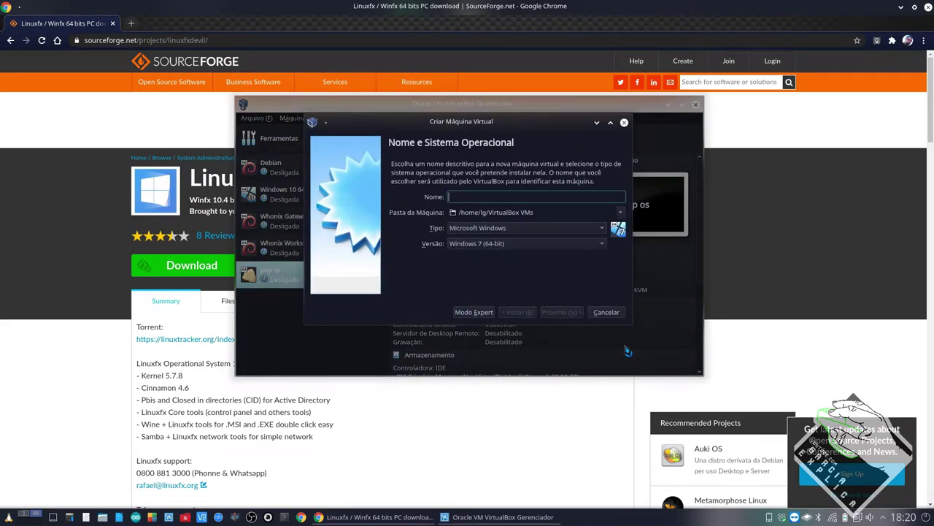
type("Linuxfx")
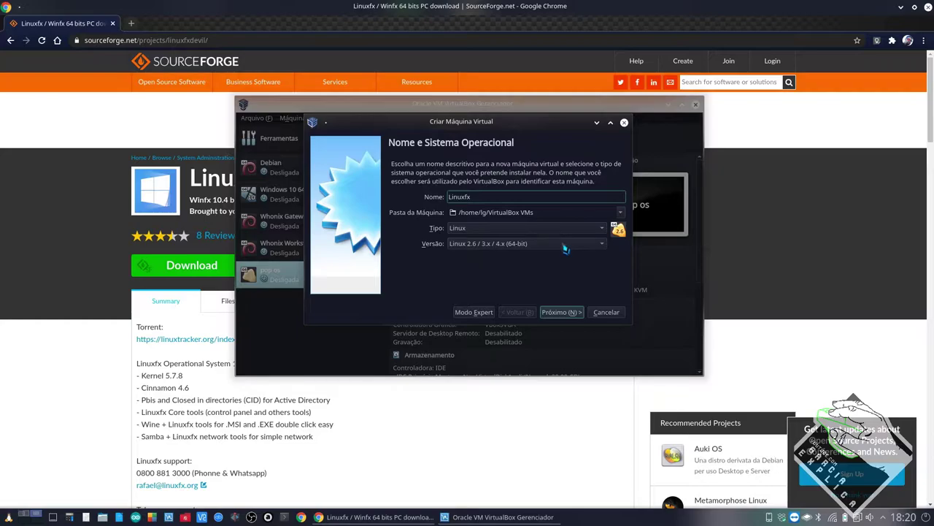
left_click(565, 246)
left_click(511, 518)
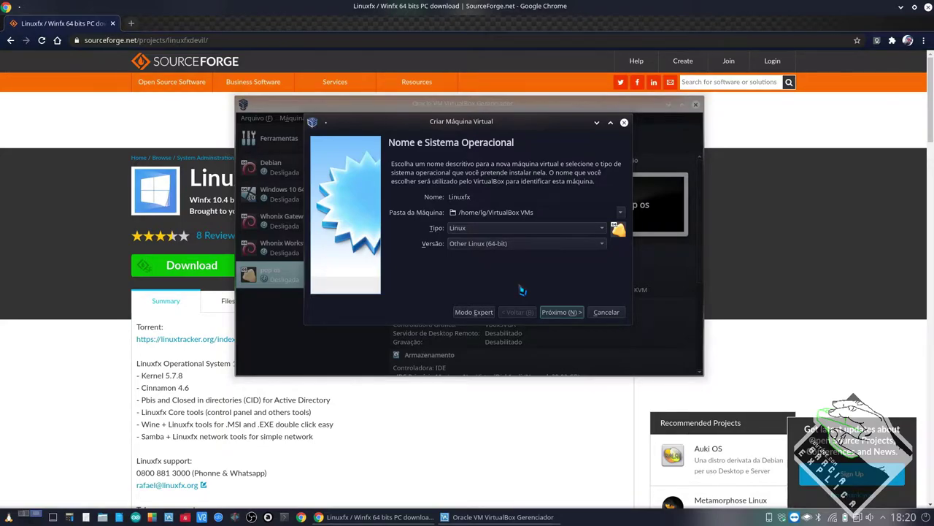
- Browse to /mnt/data/VM as the location for the machine folder
left_click(620, 214)
left_click(549, 237)
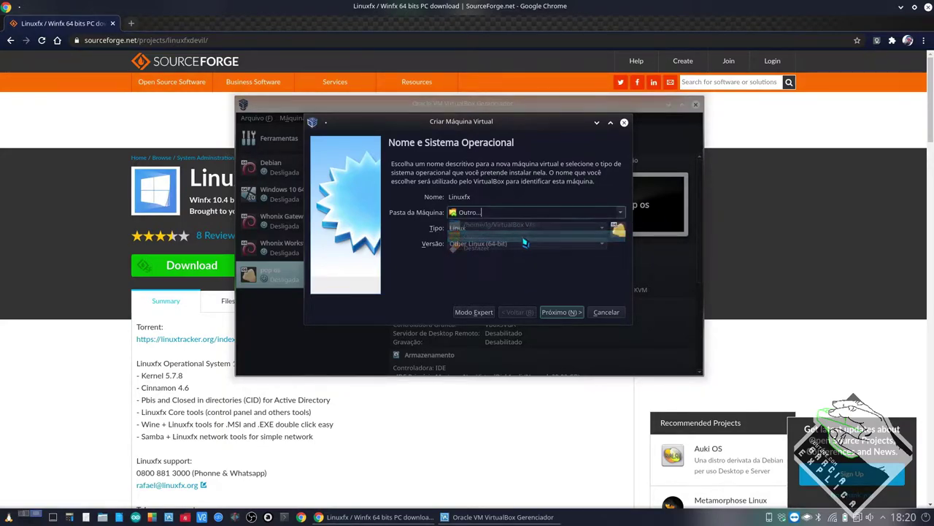
scroll(442, 291, "down", 10)
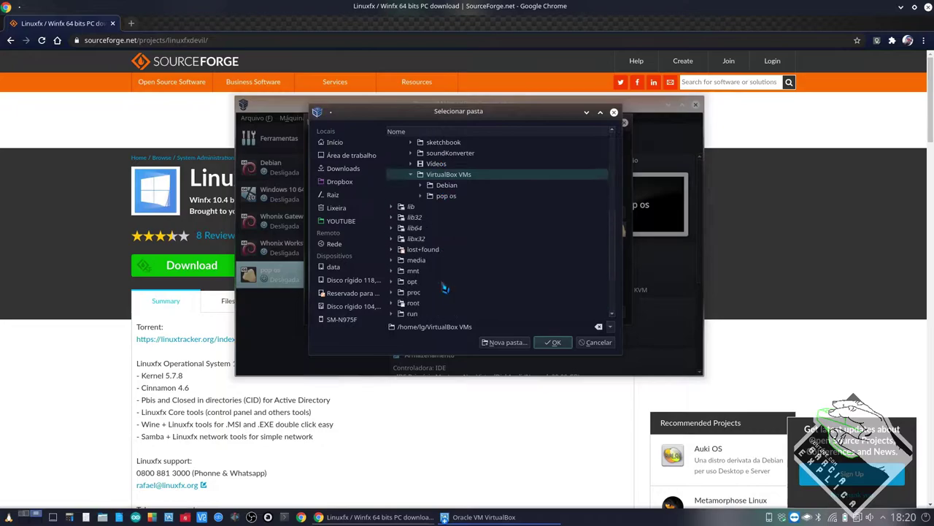
left_click(392, 196)
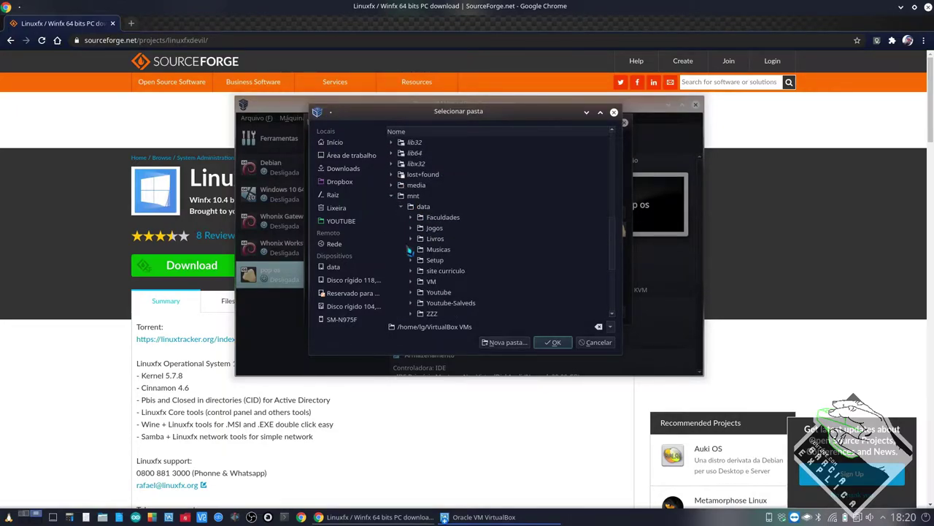
left_click(414, 285)
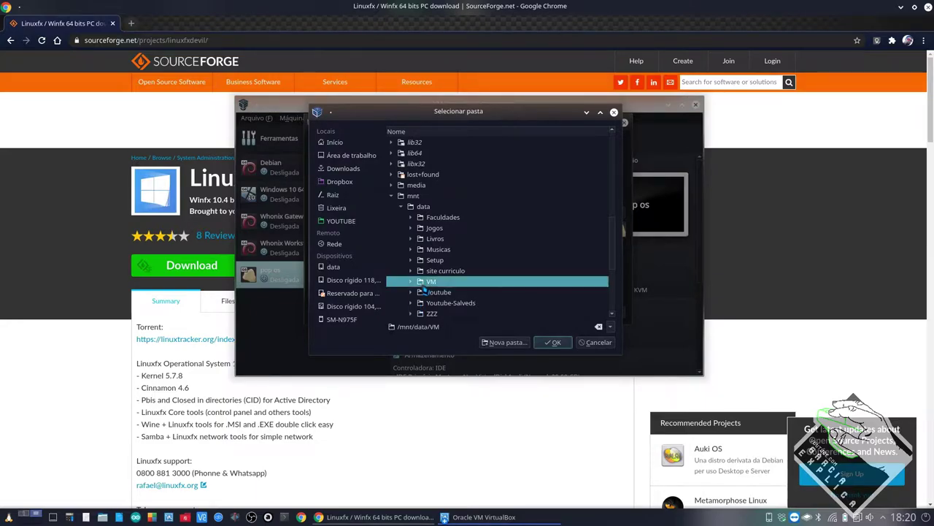
left_click(411, 281)
scroll(414, 285, "down", 4)
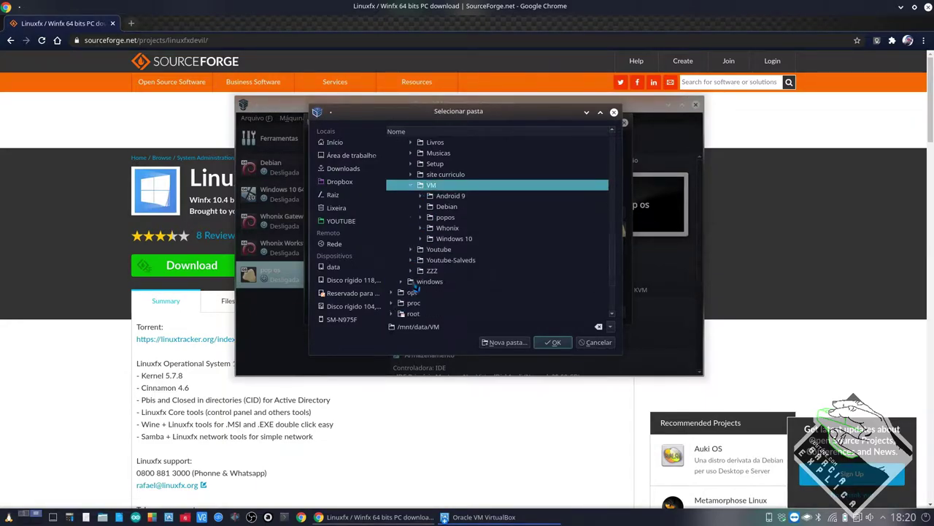
- Create a Linuxfx folder inside VM and use /mnt/data/VM/Linuxfx as the machine folder
left_click(501, 342)
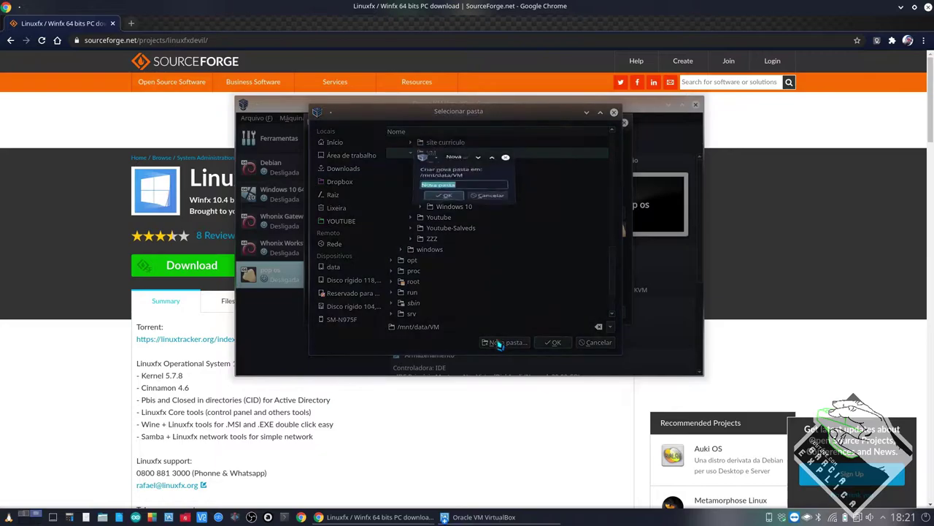
type("Linuxfx")
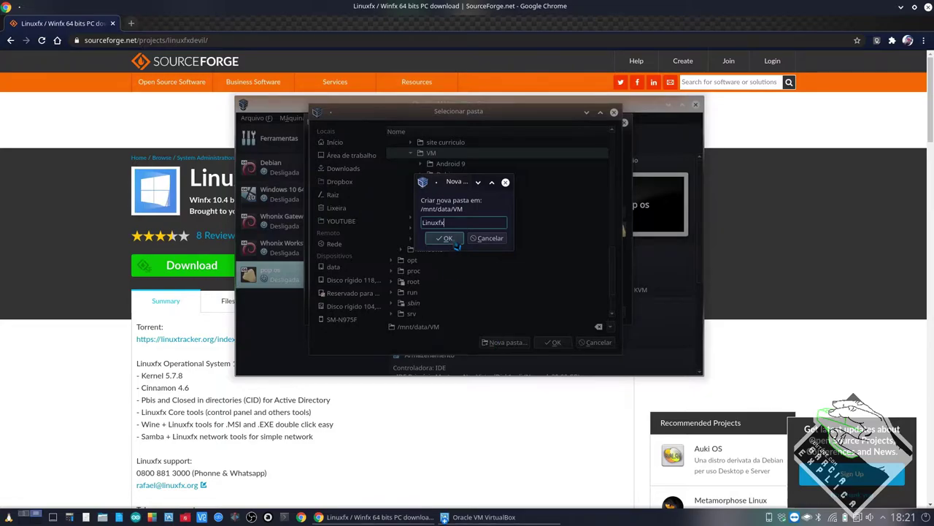
left_click(454, 239)
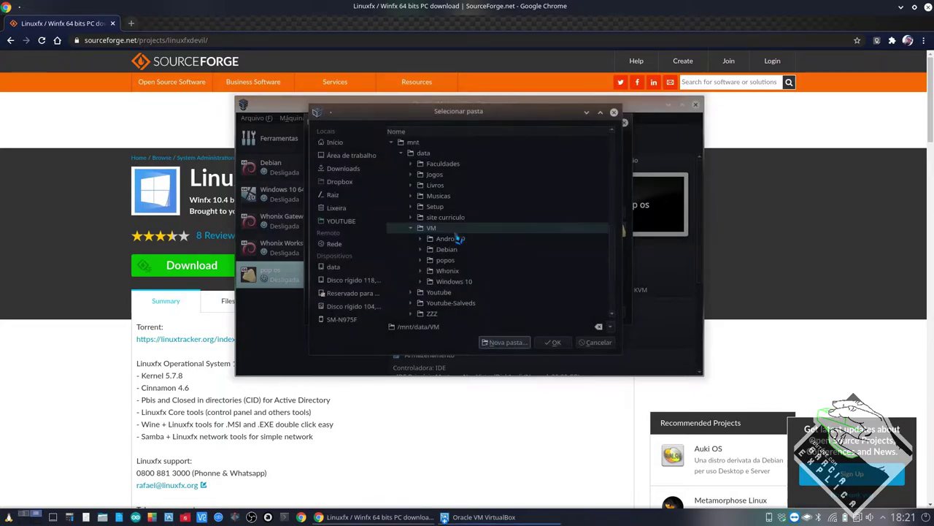
left_click(461, 260)
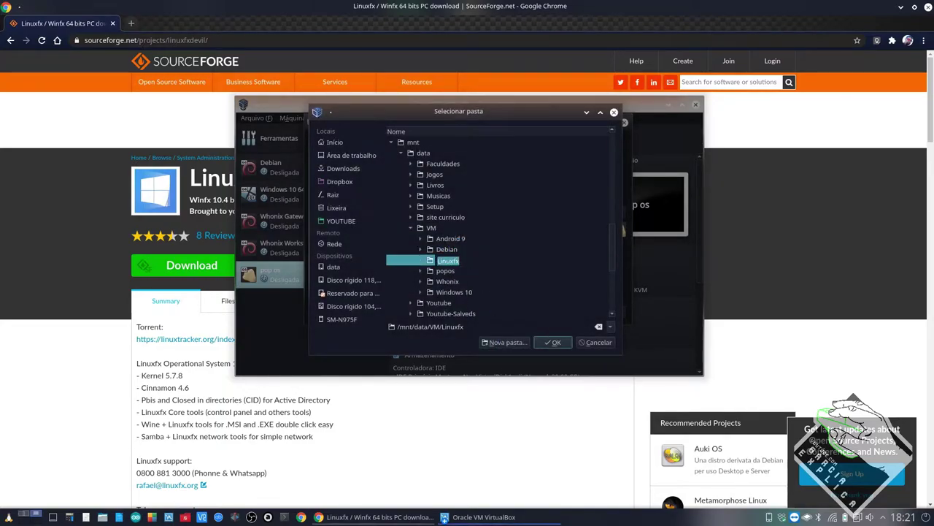
left_click(555, 344)
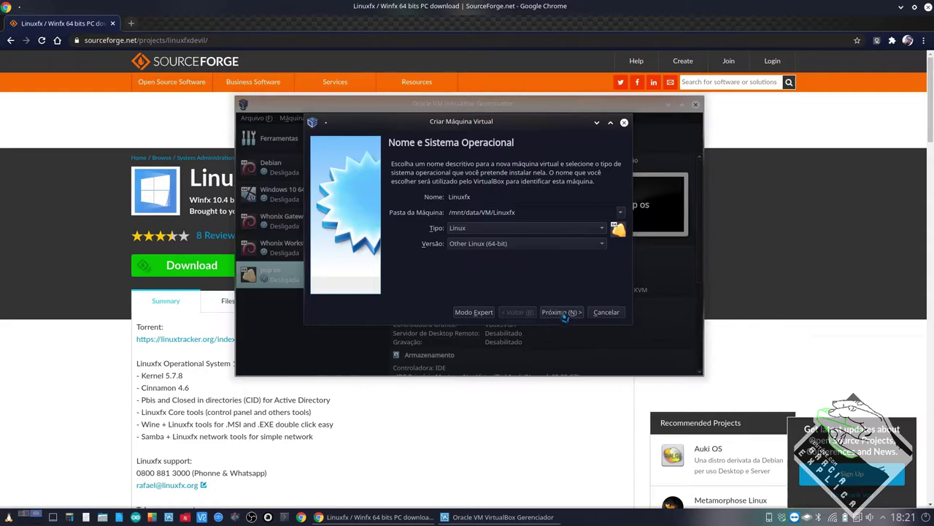
left_click(563, 318)
- Set the Linuxfx machine's memory to 4096 MB
double_click(591, 203)
type("4096")
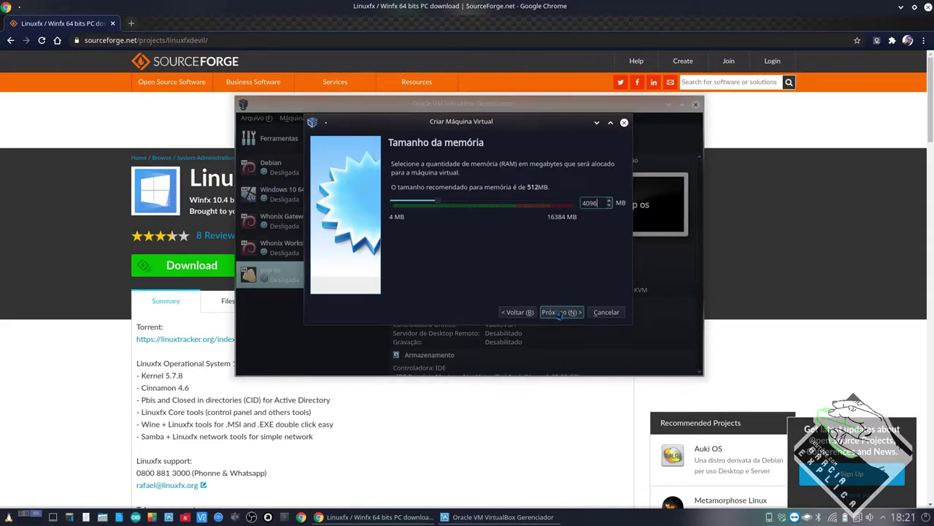
left_click(560, 313)
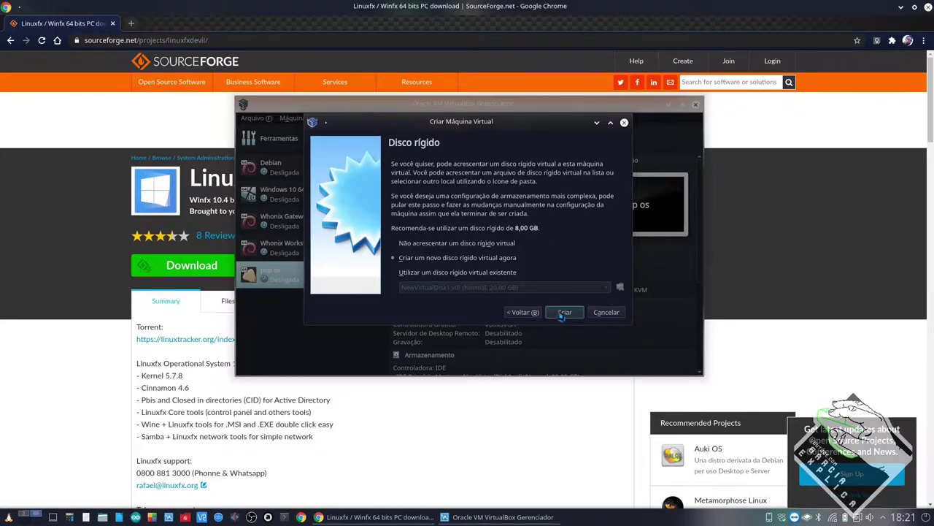
- Create a new 20 GB virtual hard disk saved as Linuxfx.vdi in the Linuxfx folder
left_click(562, 314)
left_click(575, 316)
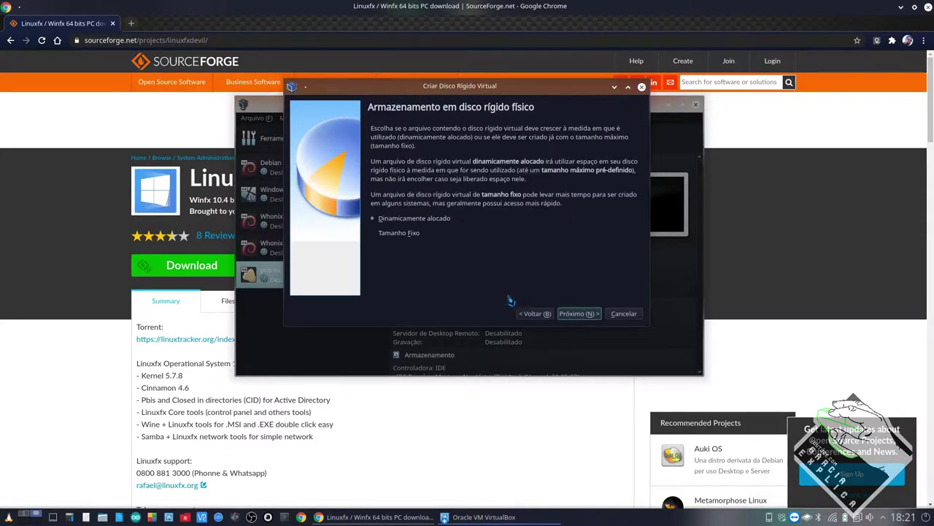
left_click(578, 314)
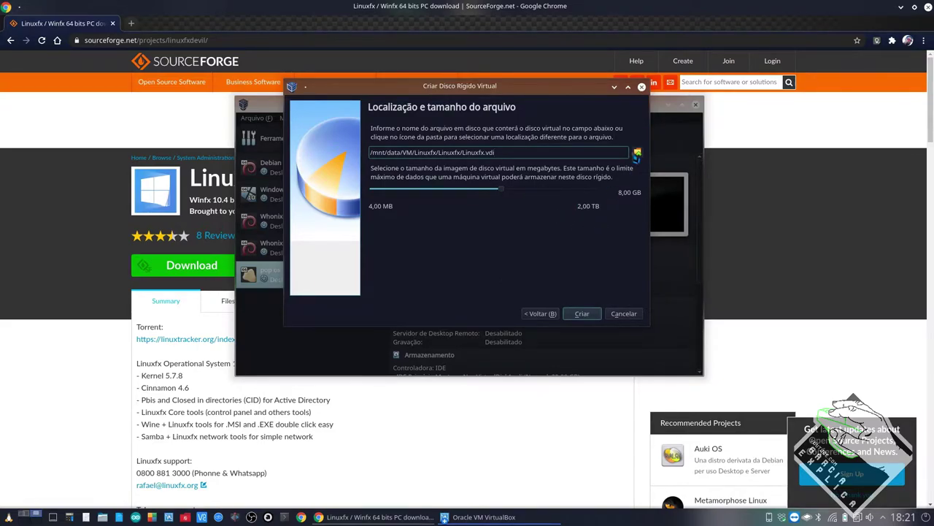
left_click(637, 154)
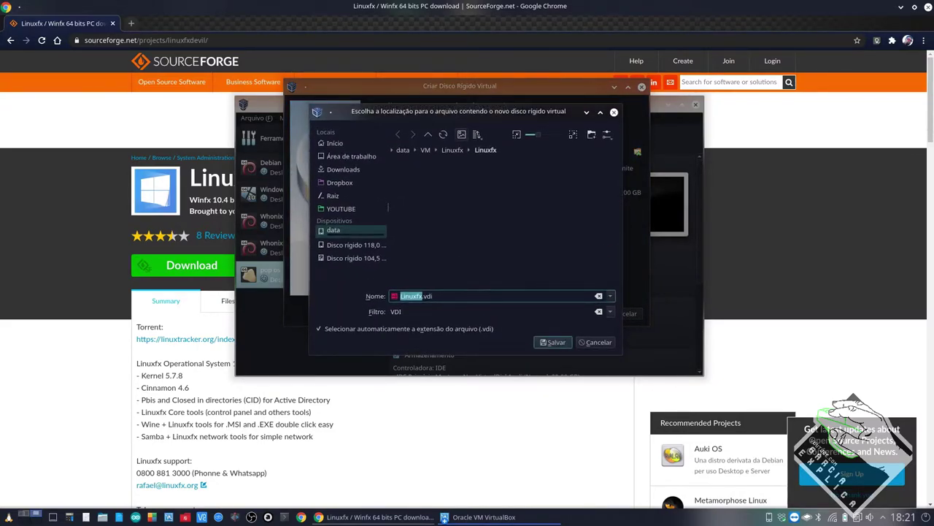
left_click(556, 343)
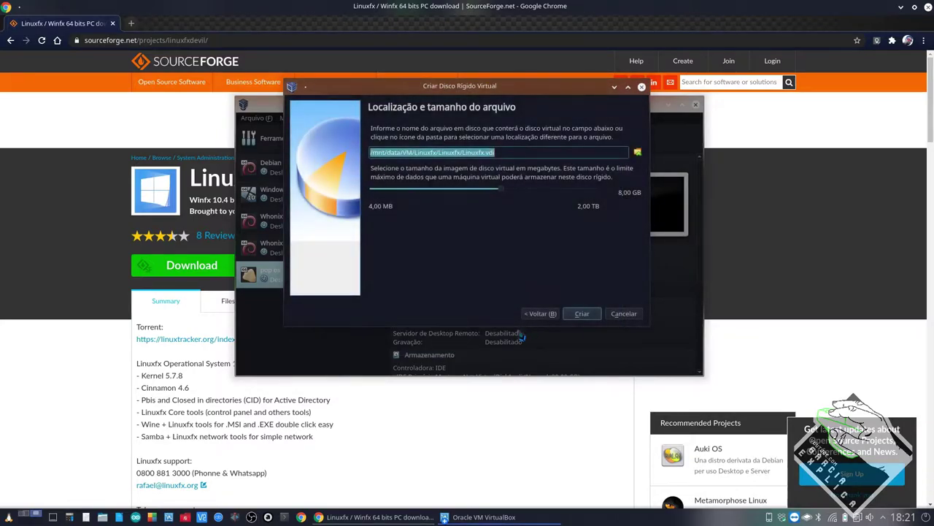
left_click(618, 195)
type("20")
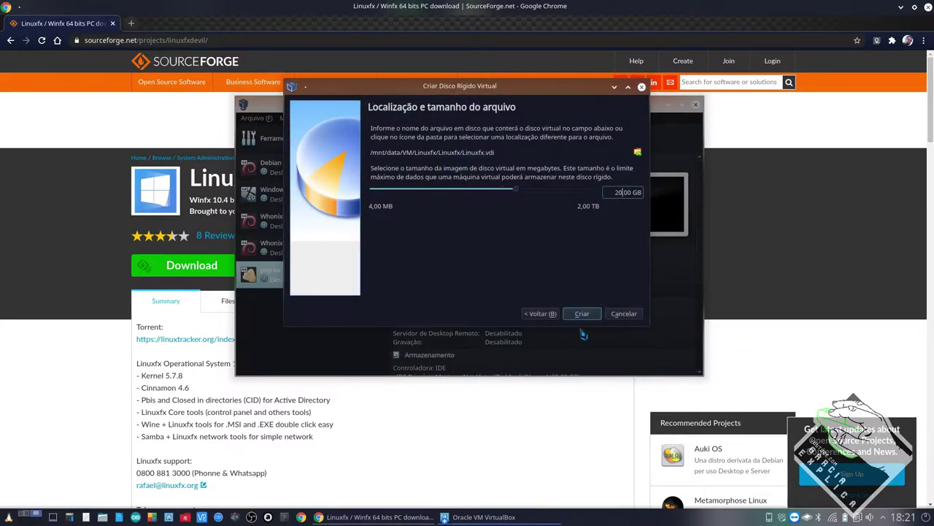
left_click(584, 315)
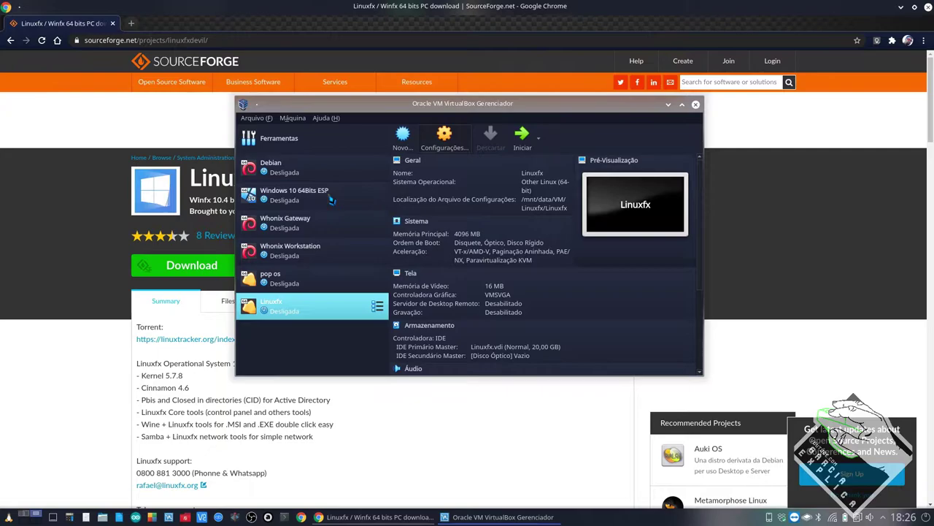
- Set the Linuxfx machine's graphics controller to VBoxSVGA
key("ctrl+s")
left_click(275, 149)
left_click(453, 222)
left_click(451, 236)
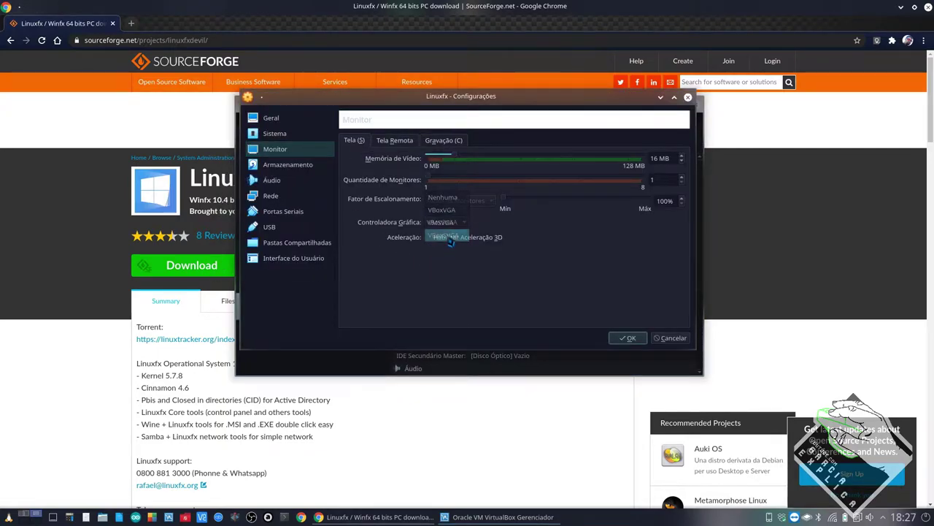
- Raise the processor count to 4 and save the machine settings
left_click(276, 134)
left_click(405, 140)
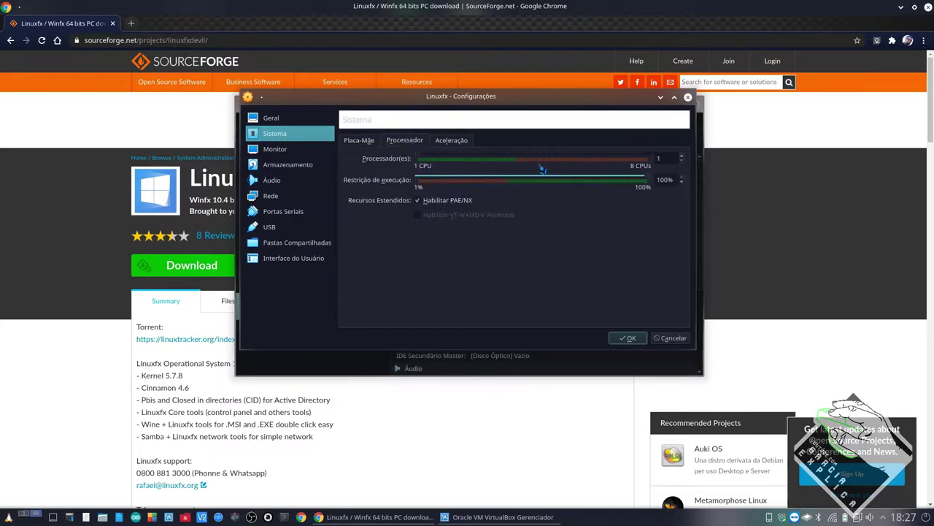
left_click(682, 156)
left_click(683, 156)
left_click(682, 156)
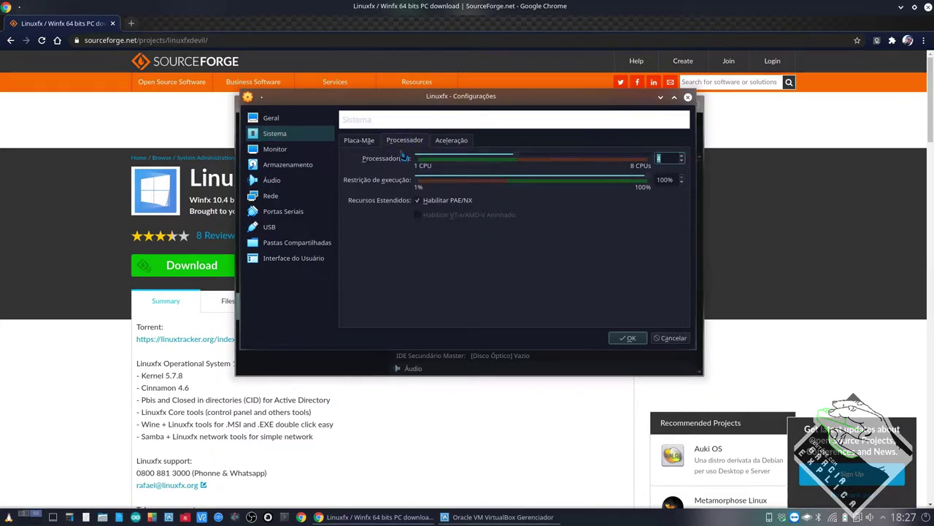
left_click(358, 140)
left_click(271, 117)
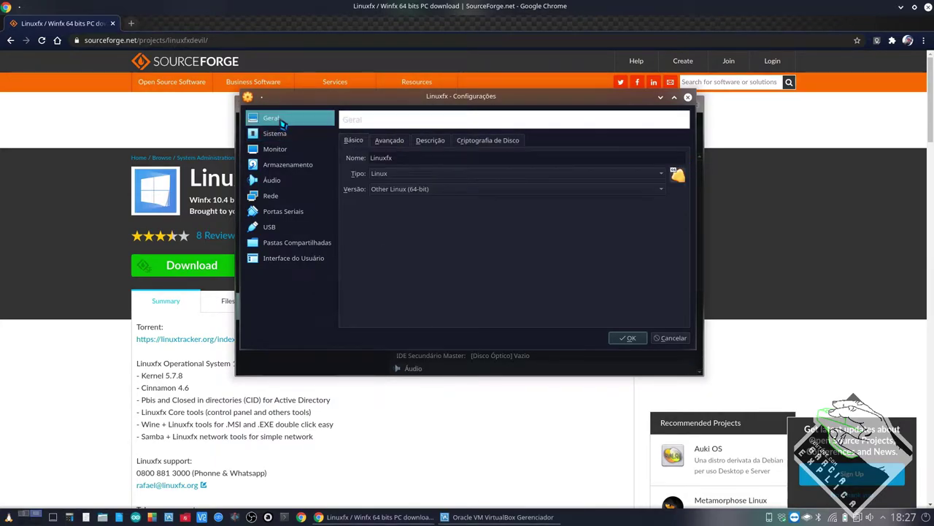
left_click(625, 338)
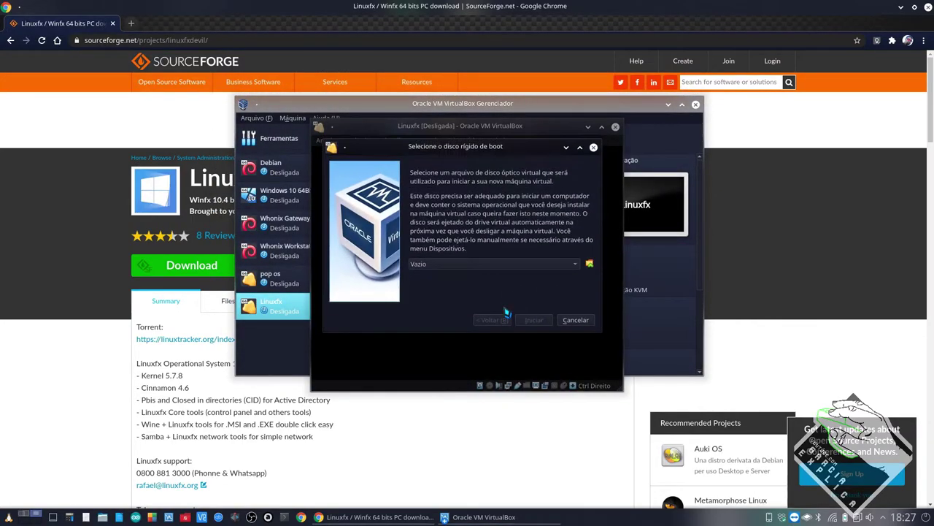
- Boot Linuxfx from linuxfx10.4-wx-lts.iso and switch the VM to full screen
left_click(529, 265)
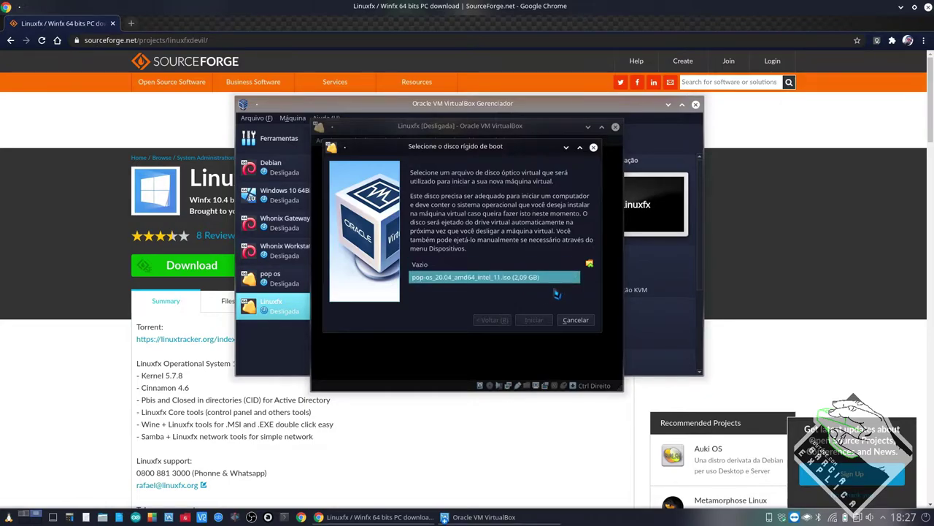
left_click(590, 263)
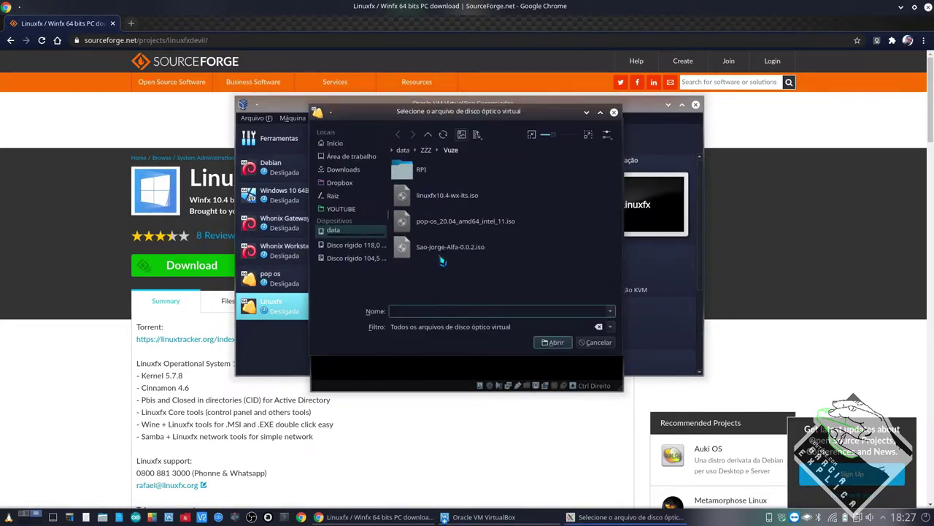
double_click(446, 196)
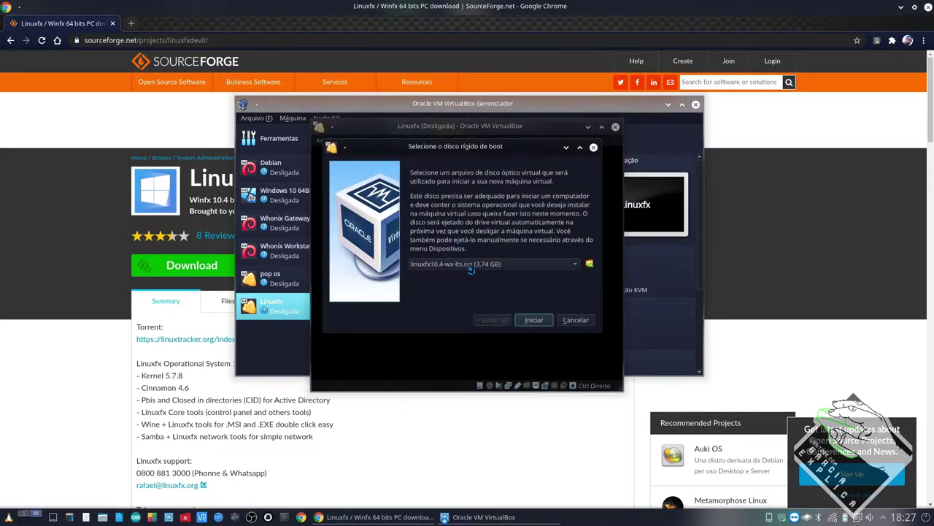
left_click(535, 324)
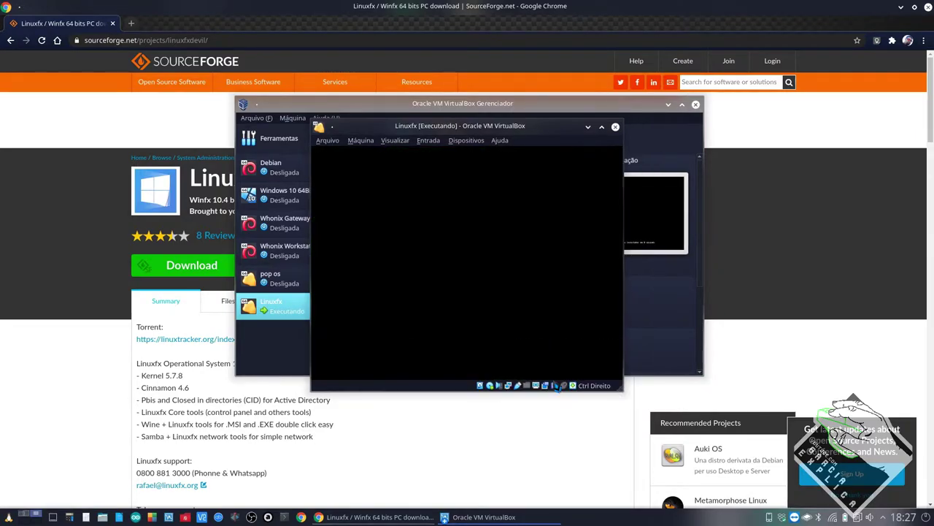
key("Control_R+f")
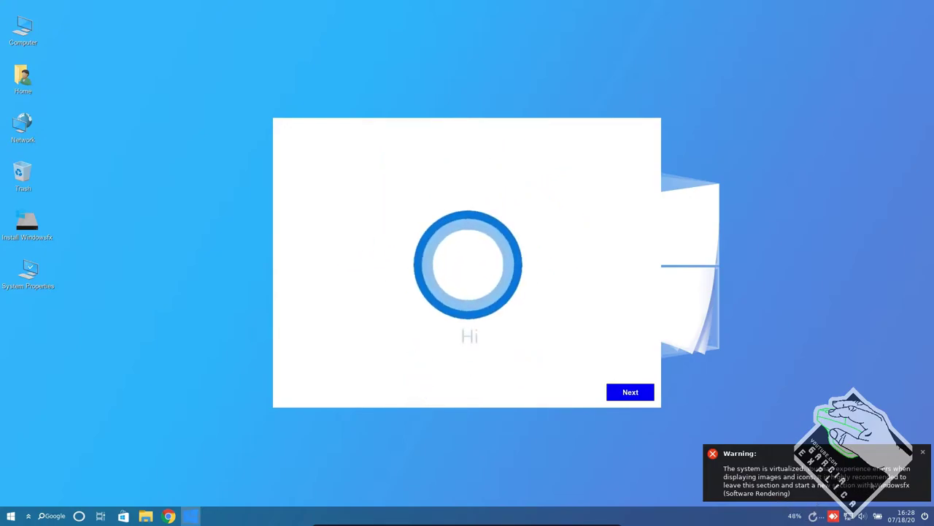
- Dismiss the warning, choose Brazilian Portuguese as system language, and select Iniciar a instalação
left_click(922, 454)
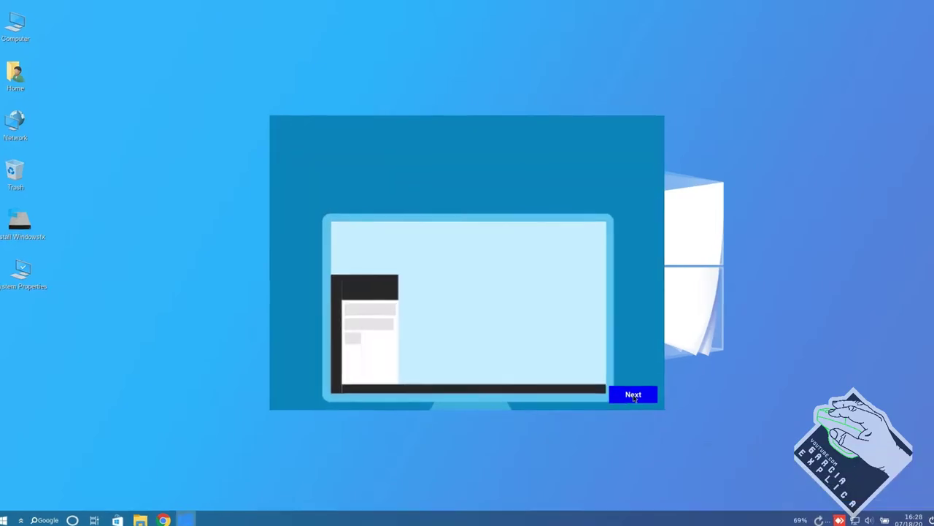
left_click(632, 396)
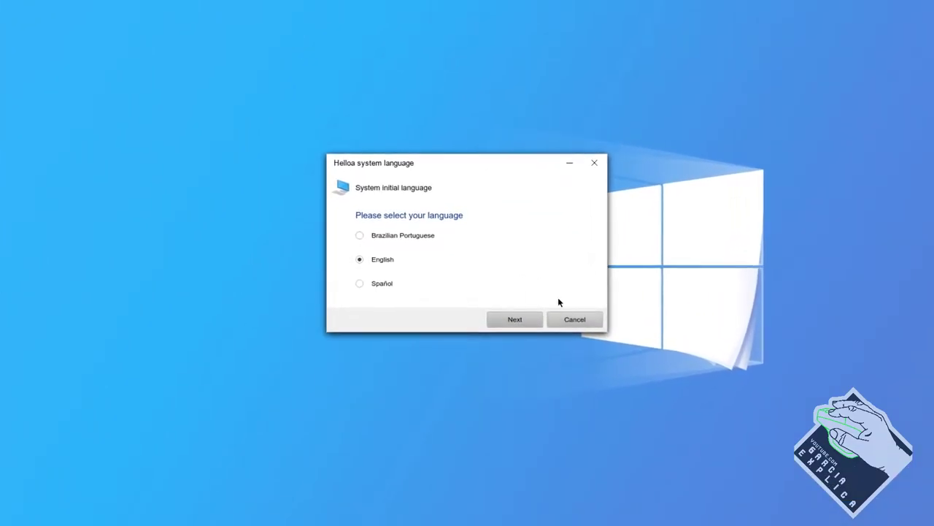
left_click_drag(438, 162, 398, 42)
left_click(376, 126)
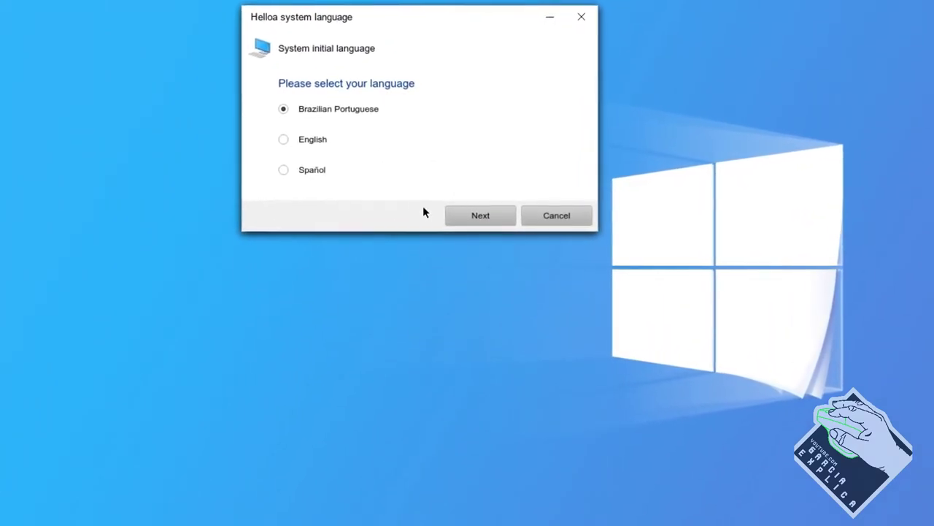
left_click(481, 215)
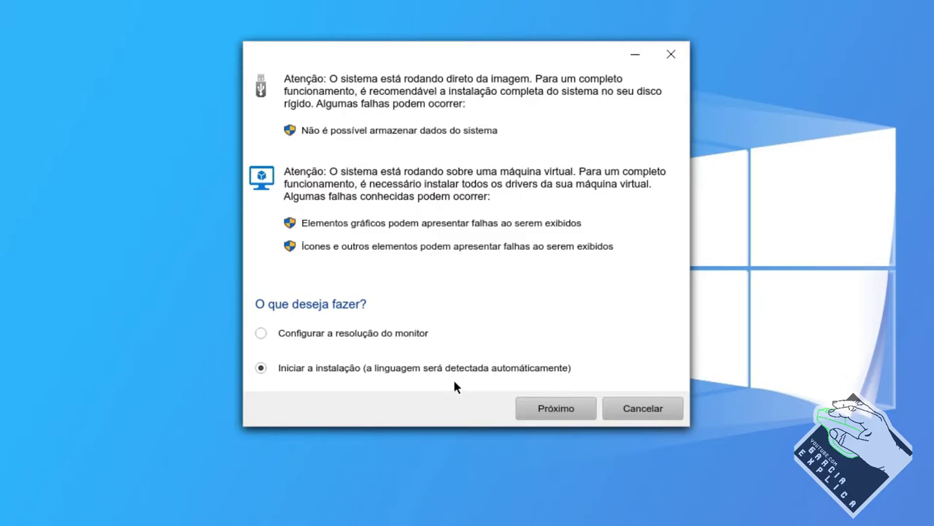
left_click(572, 414)
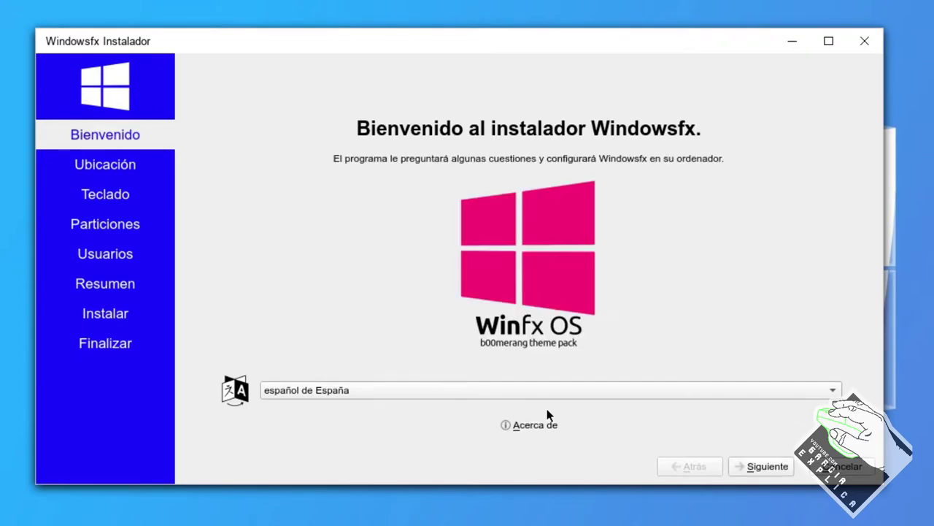
- Set the installer language to português (Brasil)
left_click(540, 389)
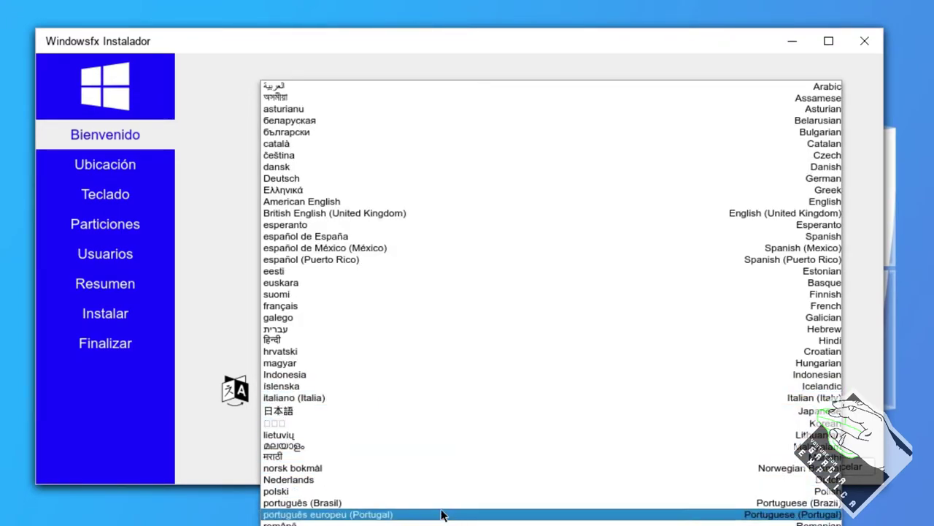
left_click(404, 505)
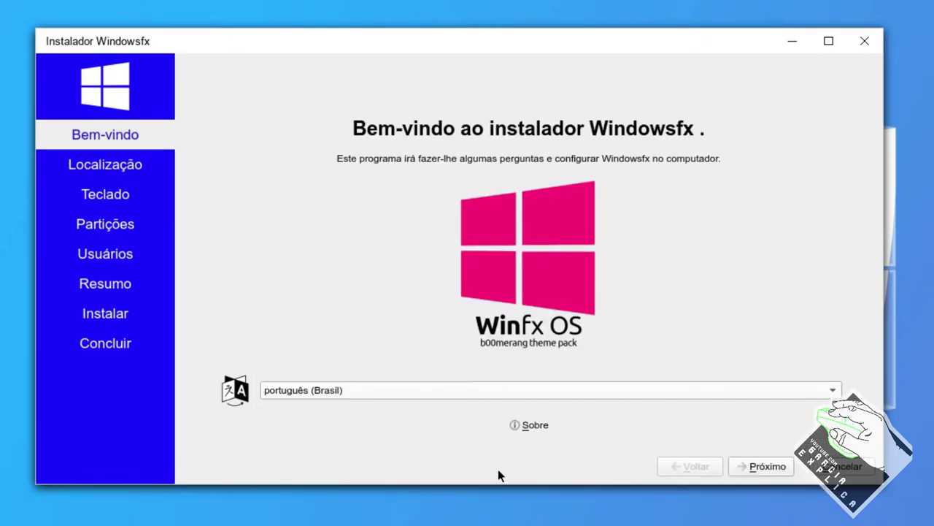
left_click(766, 466)
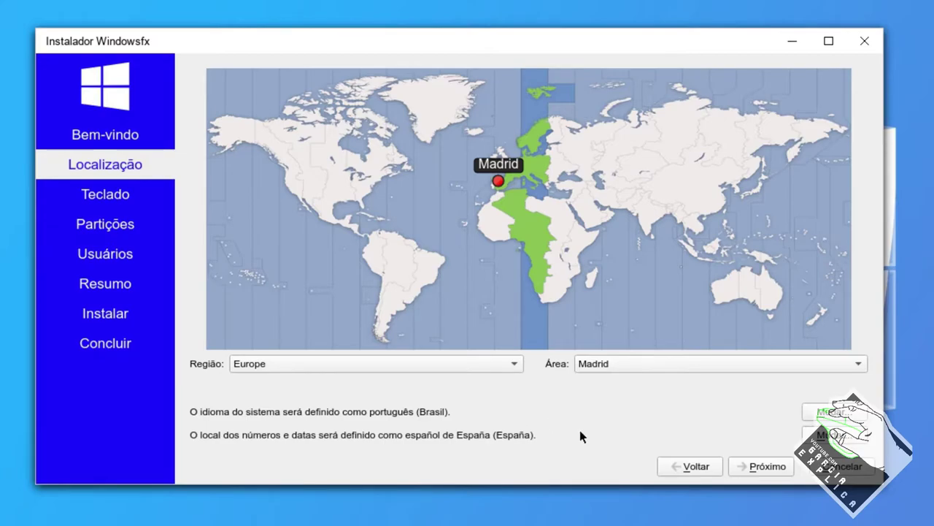
- Keep the Madrid location and choose the Spanish keyboard layout
left_click(758, 463)
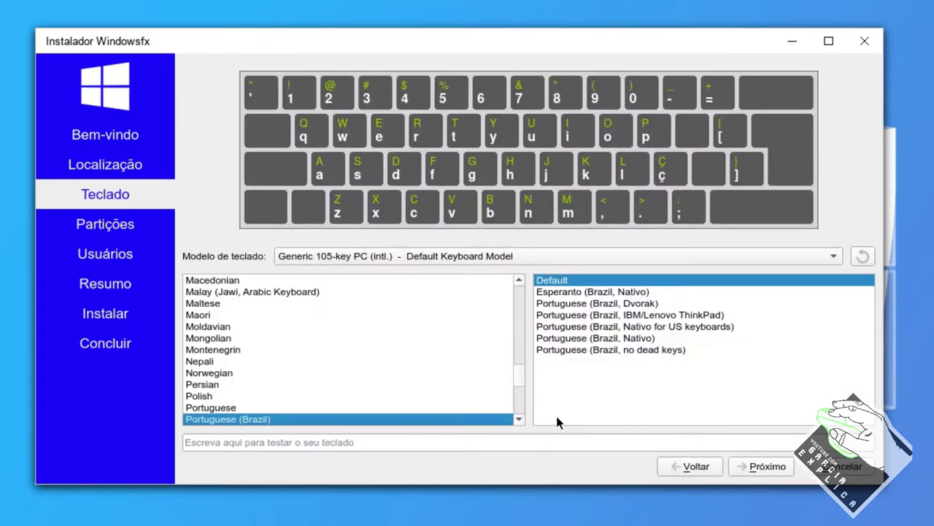
scroll(396, 351, "up", 10)
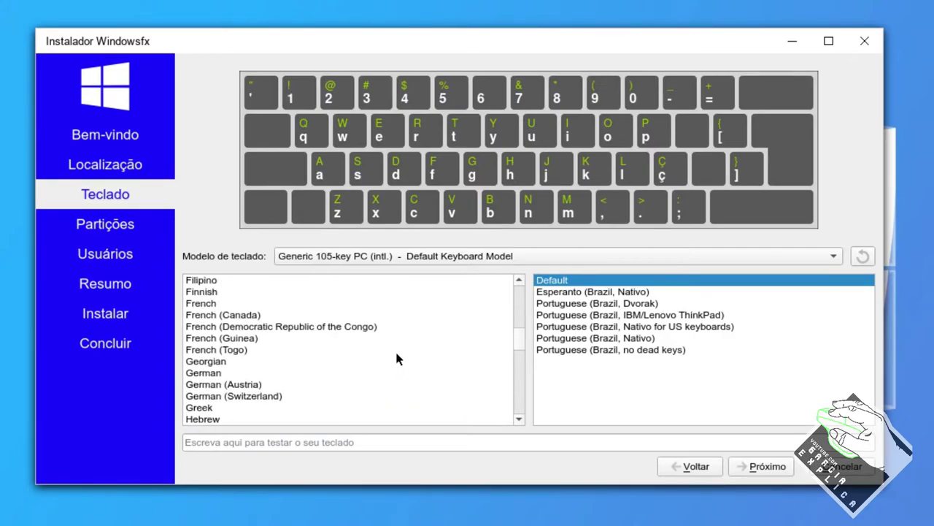
scroll(397, 355, "up", 4)
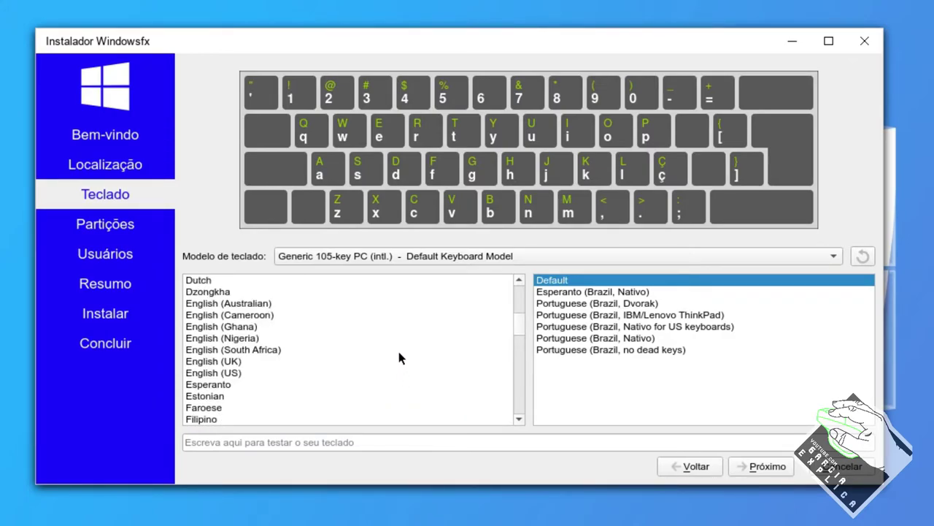
scroll(397, 358, "down", 20)
scroll(398, 357, "up", 2)
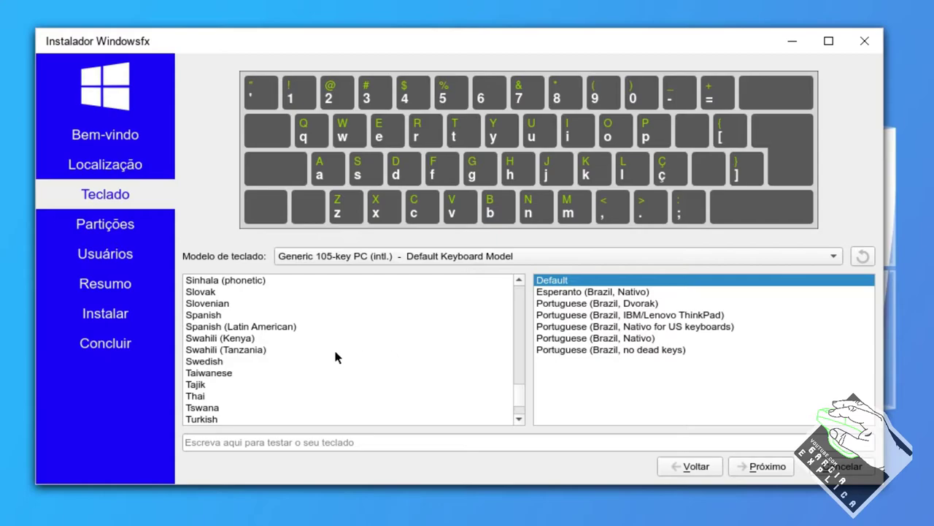
left_click(208, 314)
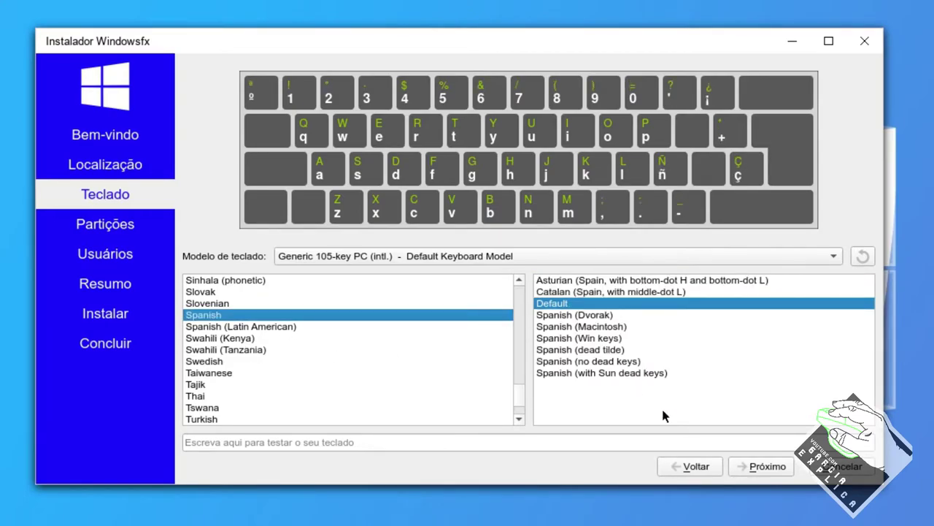
left_click(763, 467)
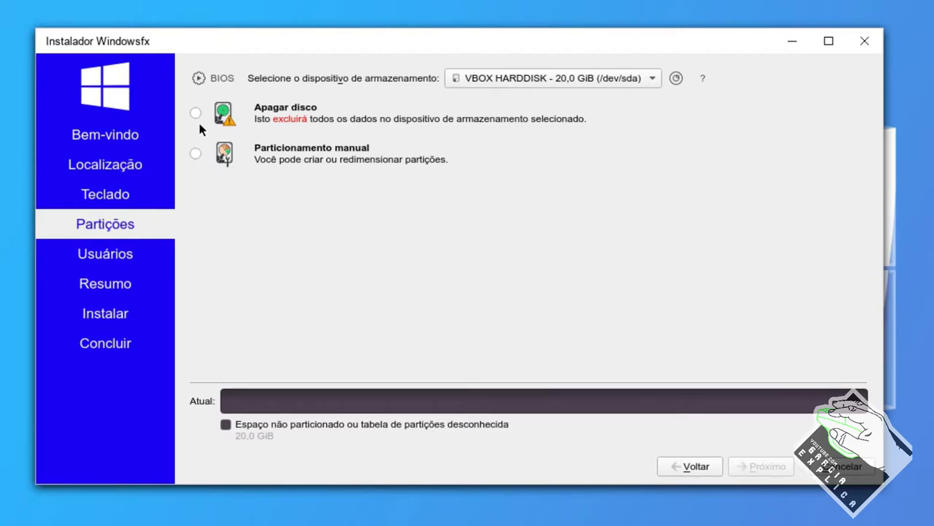
- Choose manual partitioning, cancel a new volume group, and request a new partition table
left_click(195, 153)
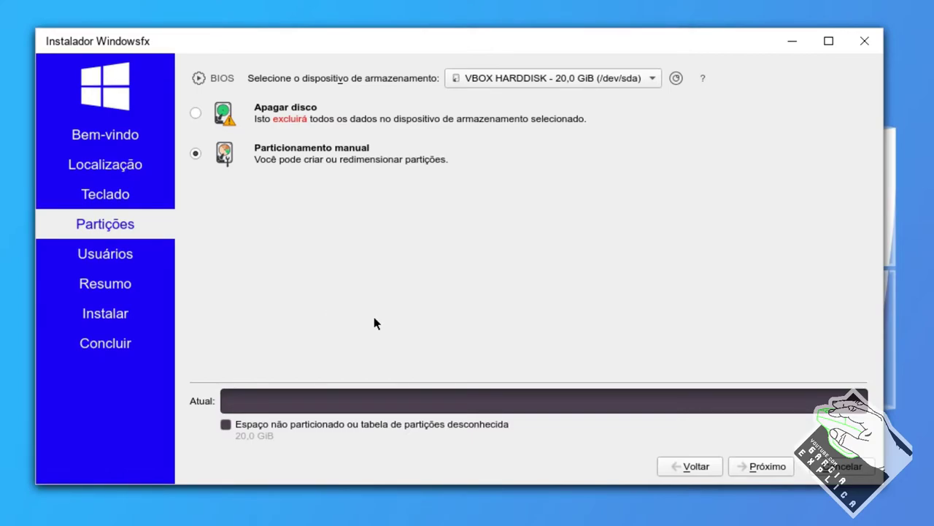
left_click(755, 467)
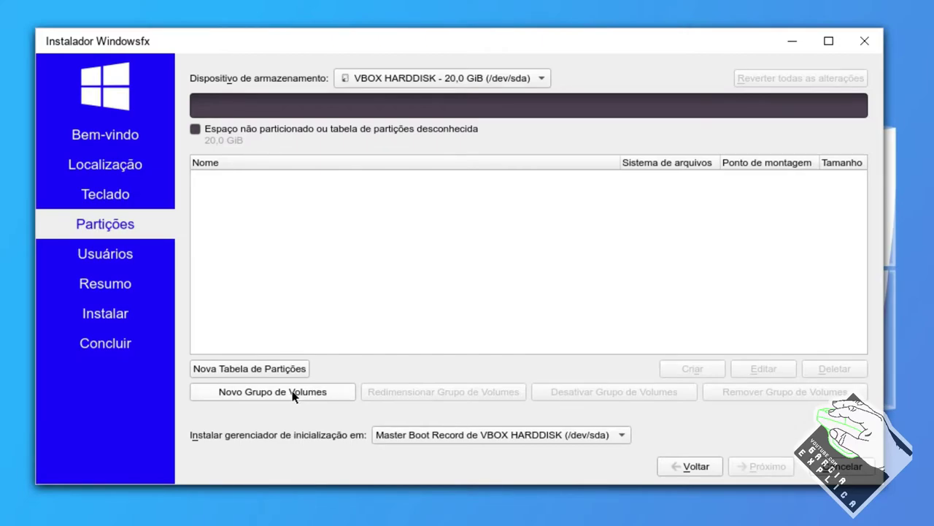
left_click(268, 392)
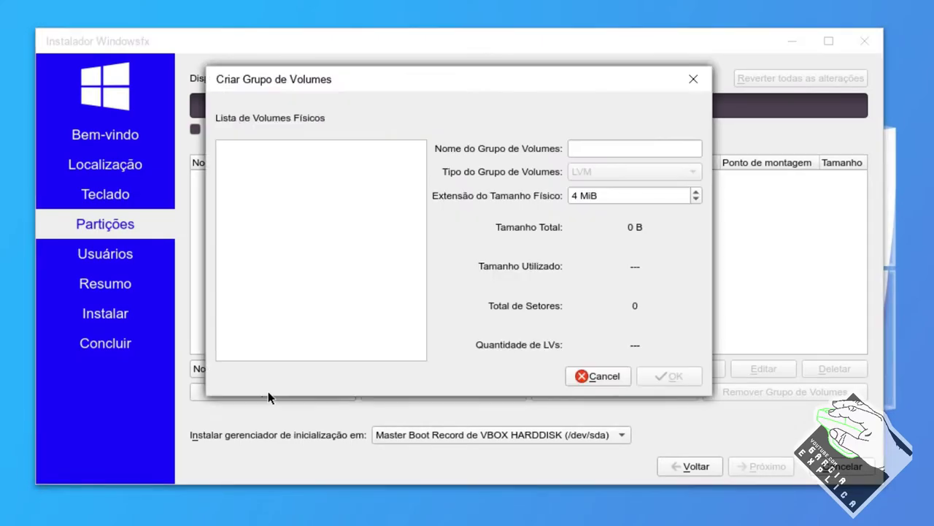
left_click(604, 377)
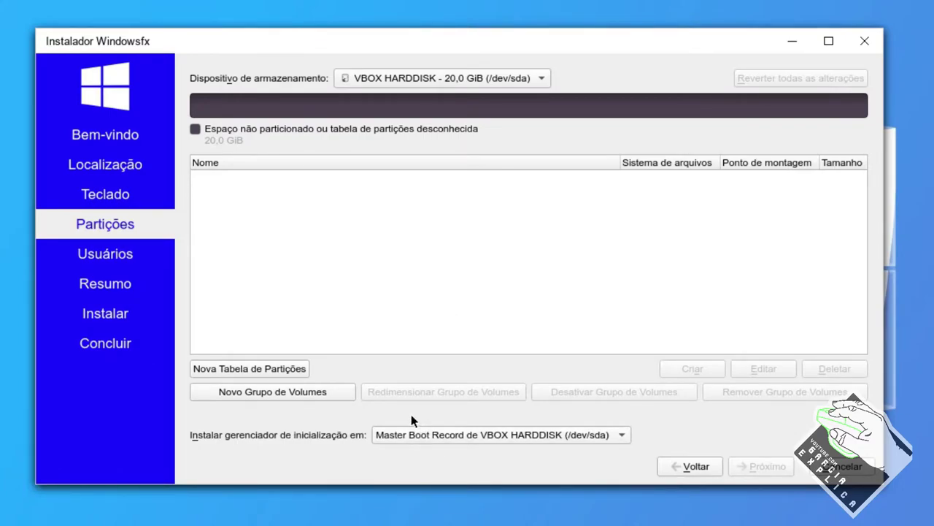
left_click(260, 370)
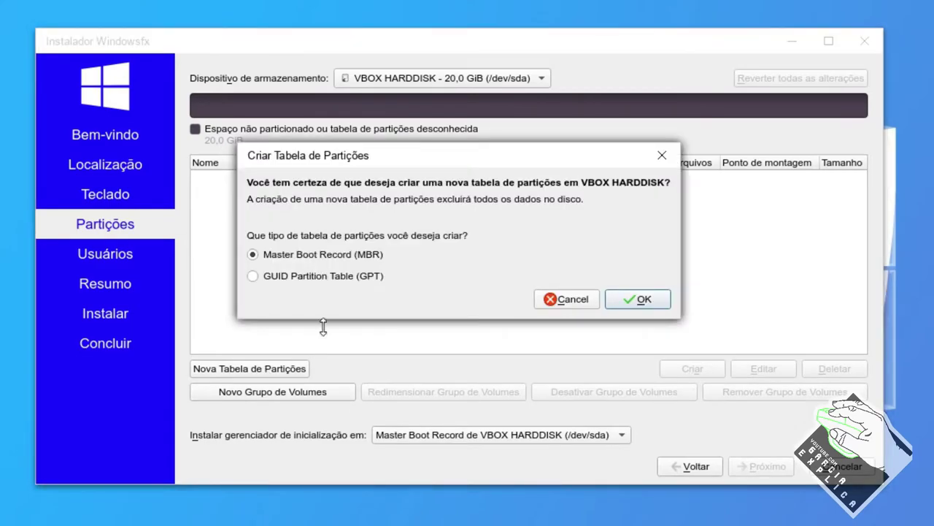
- Create a GPT partition table and an ext4 root partition mounted at / in the free space
left_click(348, 278)
left_click(646, 301)
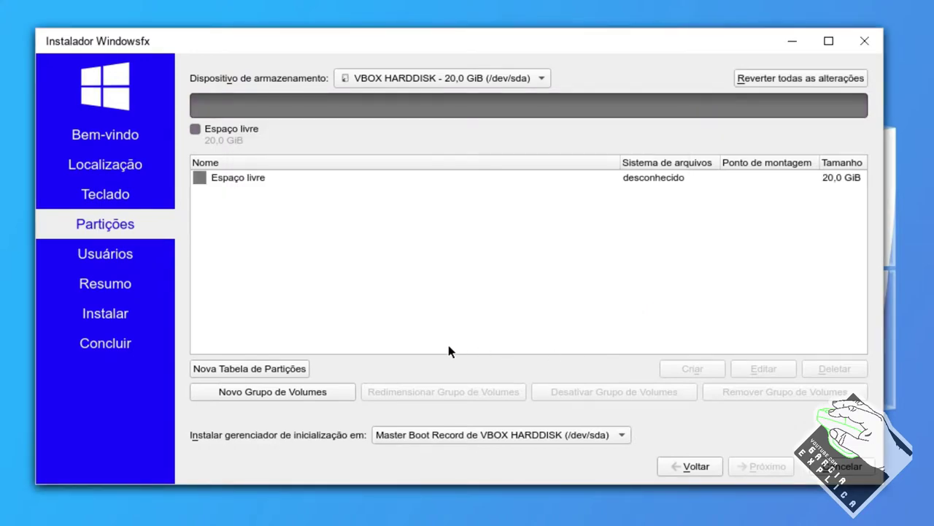
left_click(255, 182)
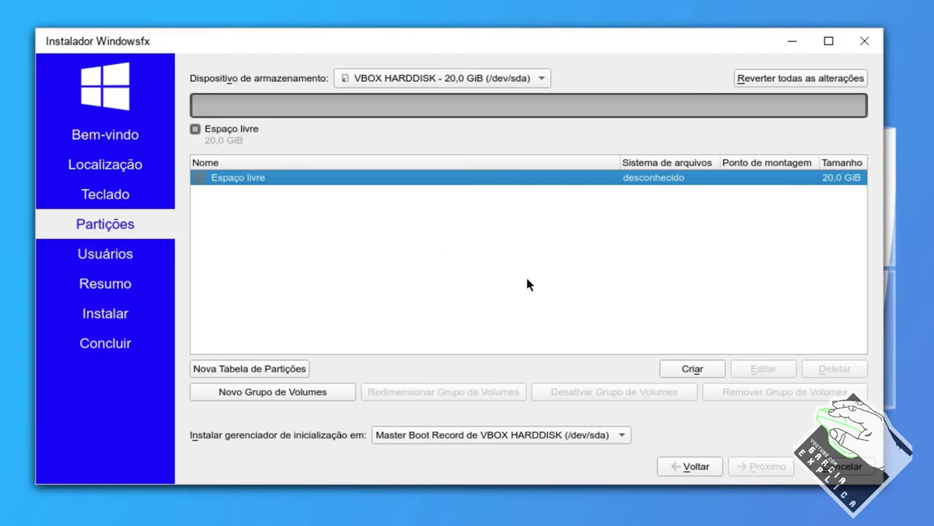
left_click(678, 370)
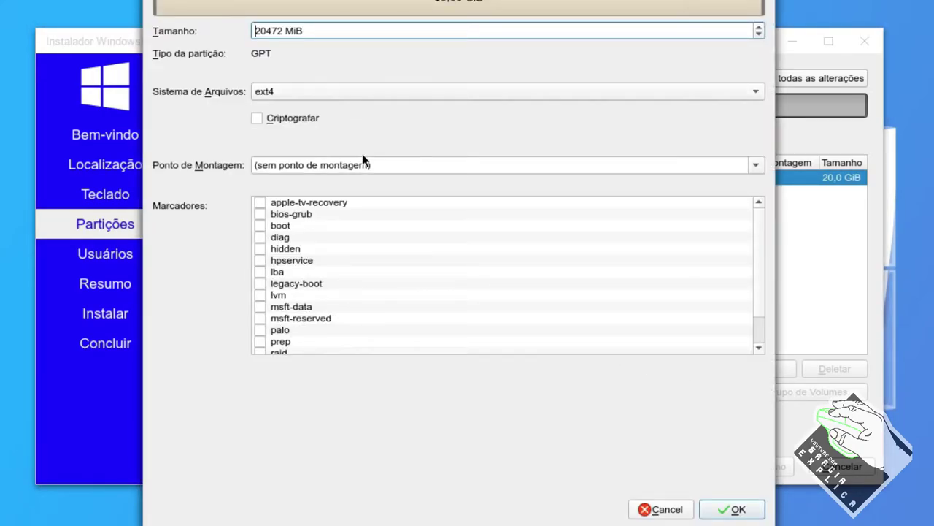
left_click(315, 166)
left_click(755, 164)
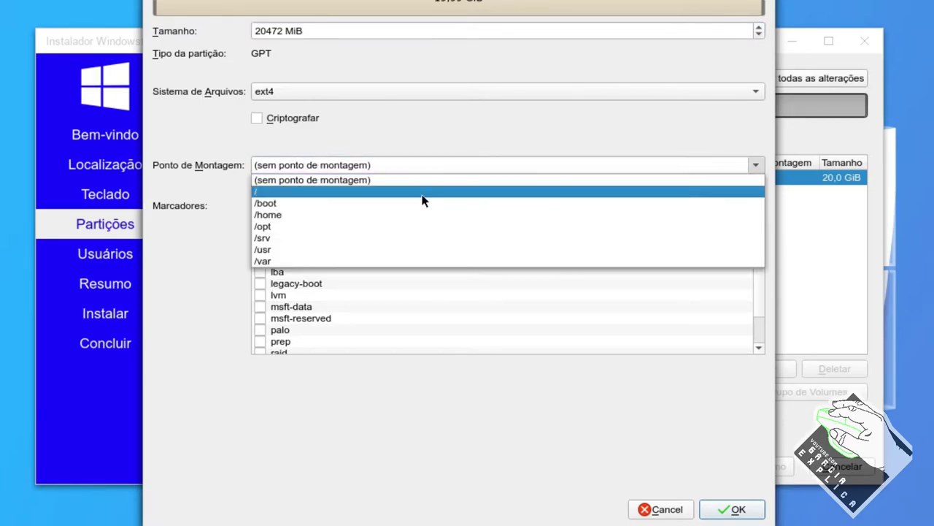
left_click(426, 192)
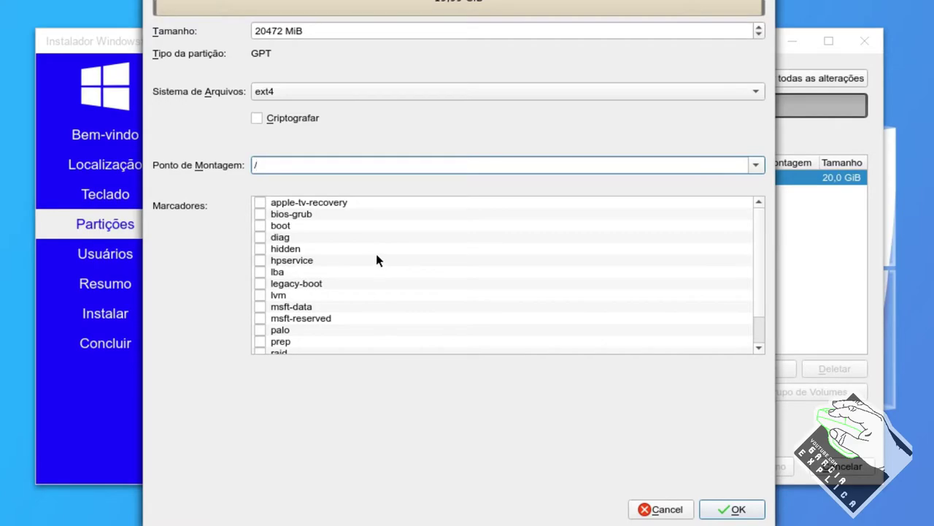
left_click(733, 509)
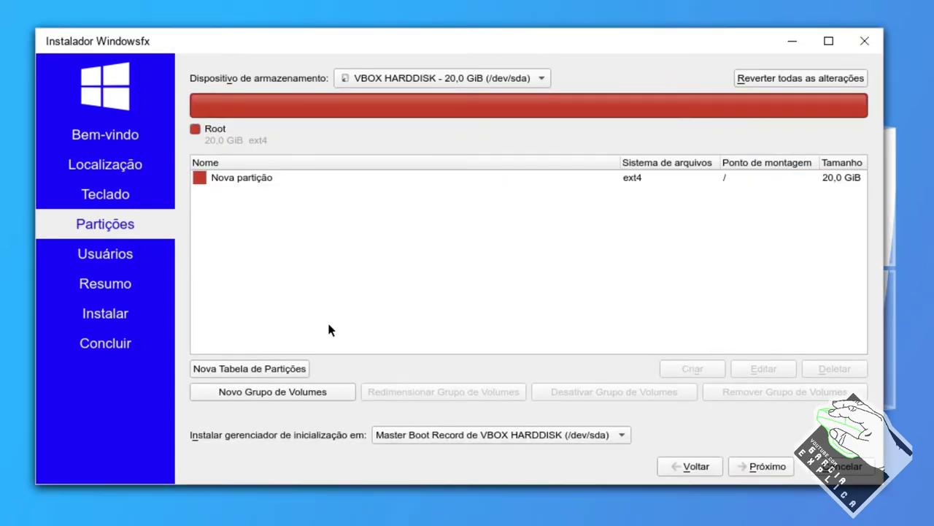
- Shrink the root partition to about 9,8 GiB, leaving 10,1 GiB free
left_click(272, 184)
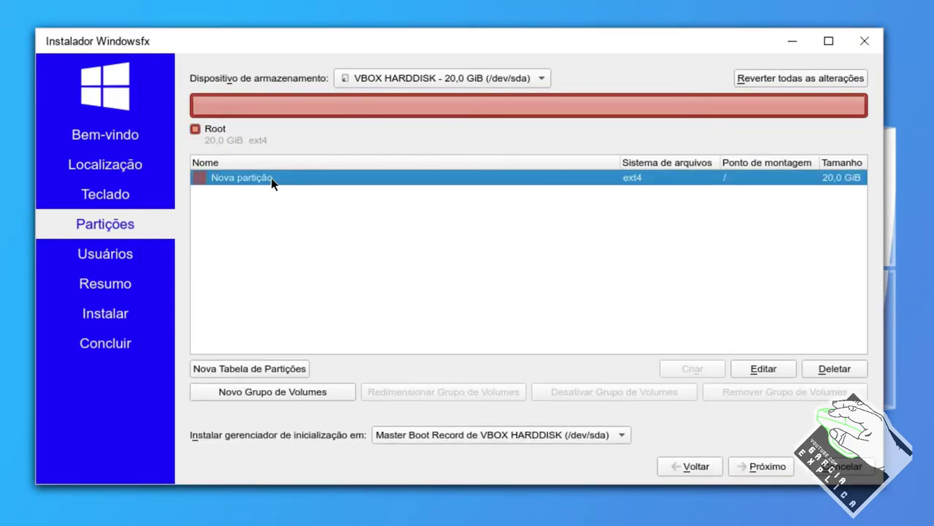
left_click(752, 371)
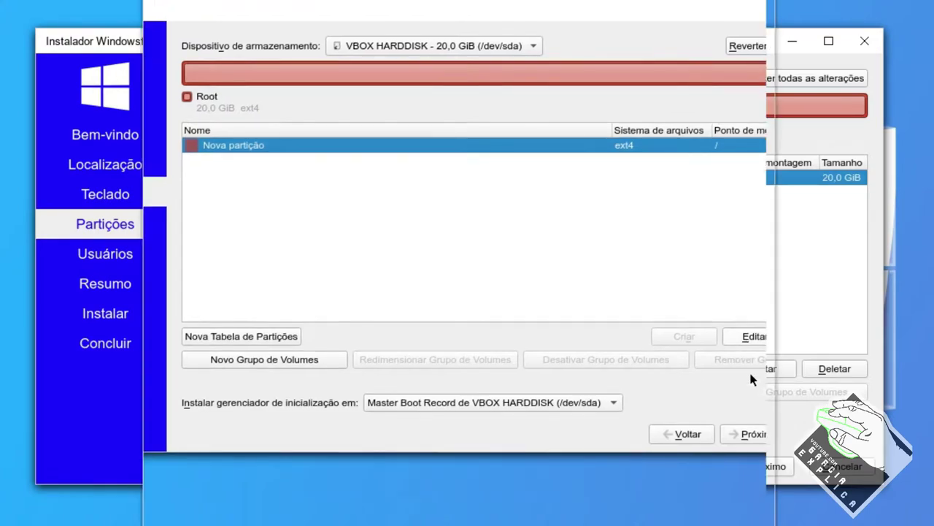
left_click_drag(765, 5, 472, 6)
left_click(660, 498)
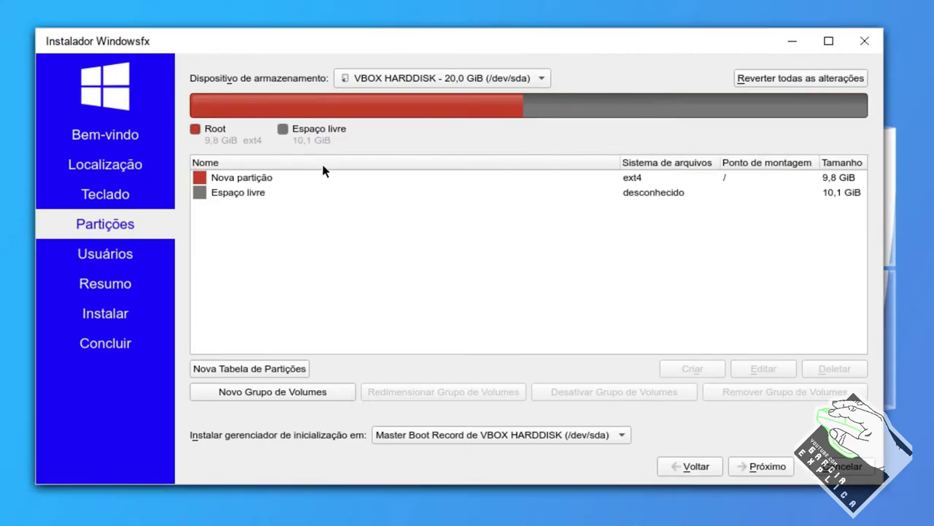
- Try a second partition in the 10,1 GiB free space, then abandon it and reselect root
left_click(233, 195)
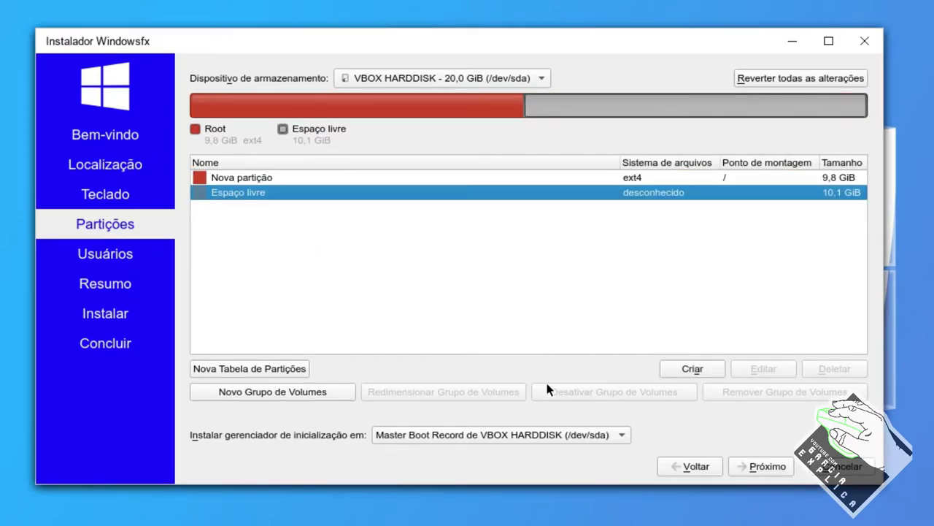
left_click(679, 370)
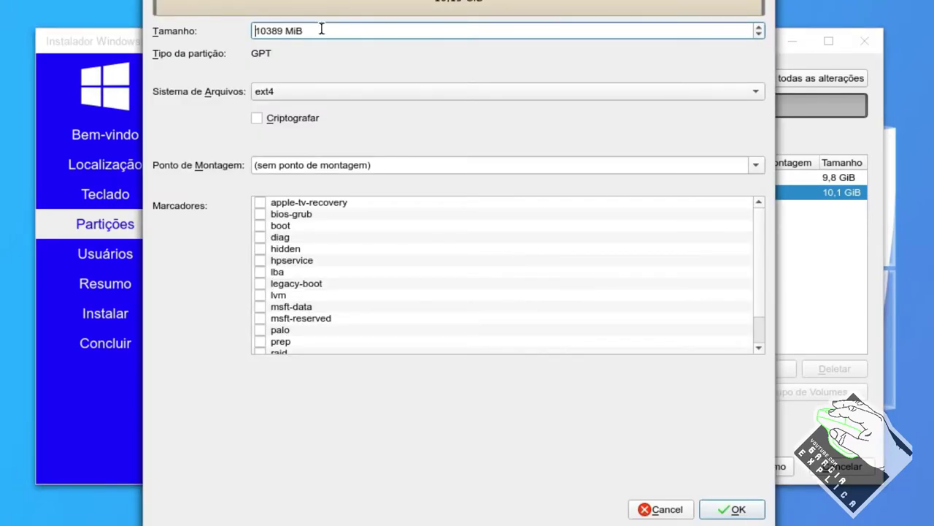
triple_click(314, 31)
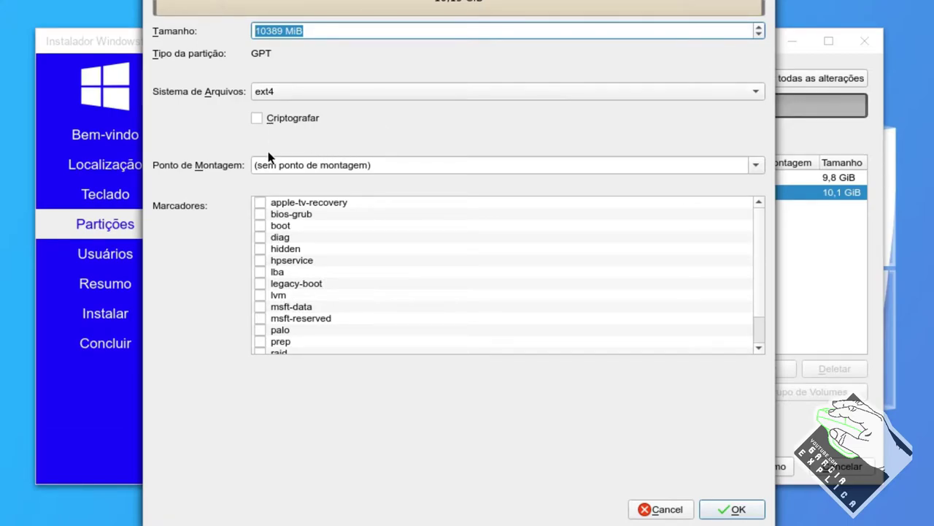
left_click(756, 166)
left_click(359, 192)
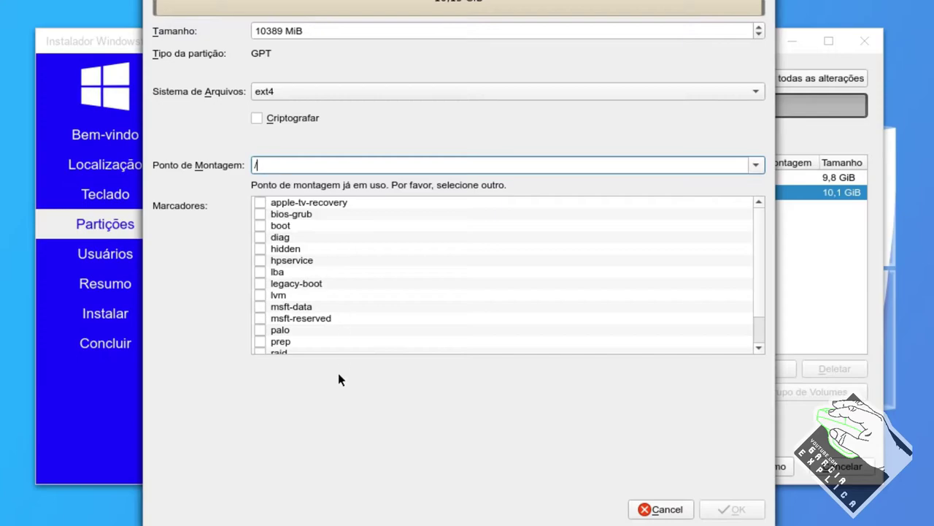
left_click(666, 509)
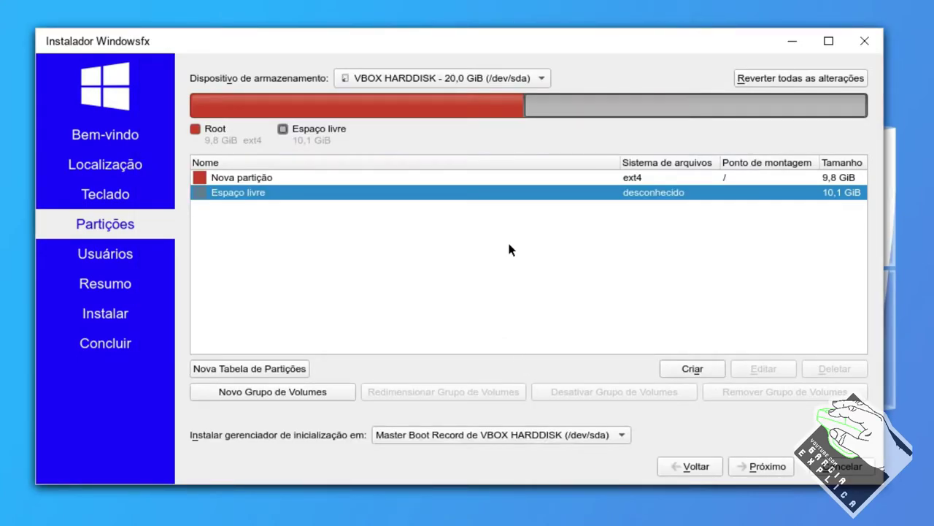
left_click(519, 178)
left_click(538, 191)
left_click(534, 178)
- Go back and choose to erase the whole disk, keeping the boot loader on the Master Boot Record
left_click(690, 469)
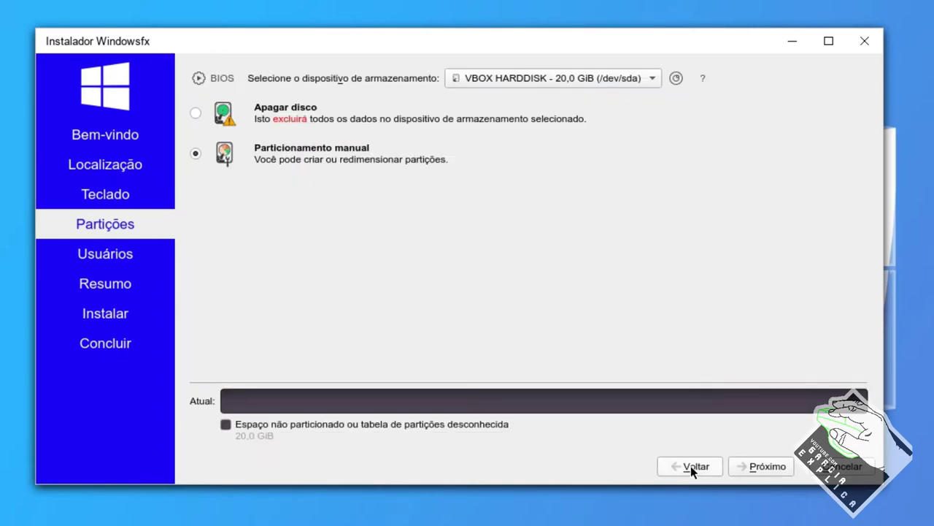
left_click(252, 111)
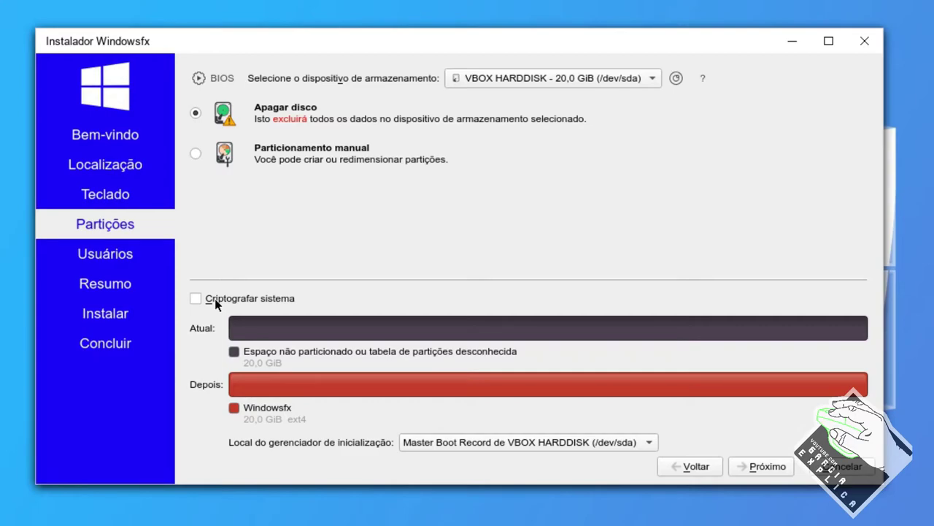
left_click(483, 444)
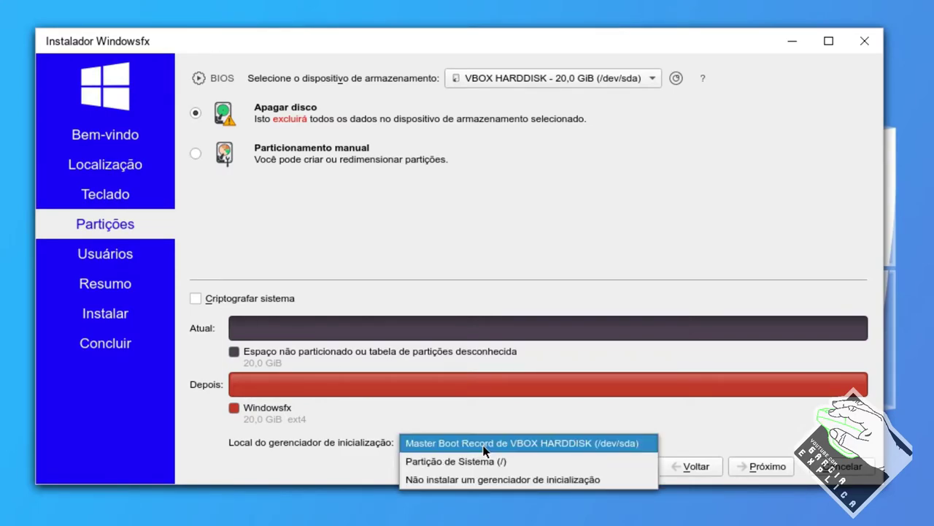
left_click(484, 445)
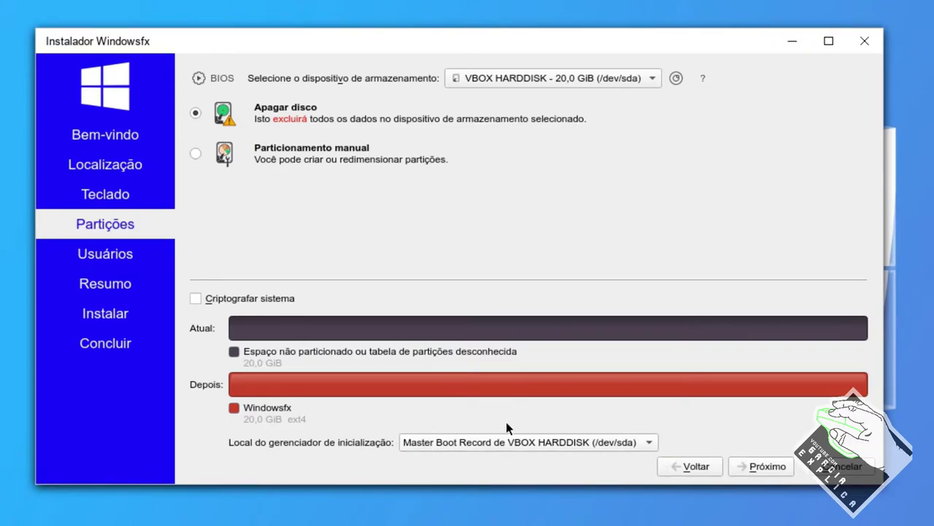
left_click(498, 441)
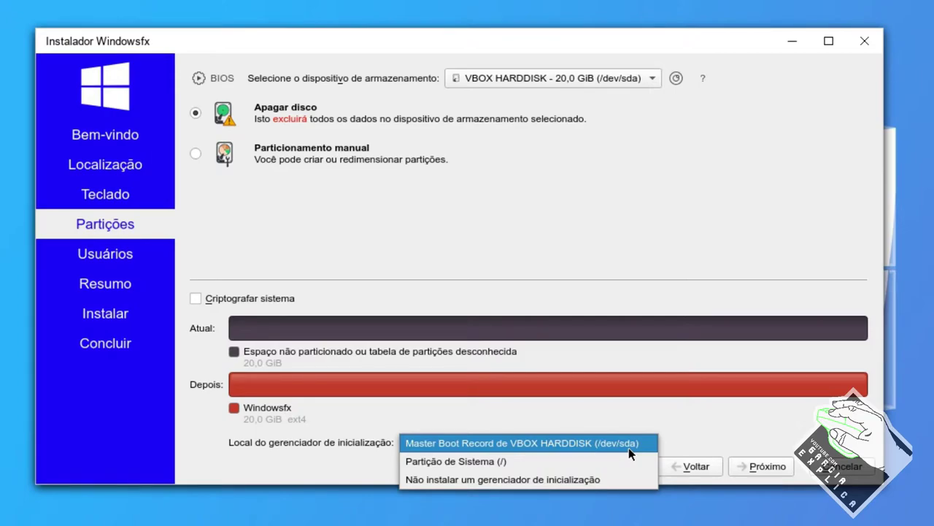
left_click(454, 445)
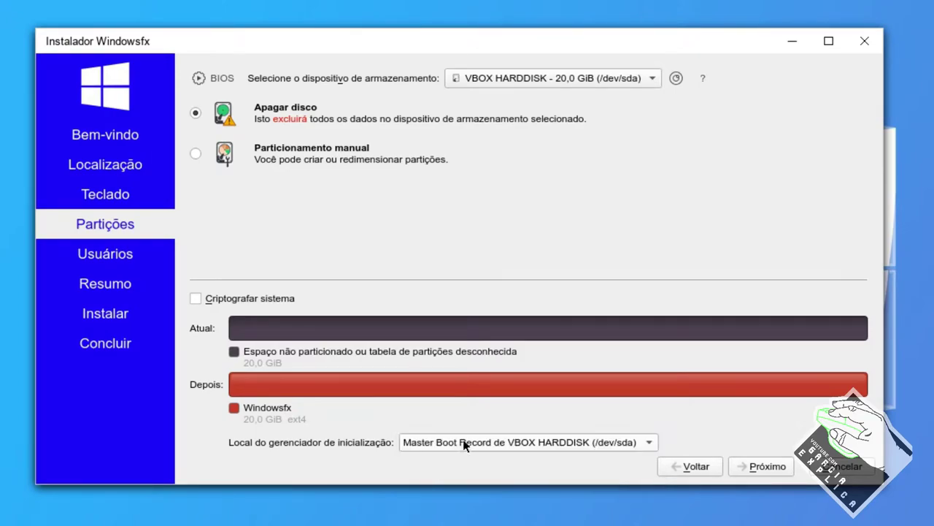
- Keep VBOX HARDDISK as the install device and continue to user setup
left_click(580, 440)
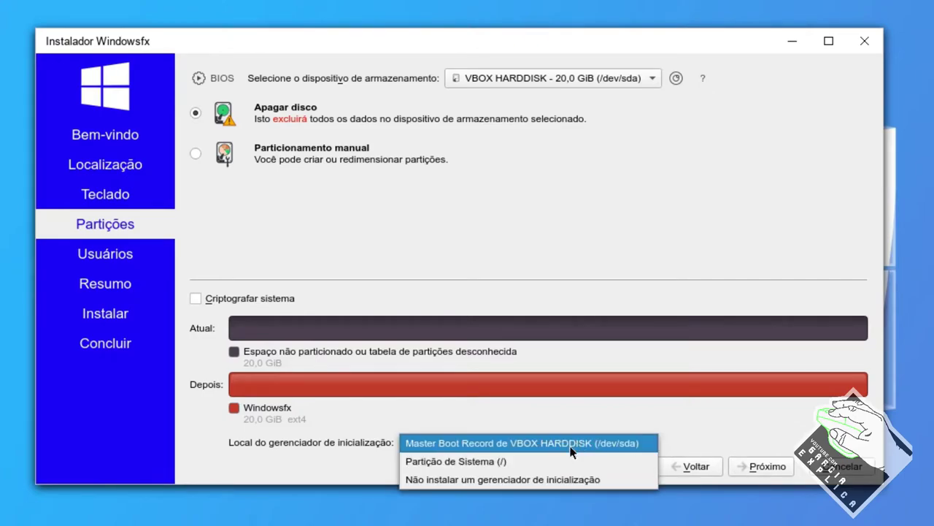
left_click(525, 253)
left_click(513, 79)
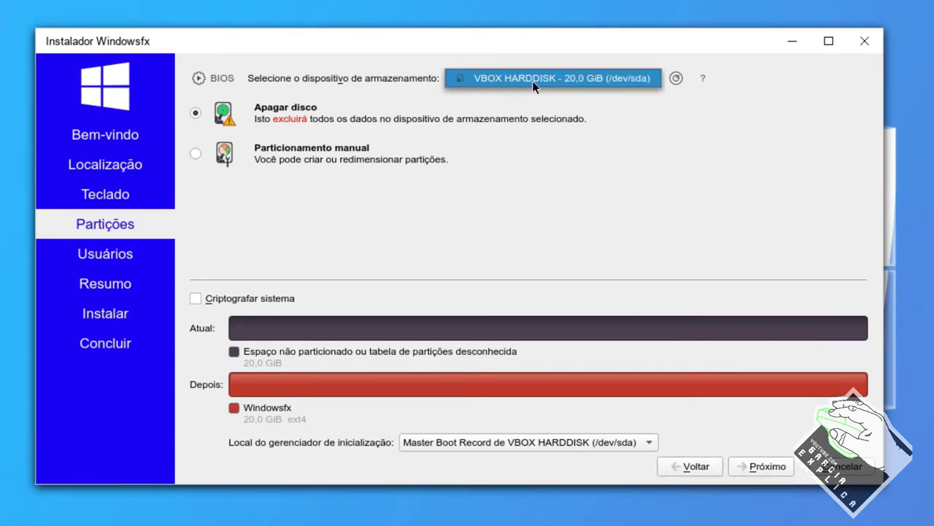
left_click(534, 85)
left_click(537, 85)
left_click(527, 76)
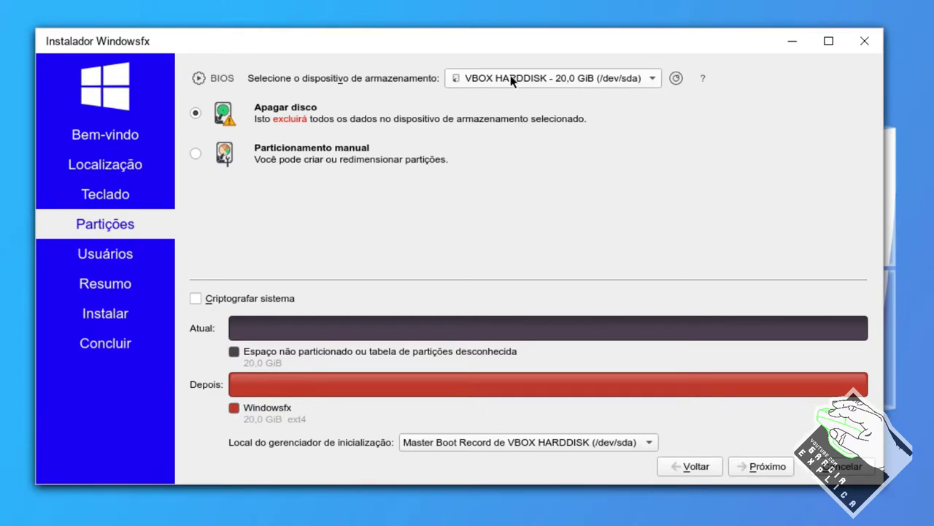
left_click(770, 465)
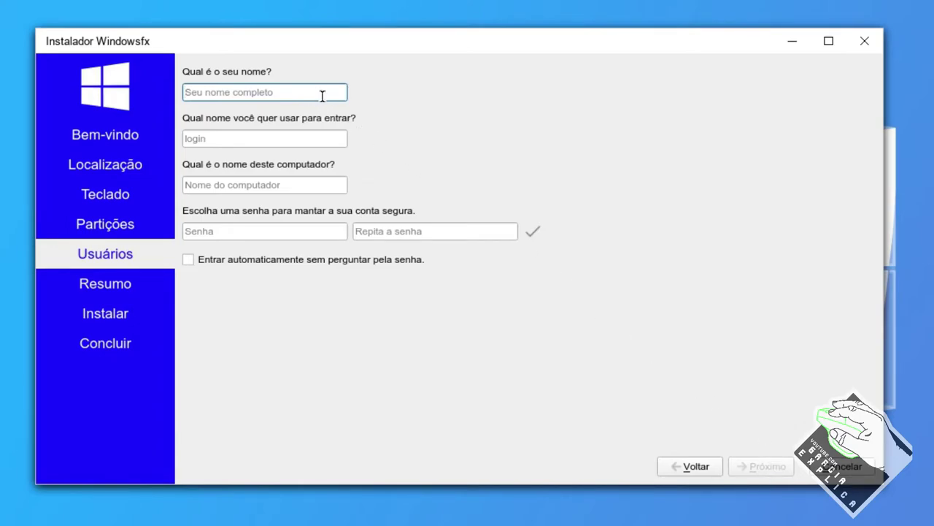
- Enter the user's full name and a short login name in the Usuários step
type("garcia explica")
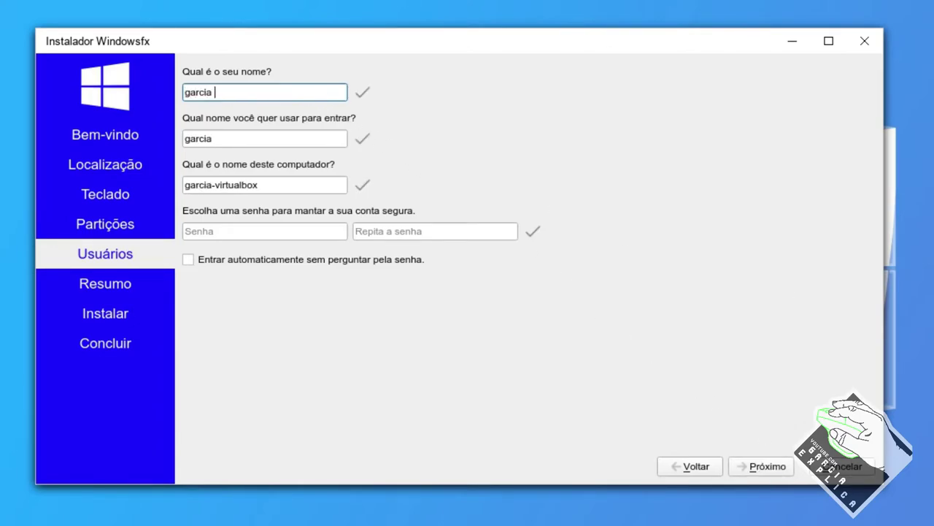
key("Tab")
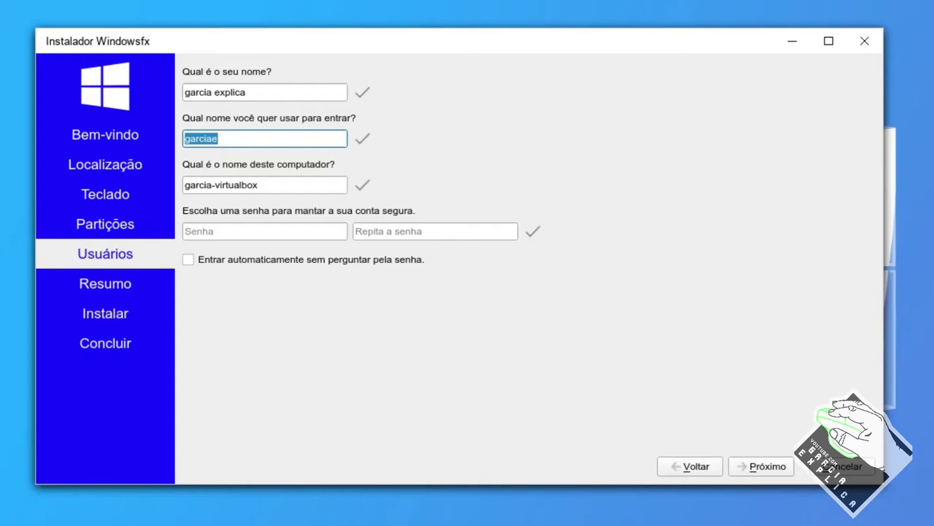
type("ge")
key("Tab")
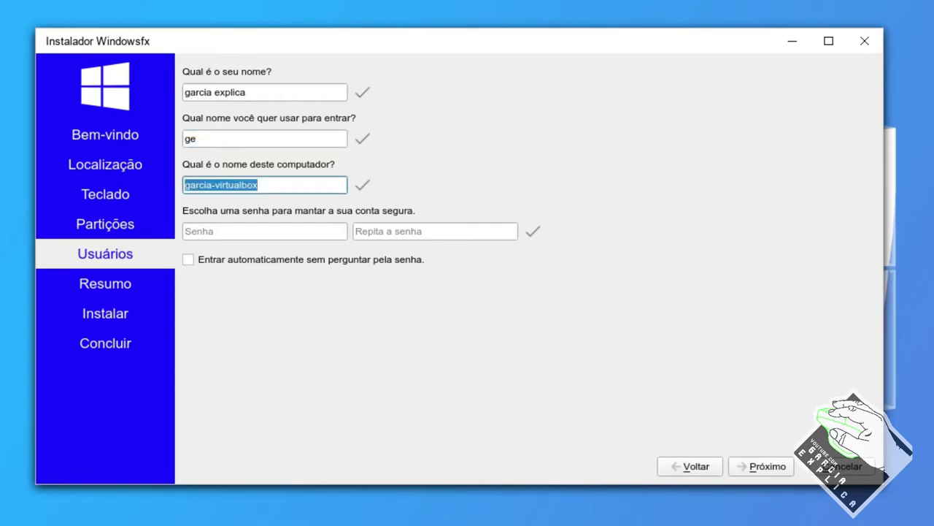
- Name the computer linuxfx, enter the password twice, and continue to the summary
type("ge")
key("BackSpace")
key("BackSpace")
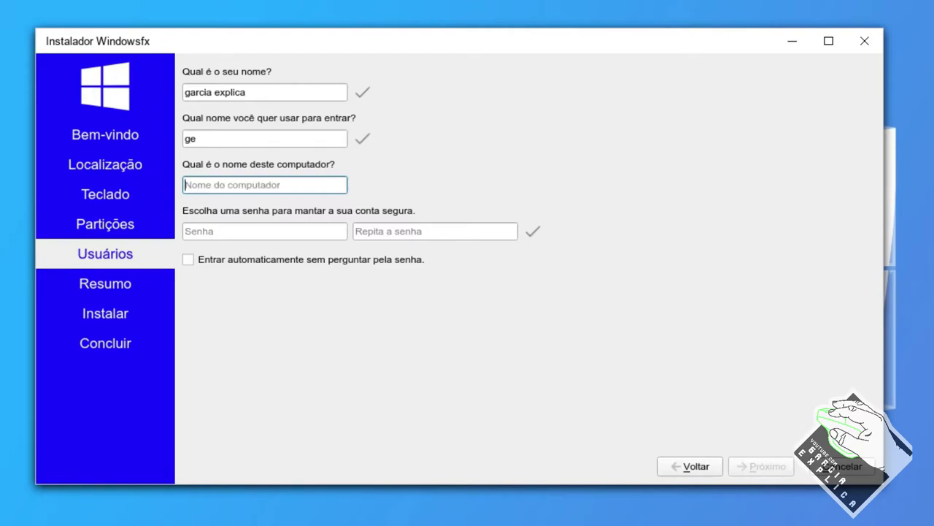
type("linuxfx")
key("Tab")
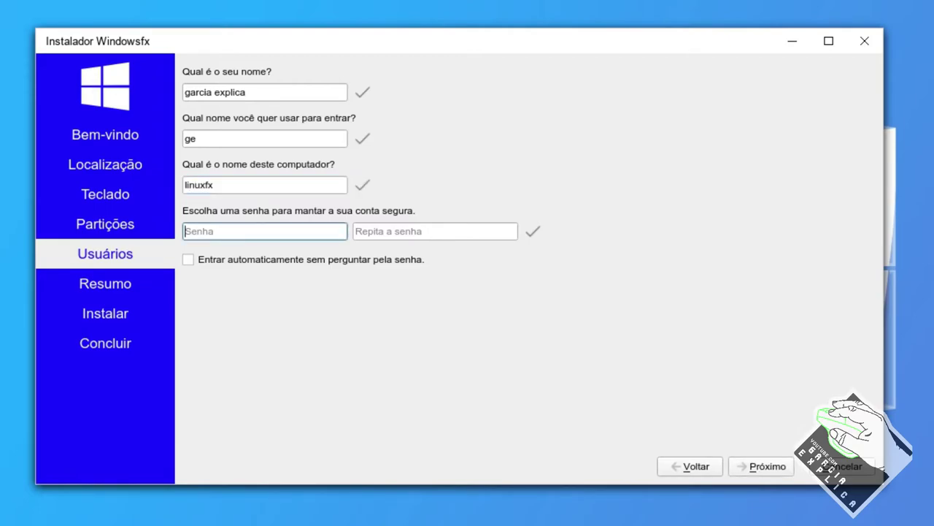
type("••••••")
key("Tab")
type("••••••")
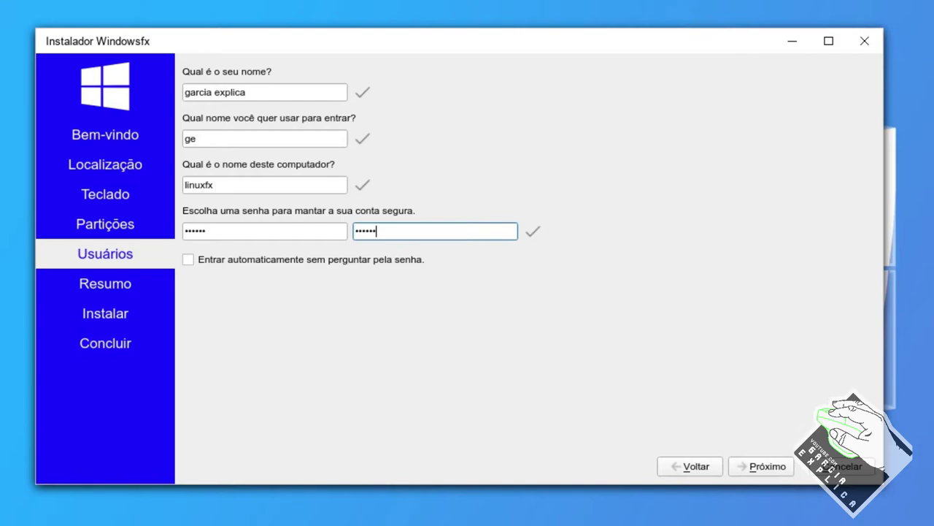
left_click(742, 464)
- Review the Resumo page, then confirm Instalar agora to erase /dev/sda and install
scroll(407, 241, "down", 1)
scroll(407, 240, "up", 1)
scroll(407, 240, "down", 1)
scroll(408, 239, "up", 1)
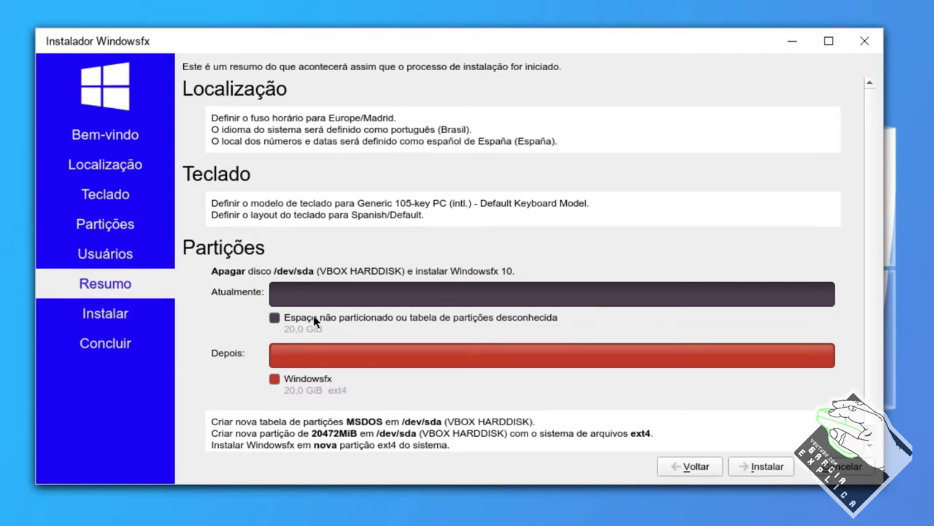
scroll(313, 315, "down", 1)
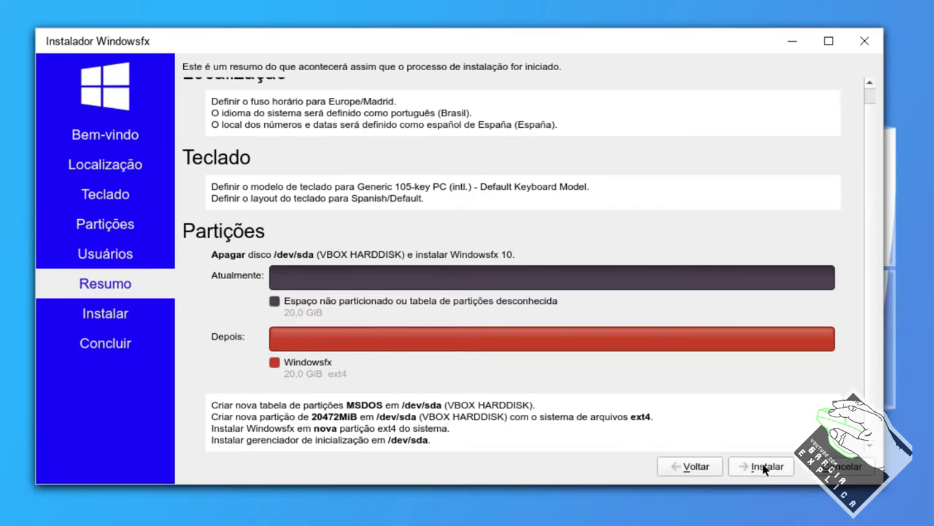
left_click(761, 467)
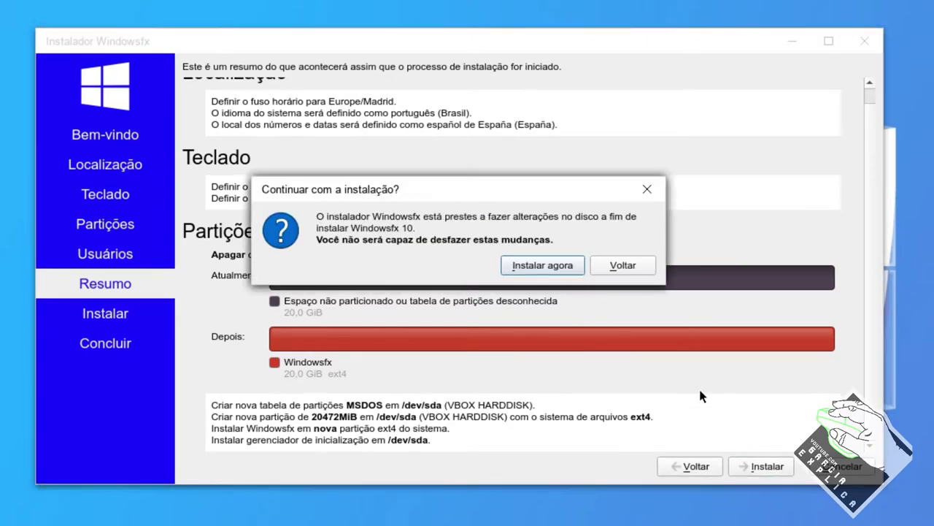
left_click(527, 268)
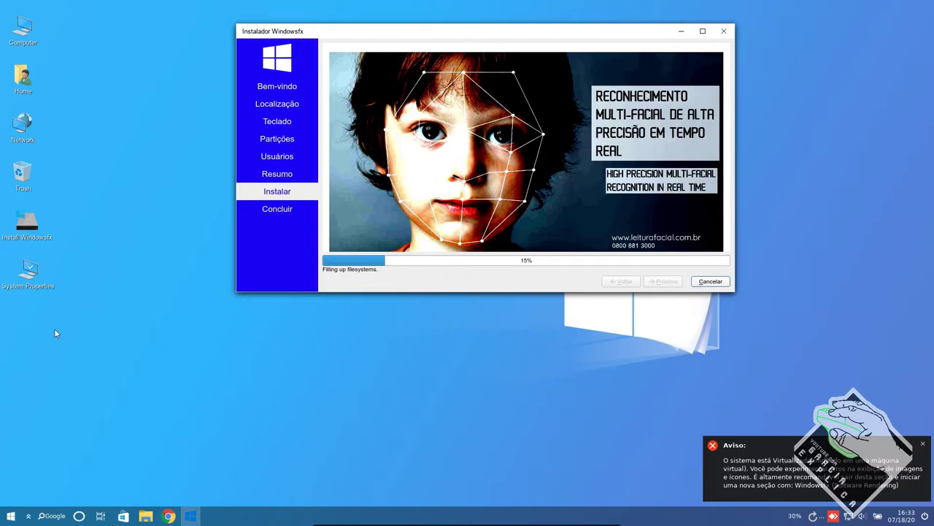
- Launch Google Chrome from the taskbar while the installer copies files
left_click_drag(105, 320, 0, 11)
left_click_drag(106, 16, 104, 426)
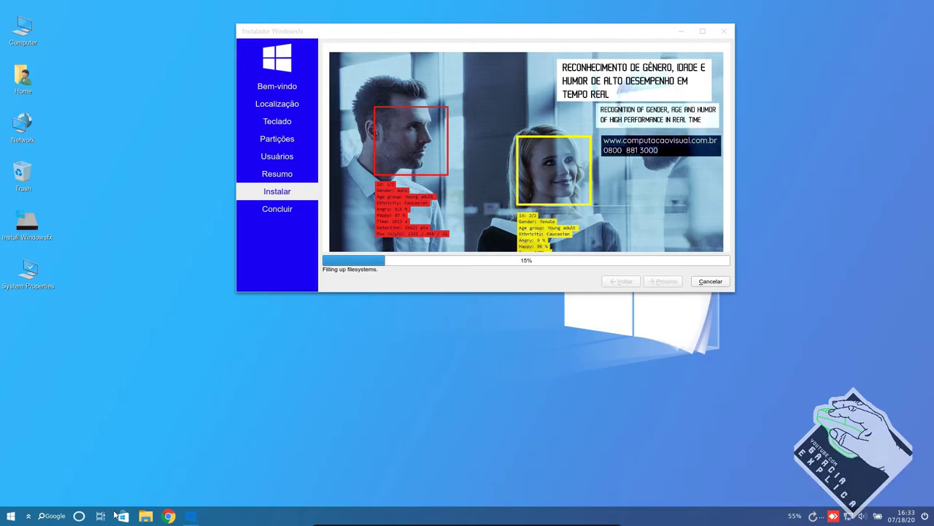
left_click(168, 516)
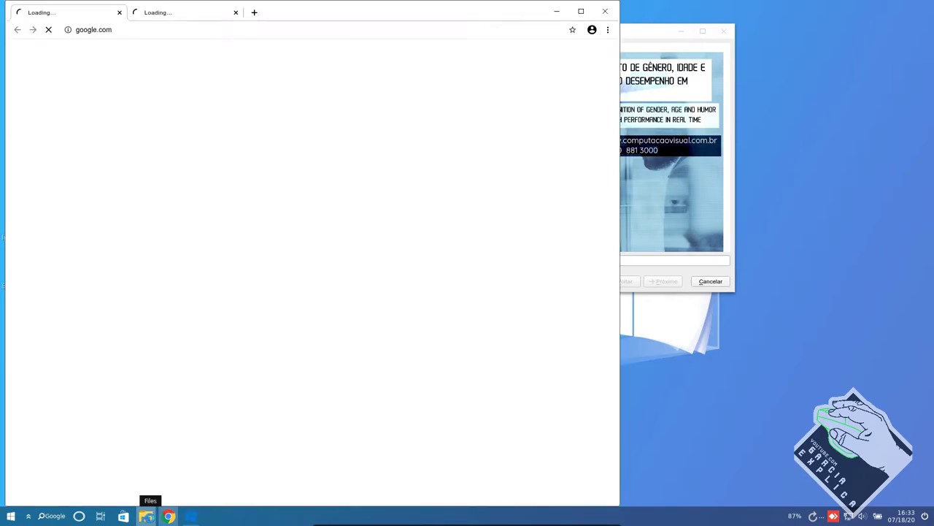
- Close Chrome, open the Home folder in the file manager, maximize it and widen the sidebar
left_click(602, 12)
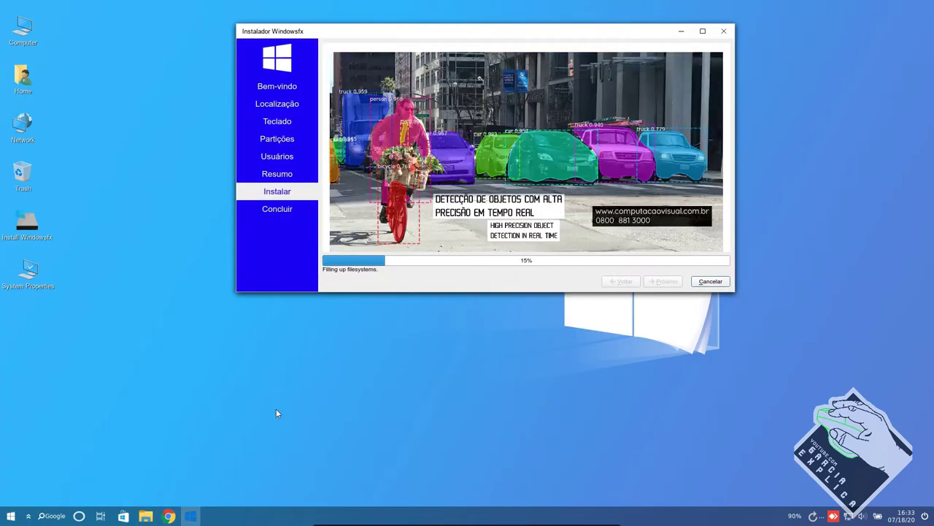
key("super+e")
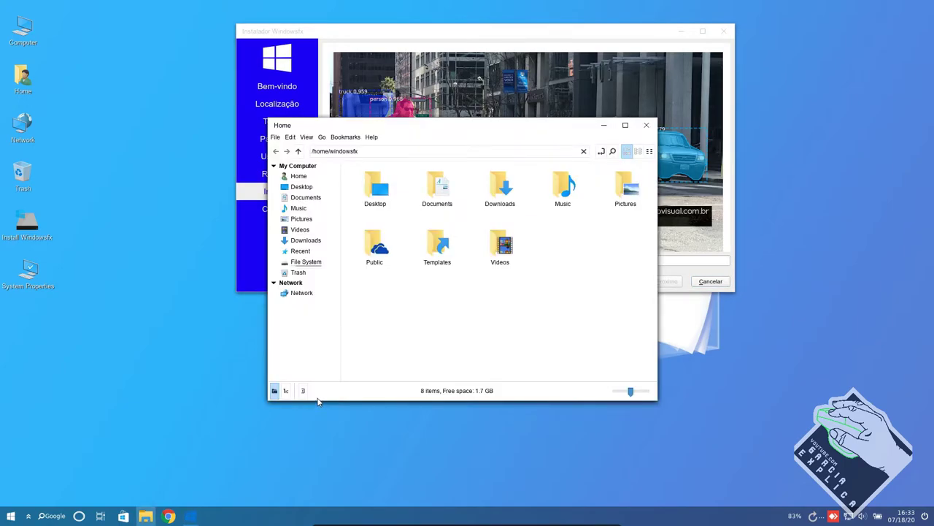
double_click(576, 129)
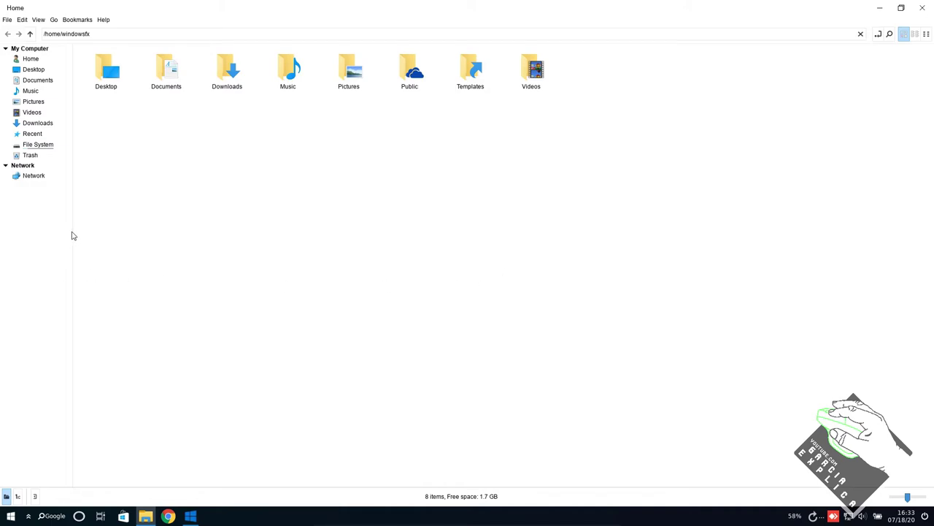
left_click_drag(73, 230, 104, 236)
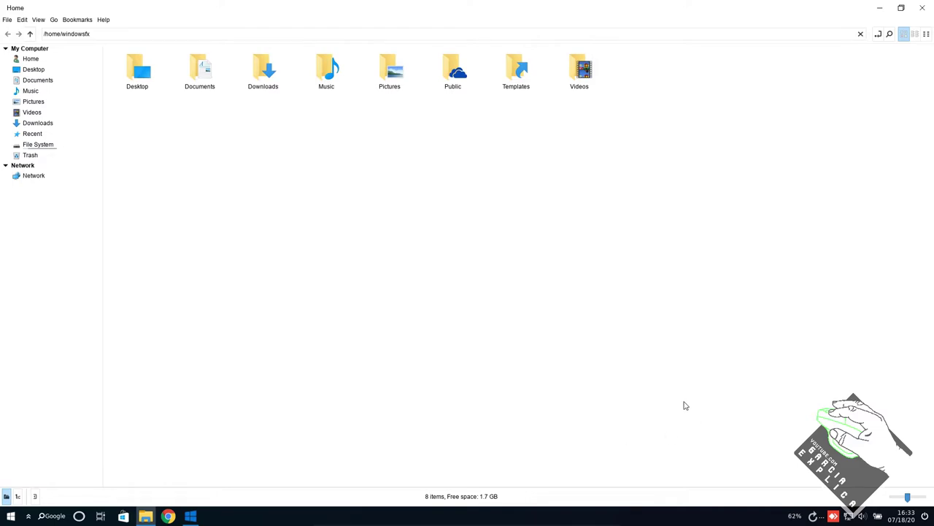
- Look through the file manager's menus, then close the file manager
left_click(9, 20)
mouse_move(73, 23)
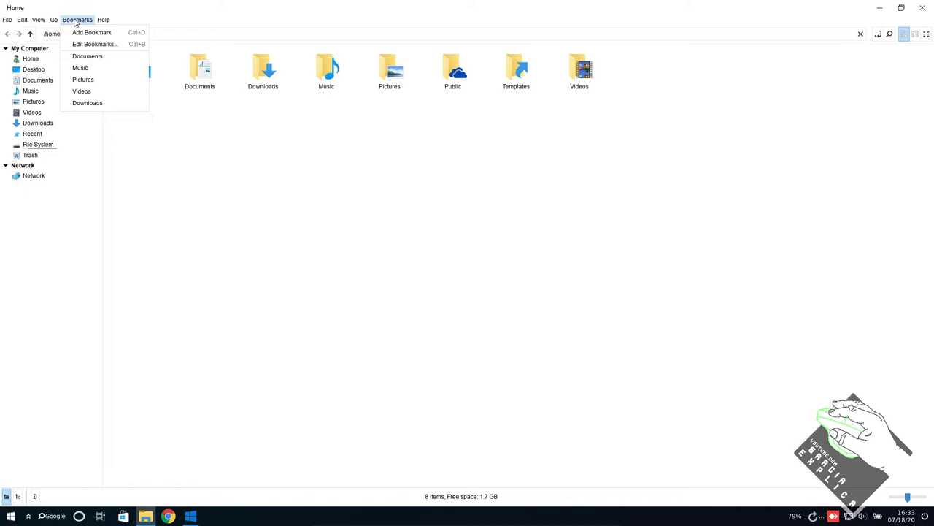
left_click(924, 8)
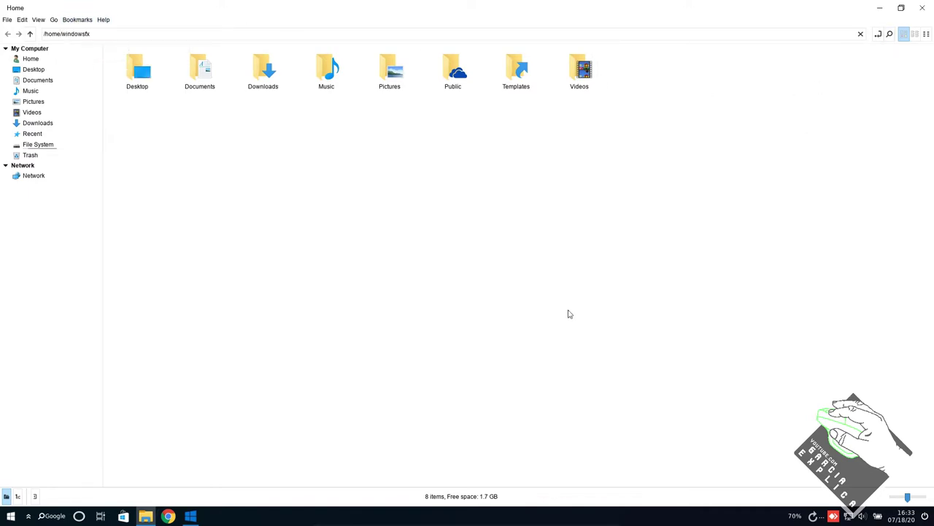
left_click(924, 8)
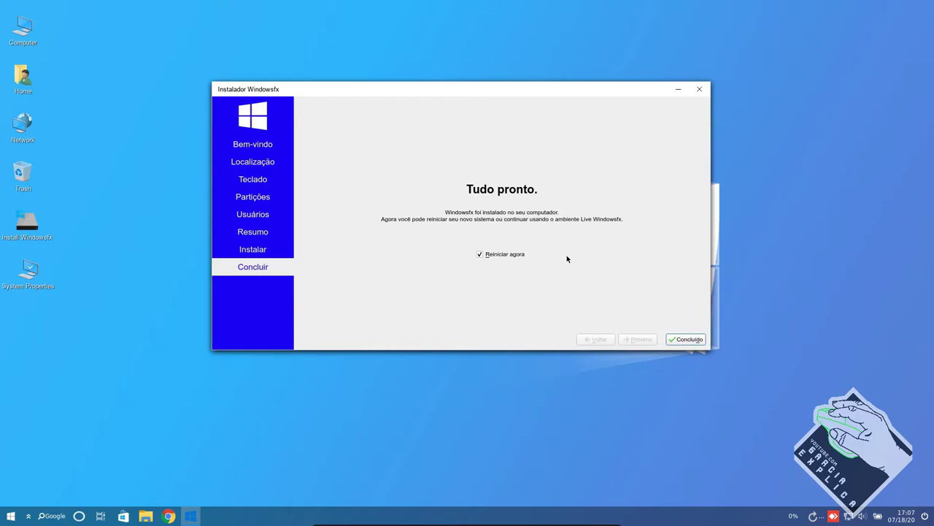
- Untick Reiniciar agora, finish with Concluído, and power off the live system from the start menu
left_click(496, 256)
left_click(681, 341)
left_click(8, 516)
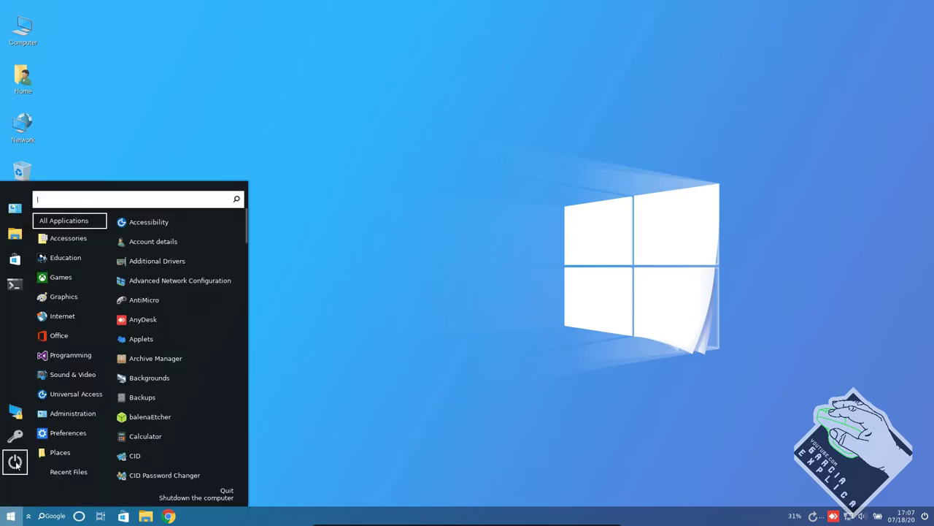
left_click(15, 462)
left_click(466, 313)
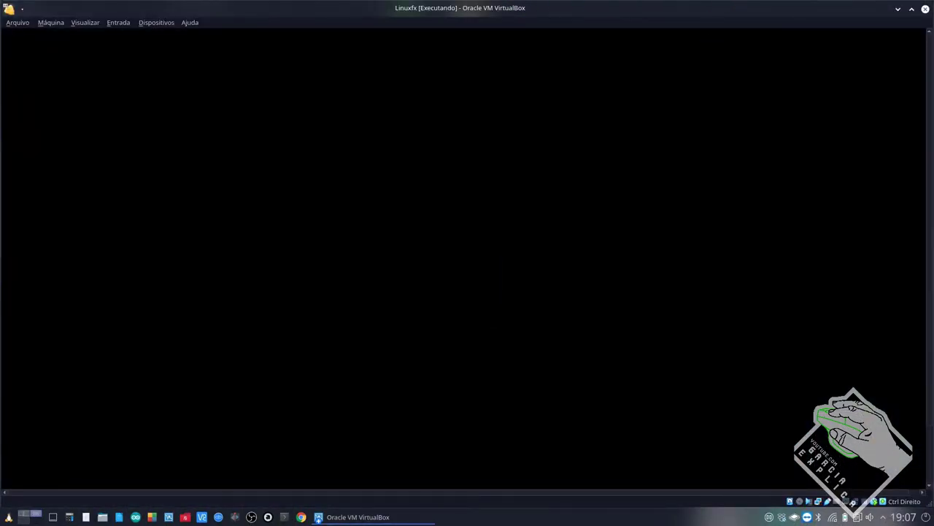
- Shrink the VM window and place it top-left to reveal the VirtualBox manager
left_click_drag(841, 16, 737, 7)
left_click_drag(794, 490, 201, 219)
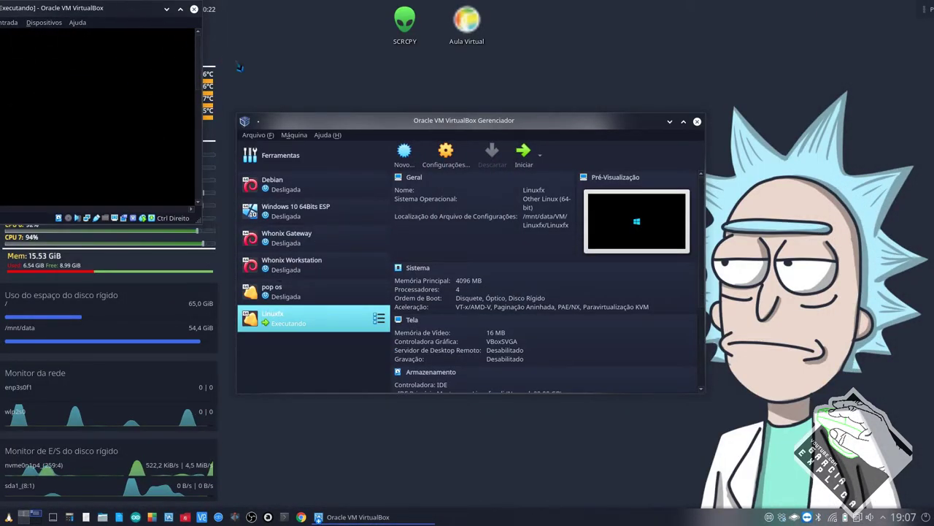
left_click_drag(125, 10, 354, 88)
left_click_drag(292, 91, 232, 50)
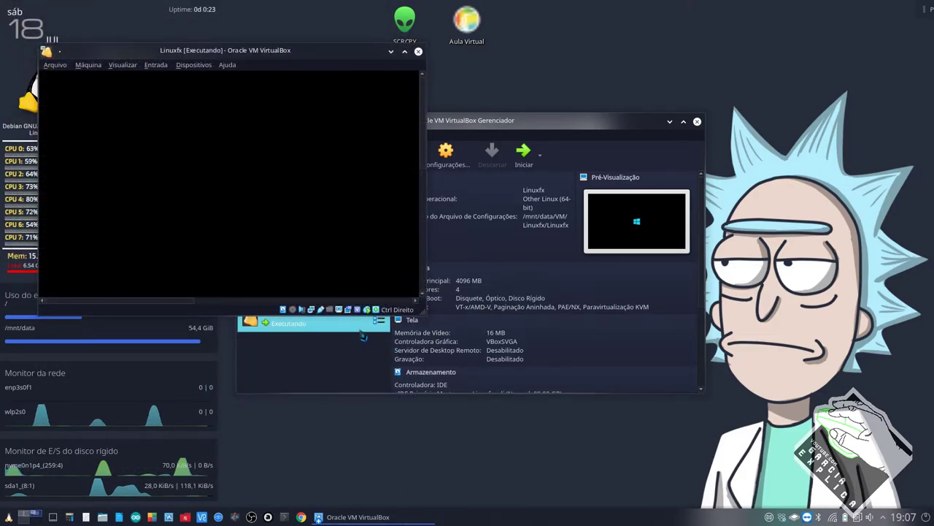
- Remove the empty optical drive in the Armazenamento settings, save, and start the Linuxfx VM
key("ctrl+s")
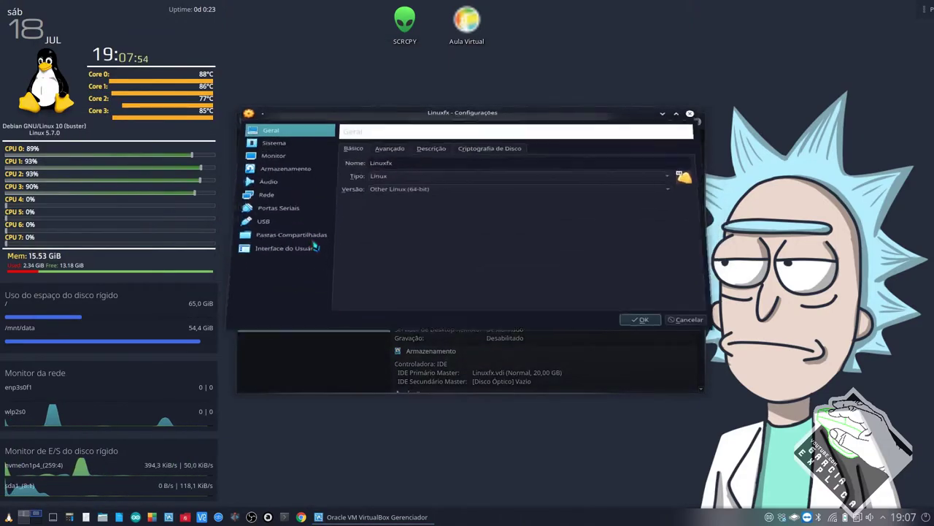
left_click(292, 181)
left_click(371, 198)
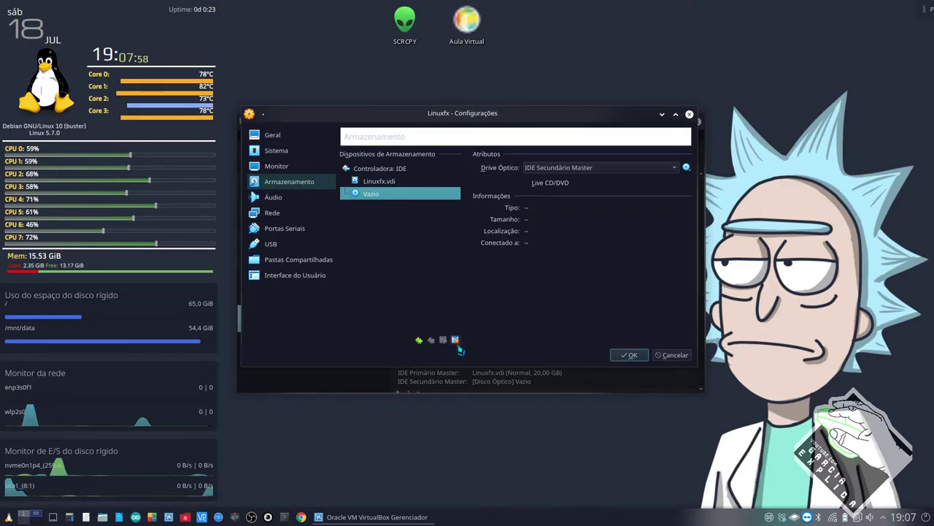
left_click(454, 340)
left_click(445, 266)
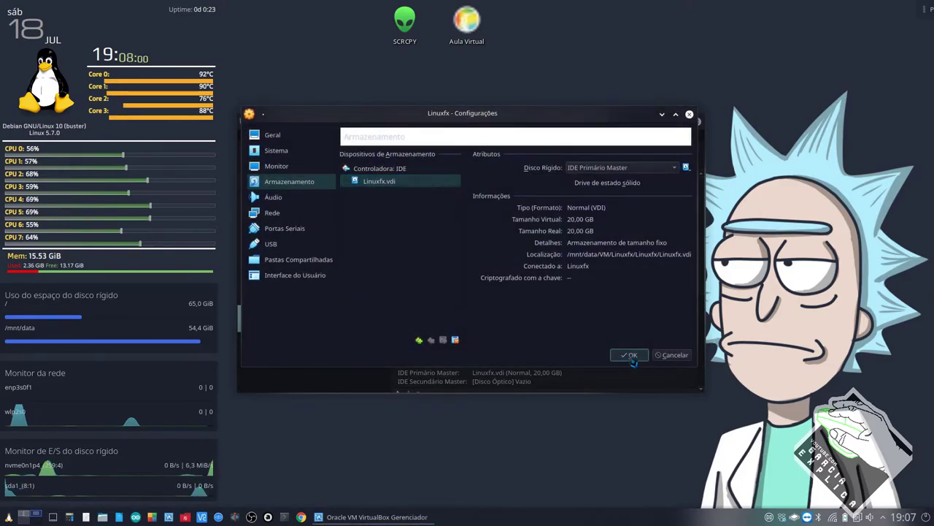
left_click(627, 355)
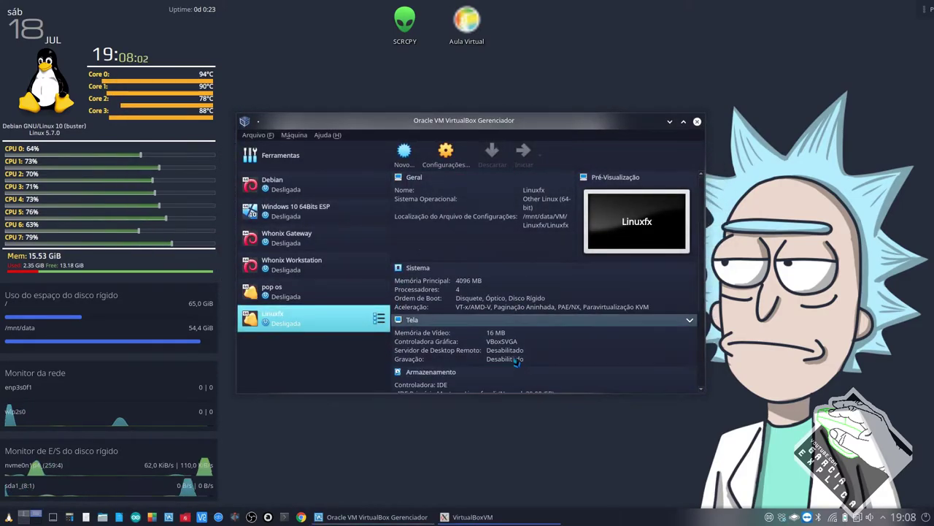
left_click(523, 153)
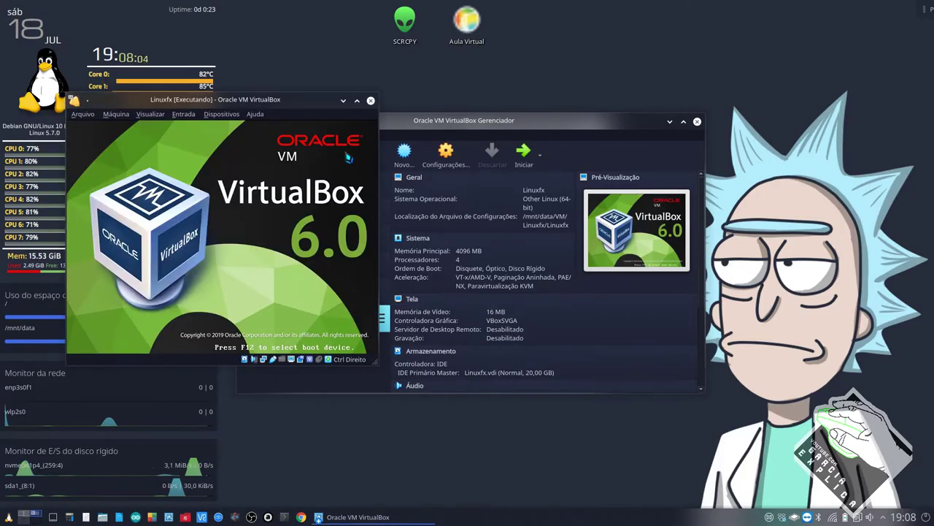
- Switch the booting Linuxfx VM to full screen with Host+F
key("Control_R+f")
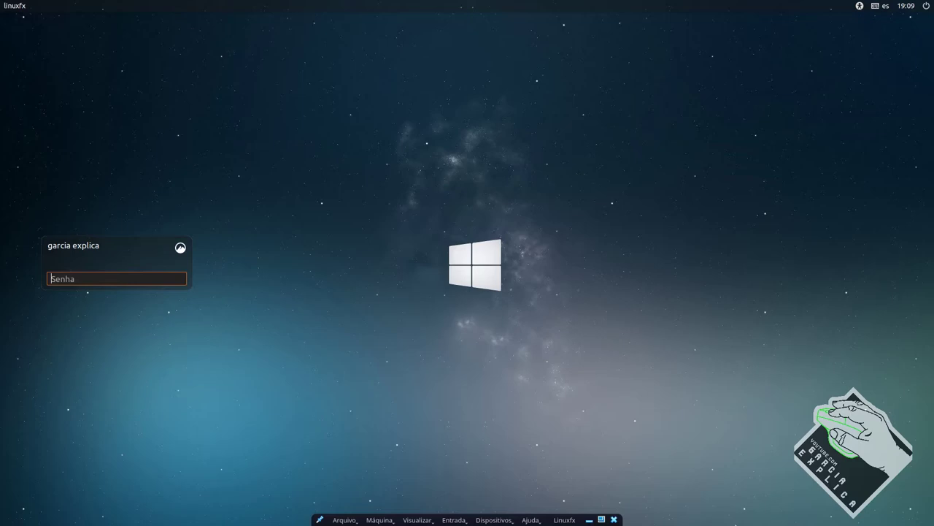
- Log in to the installed Linuxfx account with its password
type("*****")
key("Return")
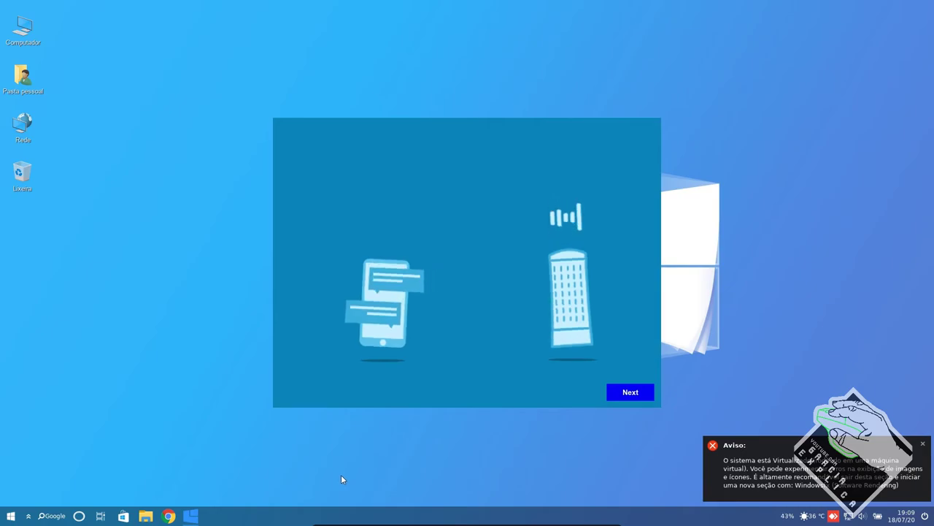
- Get past the welcome, video-driver and Cortana screens, then leave the VM warning with Sair
left_click(921, 446)
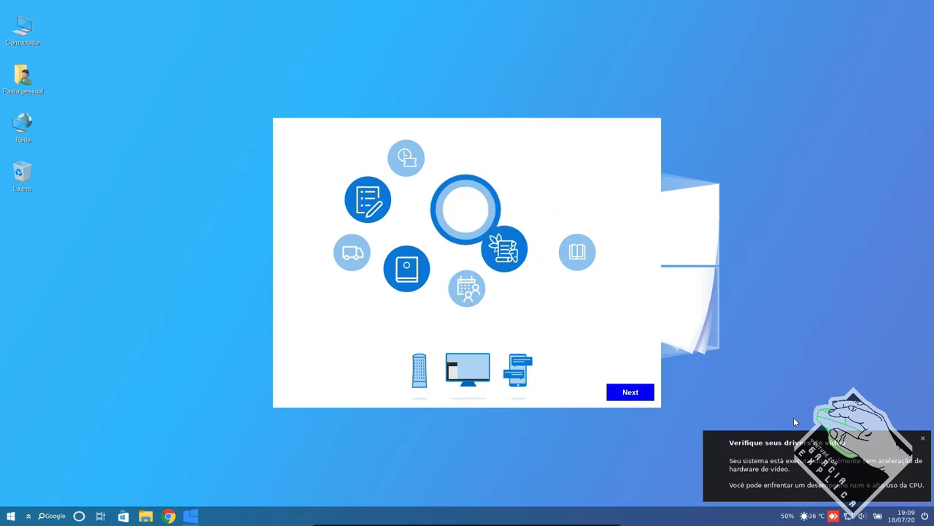
left_click(923, 438)
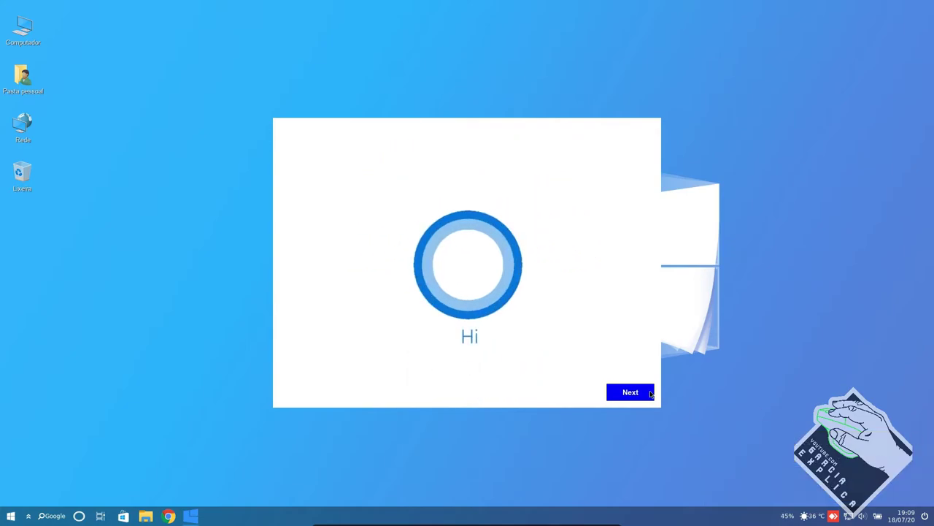
left_click(639, 394)
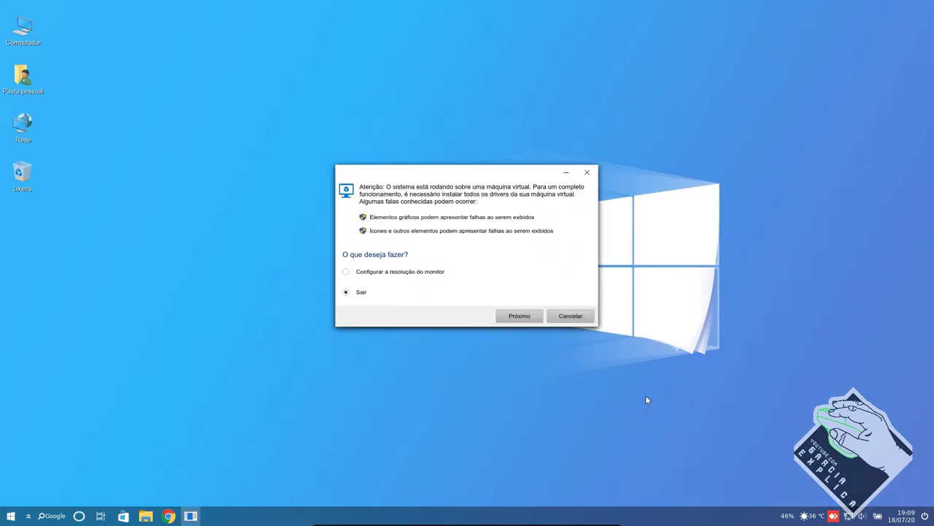
left_click(407, 272)
left_click(359, 292)
left_click(519, 317)
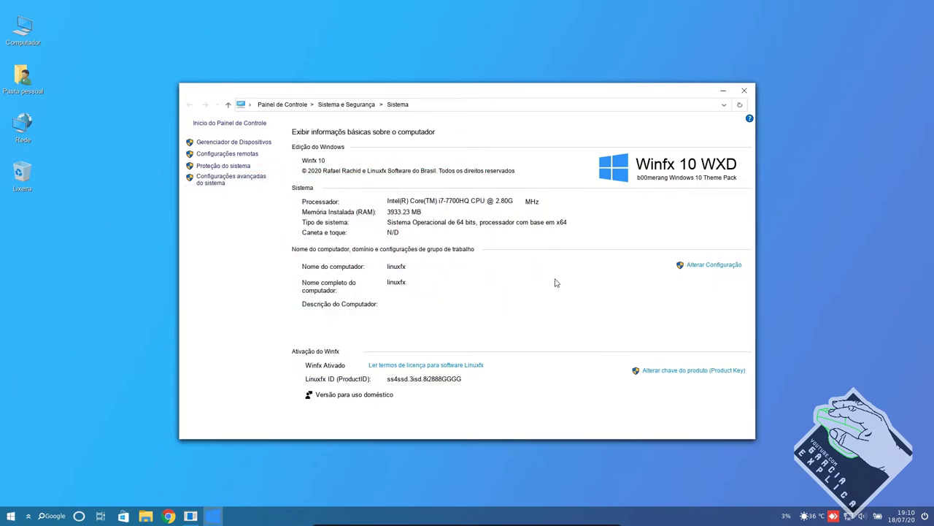
- Close the System window, untick 'Não iniciar Helloa com o sistema', and choose 'Começar a utilizar o Windowsfx 10'
left_click_drag(580, 95, 591, 78)
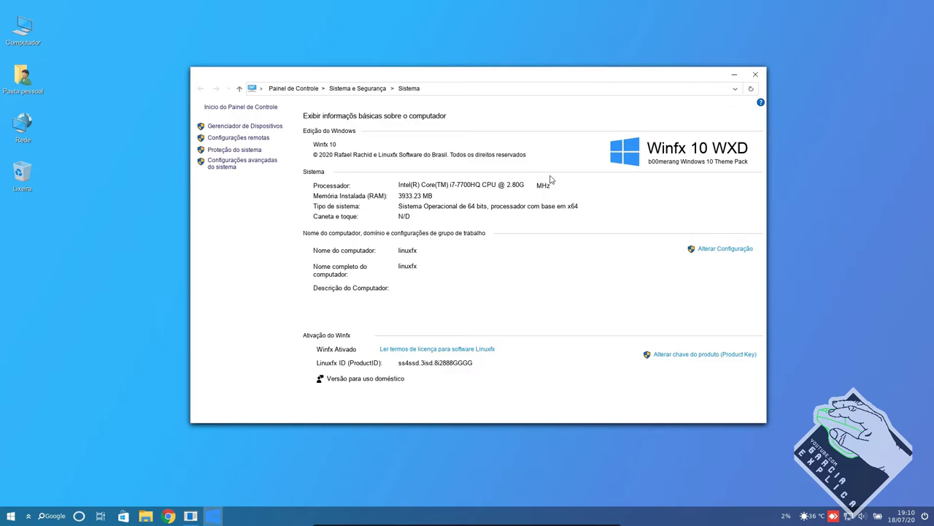
left_click_drag(567, 71, 530, 78)
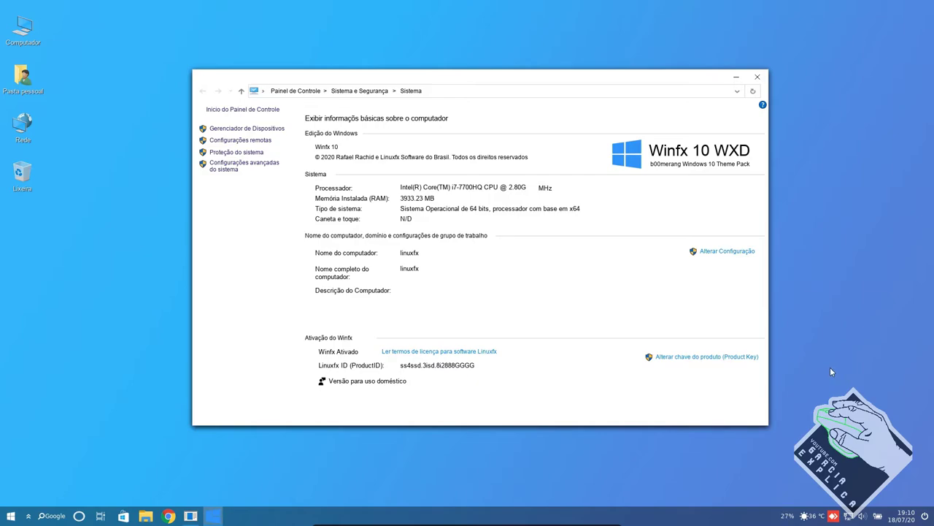
left_click(758, 78)
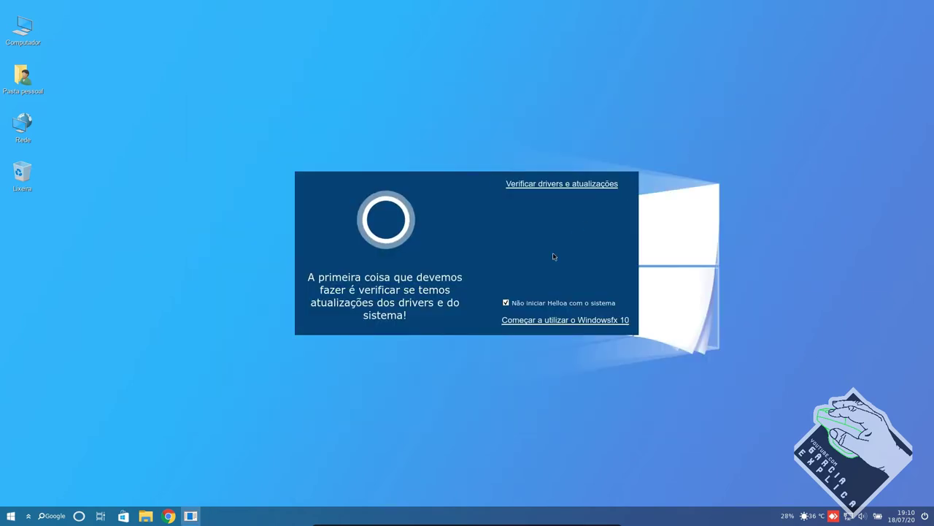
left_click(511, 305)
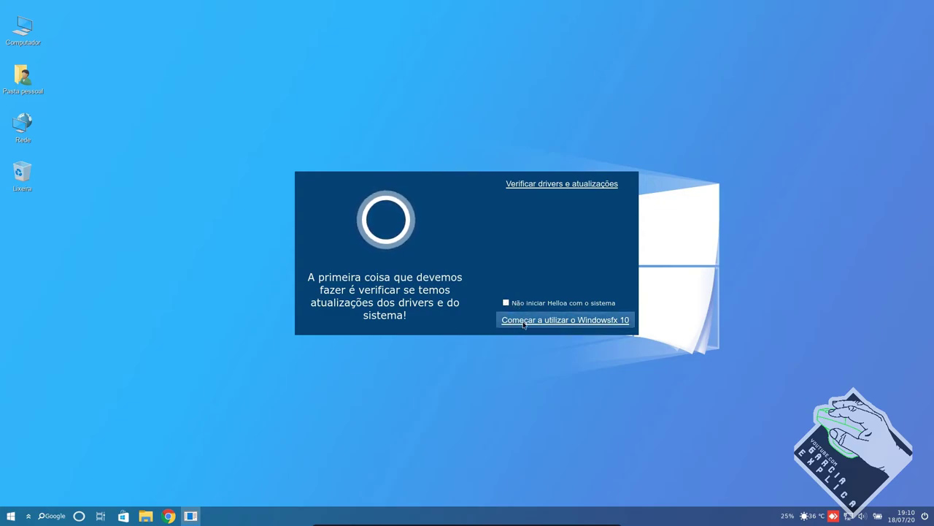
left_click(515, 322)
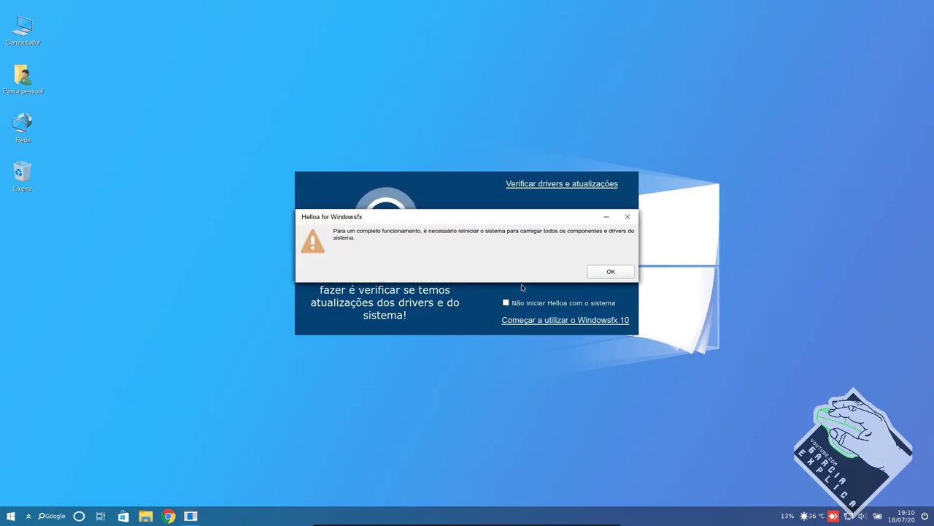
- Reboot the Linuxfx guest, sign back in with the account password, and dismiss the video-driver warning
left_click(603, 272)
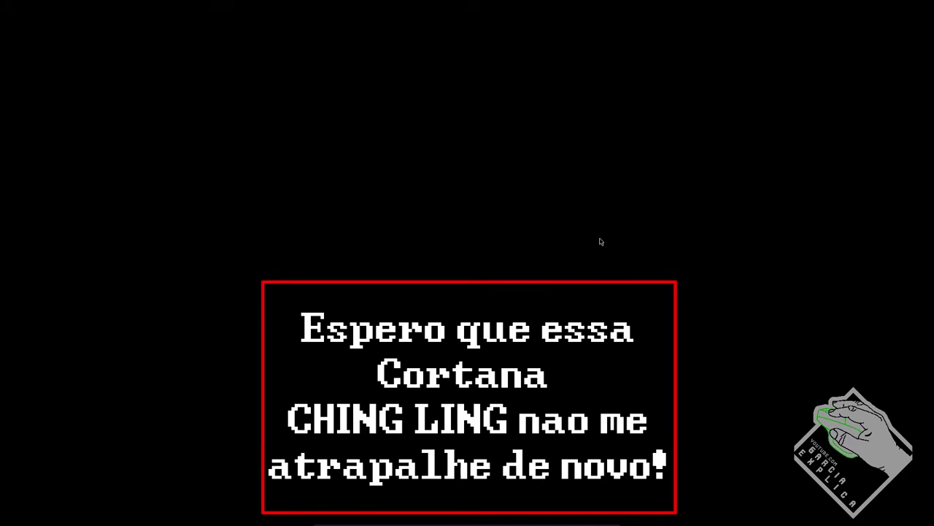
type("12345")
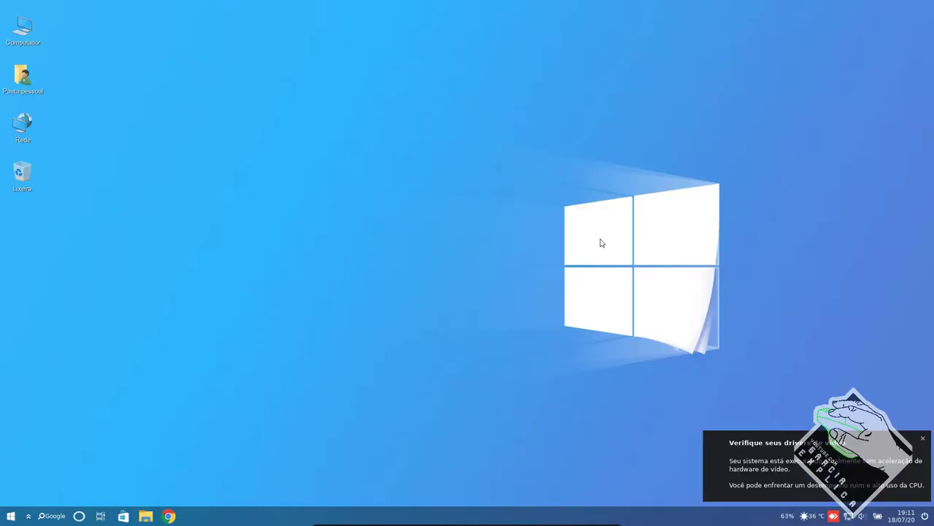
left_click(923, 438)
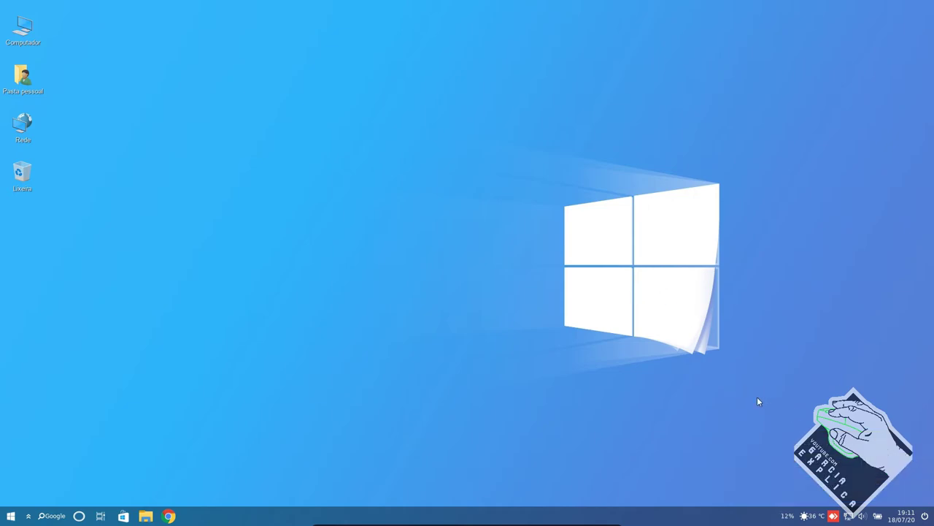
left_click(169, 515)
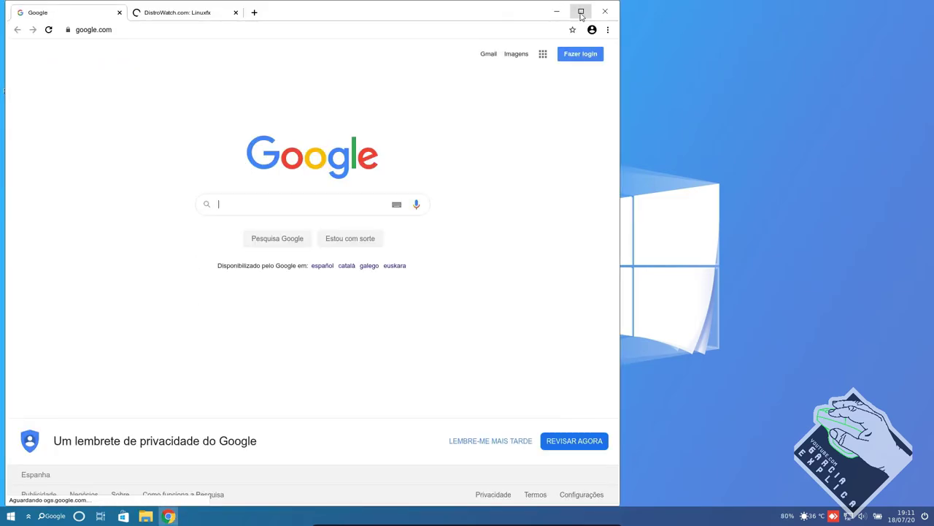
left_click(579, 11)
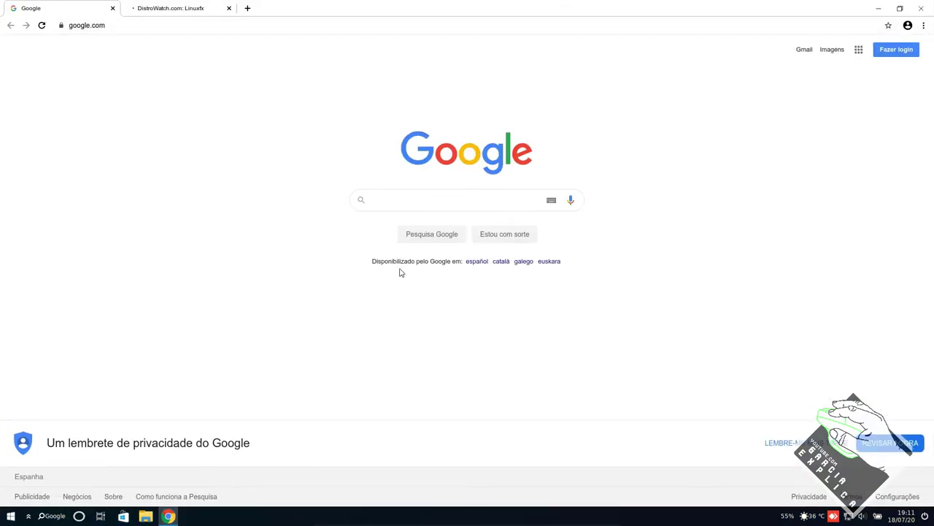
left_click(924, 25)
mouse_move(821, 205)
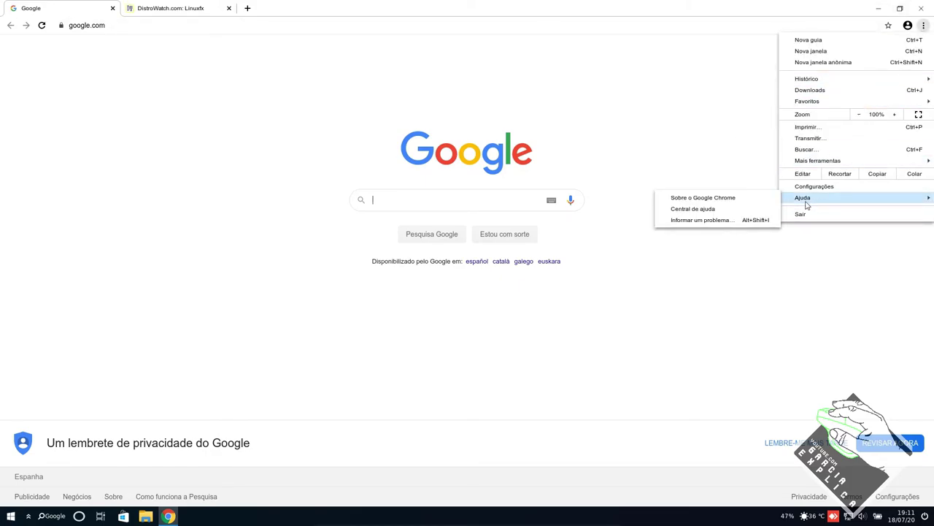
left_click(921, 8)
left_click(922, 8)
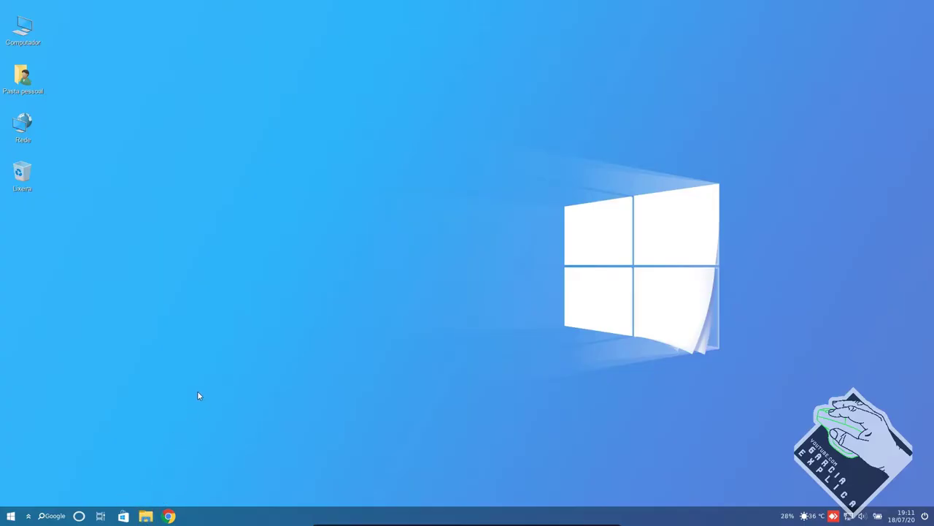
- Browse the Sistema root folder in the maximised Nemo window, close it, and launch Programas
double_click(475, 125)
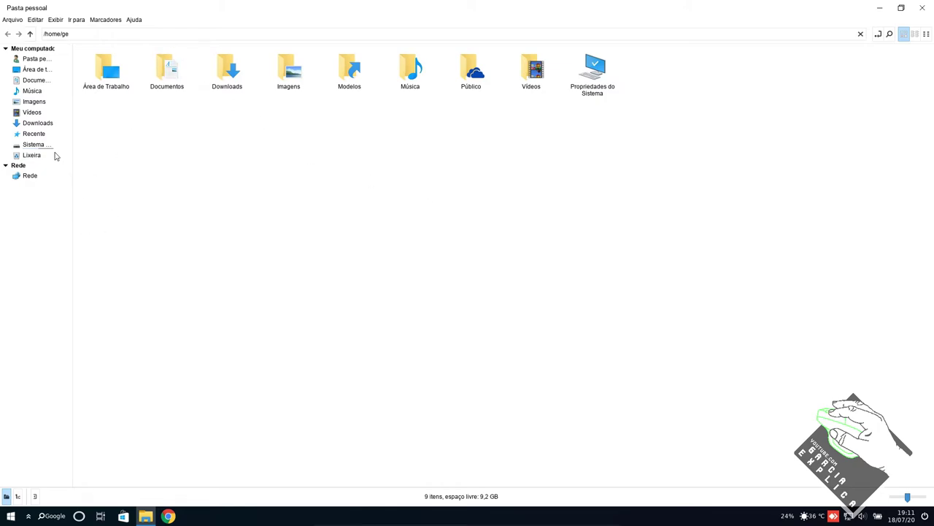
left_click(33, 145)
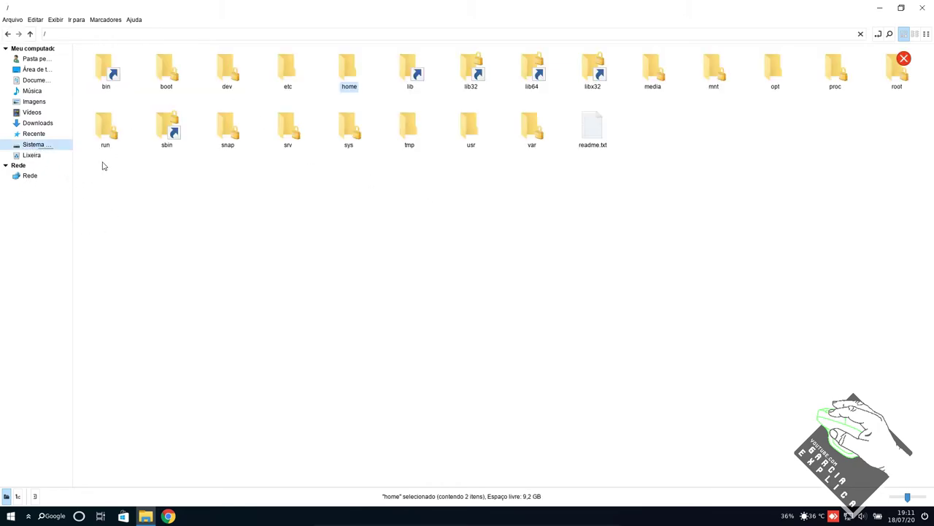
left_click_drag(113, 211, 930, 7)
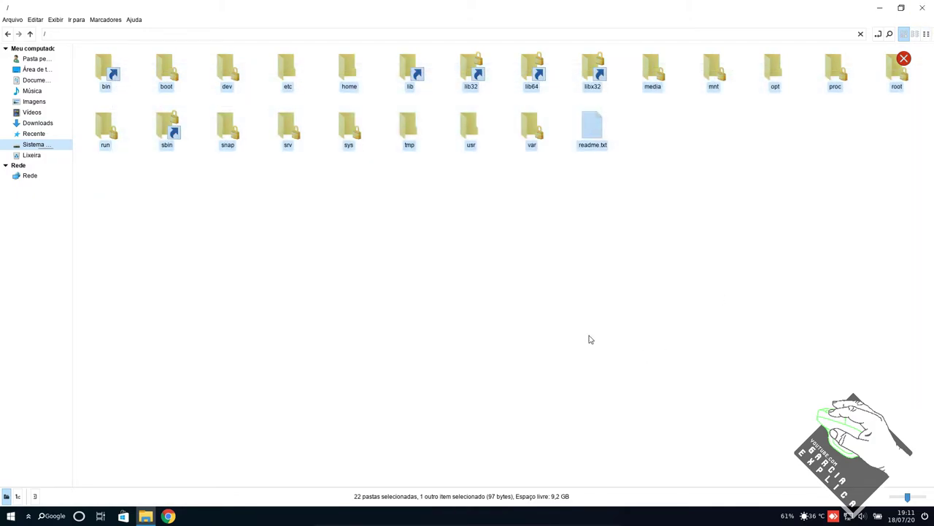
left_click(788, 167)
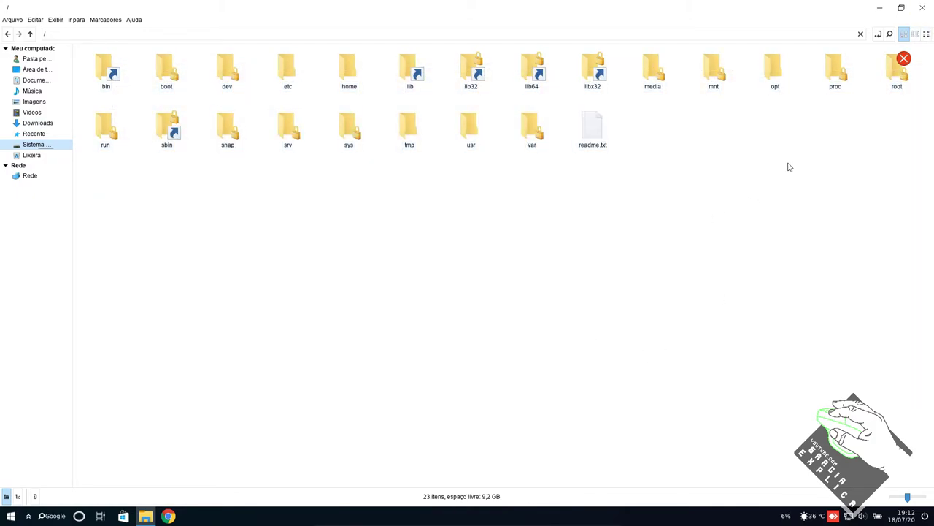
left_click(922, 8)
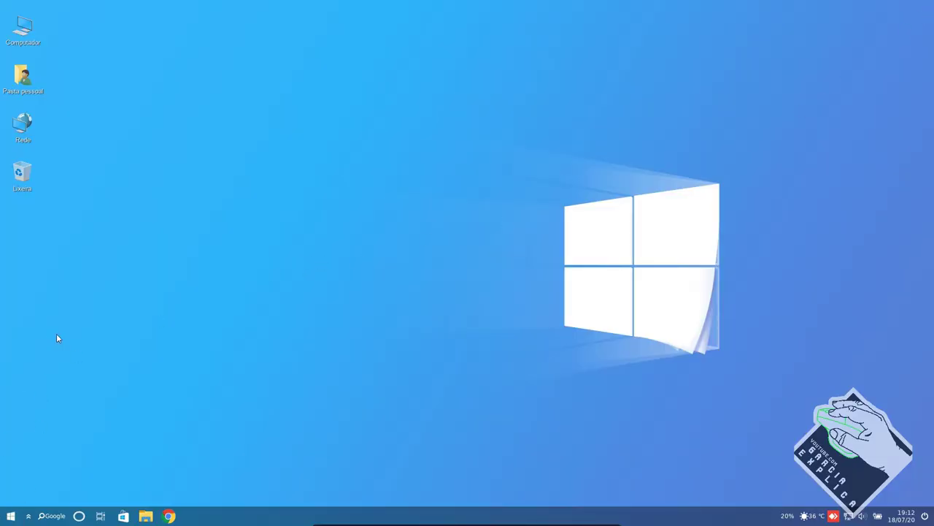
left_click(124, 514)
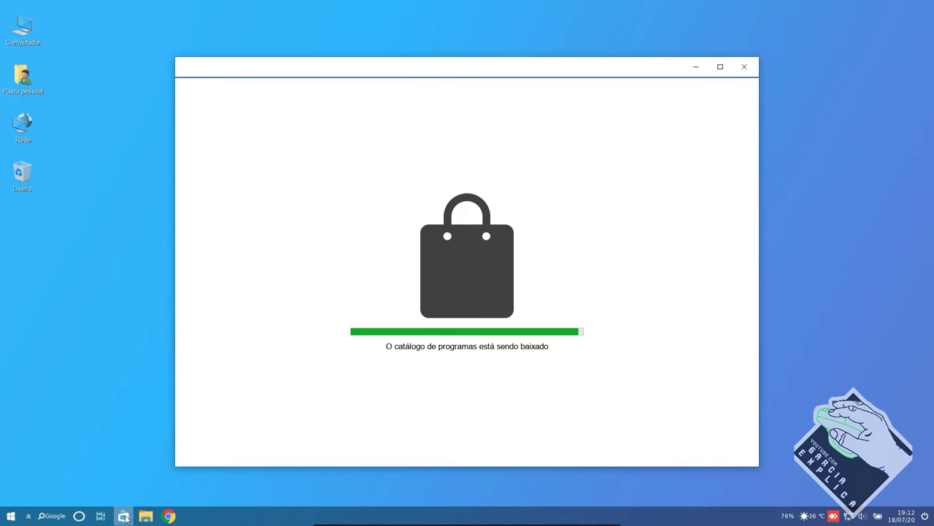
- Maximise the Programas store, view Gráficos & fotografia, then return to the Explorar page
mouse_move(125, 516)
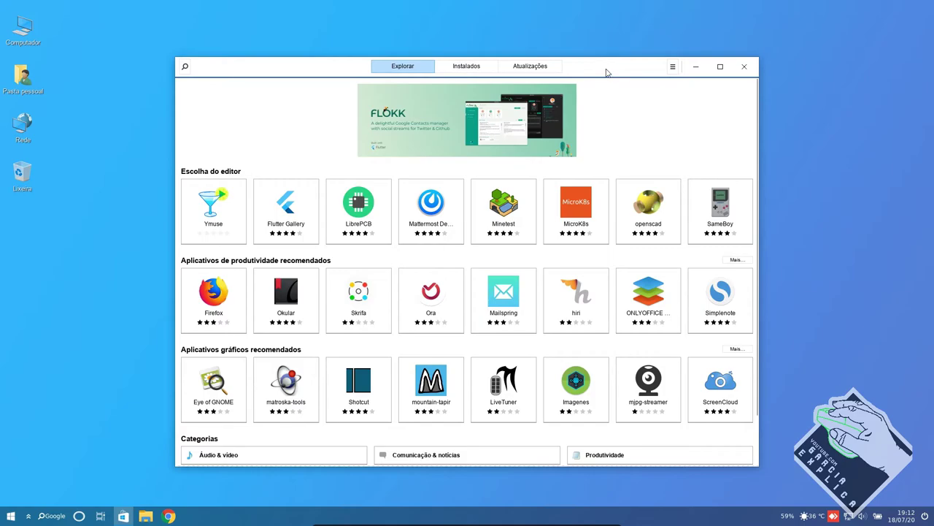
double_click(606, 71)
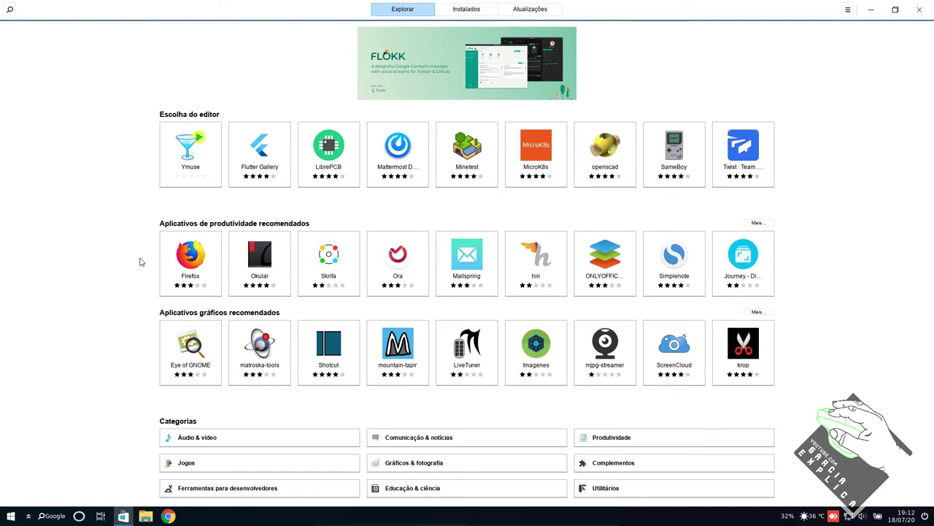
left_click(437, 467)
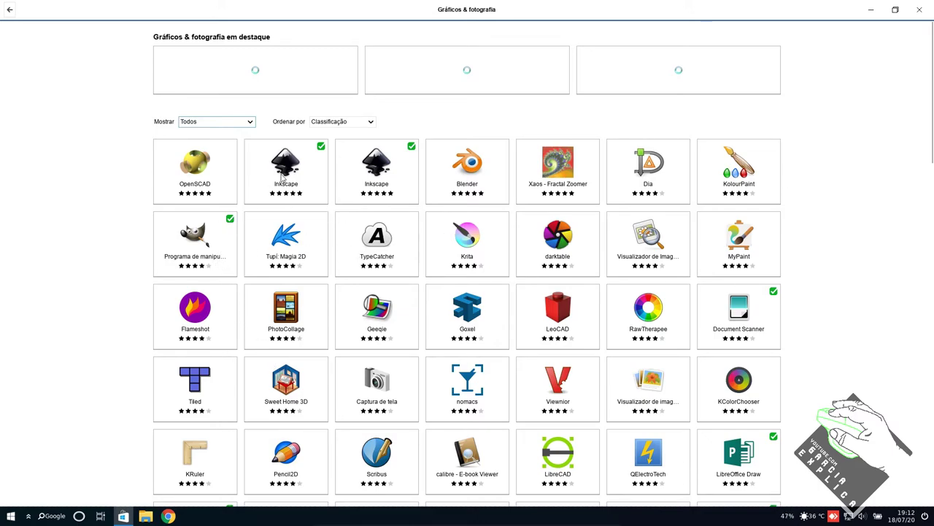
left_click(9, 9)
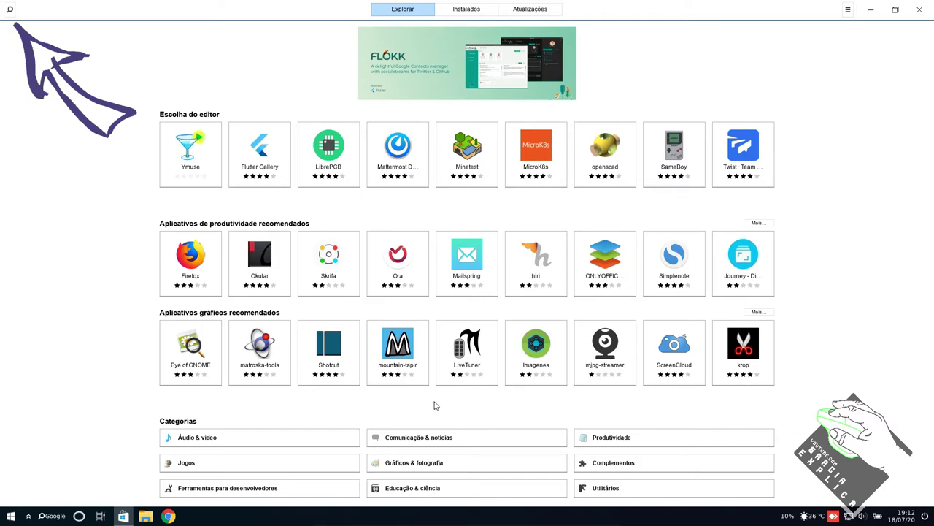
- Open the Jogos games category and scroll through its listings
left_click(310, 462)
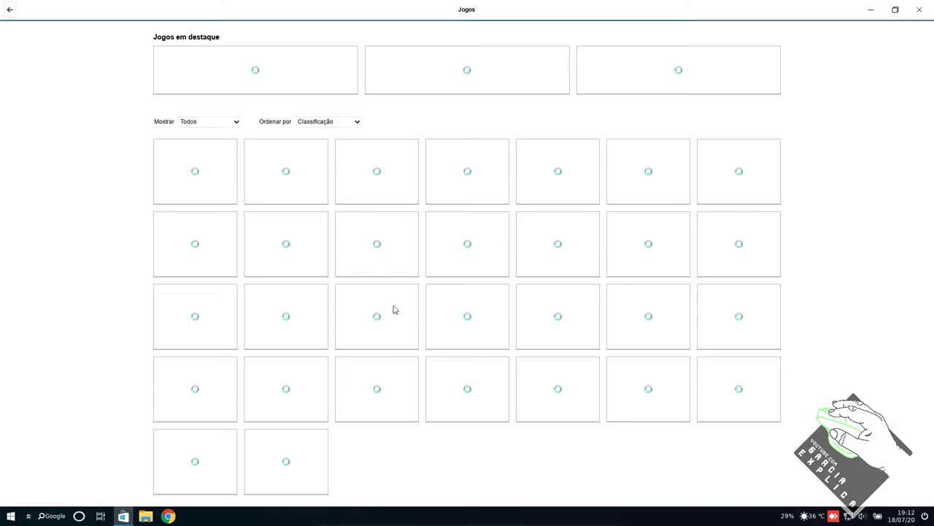
scroll(450, 354, "down", 4)
scroll(450, 354, "down", 10)
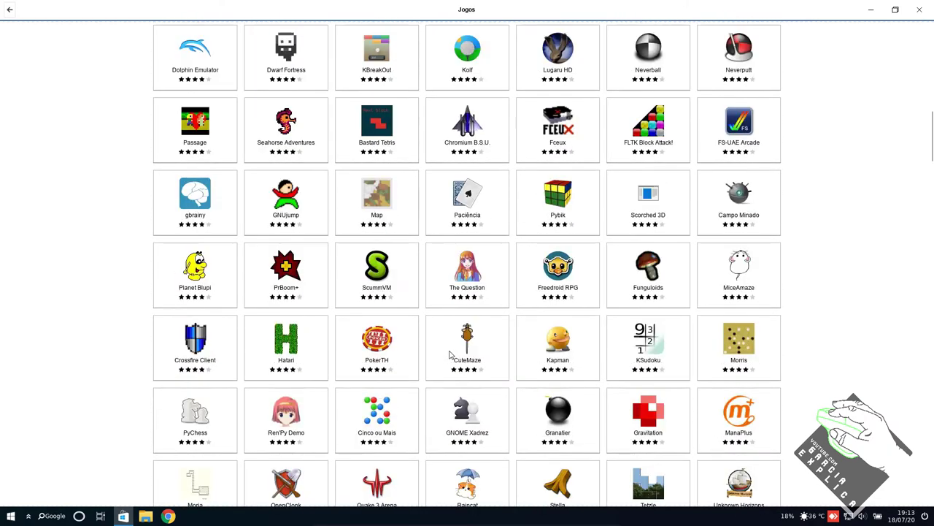
scroll(492, 351, "down", 1)
scroll(556, 330, "down", 10)
scroll(558, 328, "up", 3)
scroll(557, 328, "up", 1)
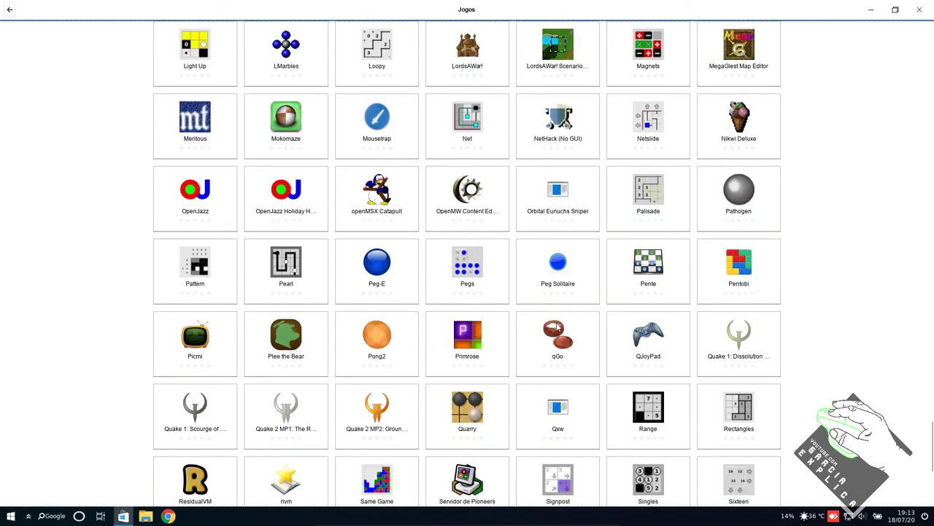
scroll(557, 328, "down", 3)
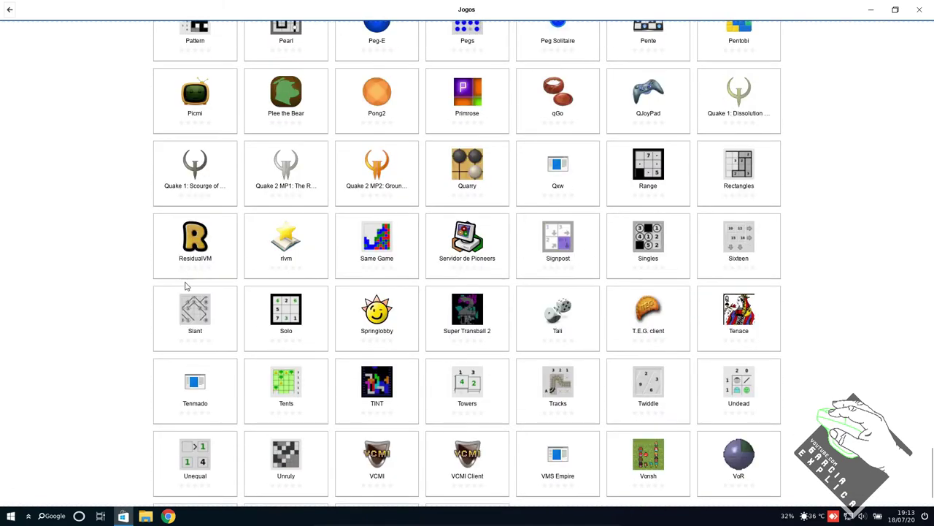
scroll(740, 309, "down", 1)
scroll(693, 242, "up", 20)
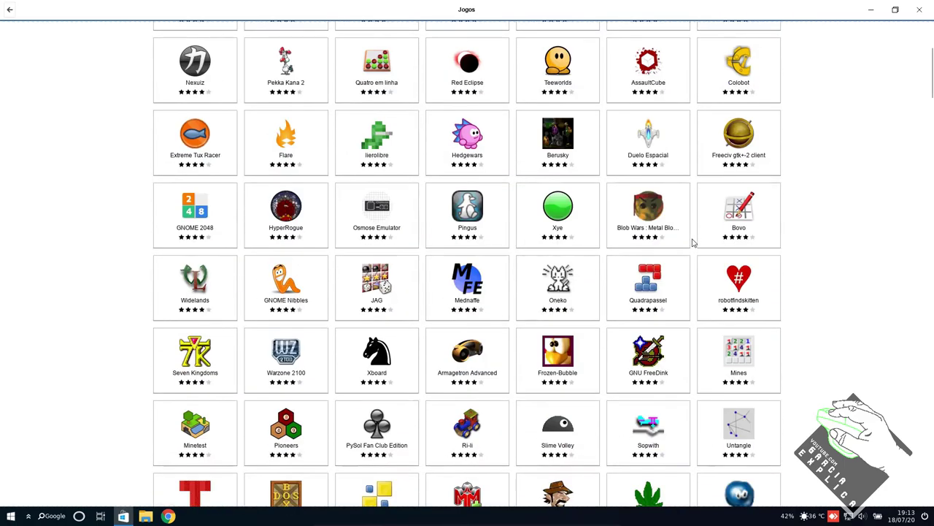
scroll(693, 242, "down", 3)
scroll(693, 242, "up", 2)
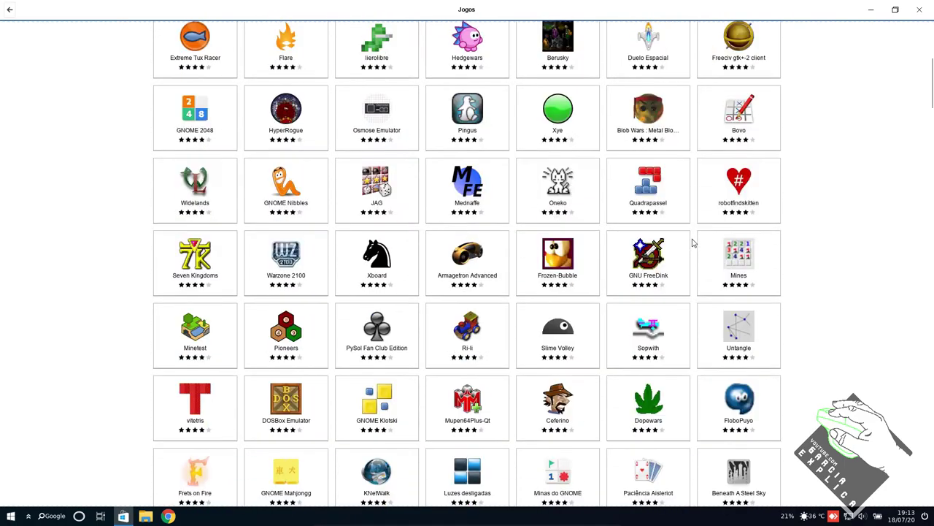
scroll(693, 242, "up", 4)
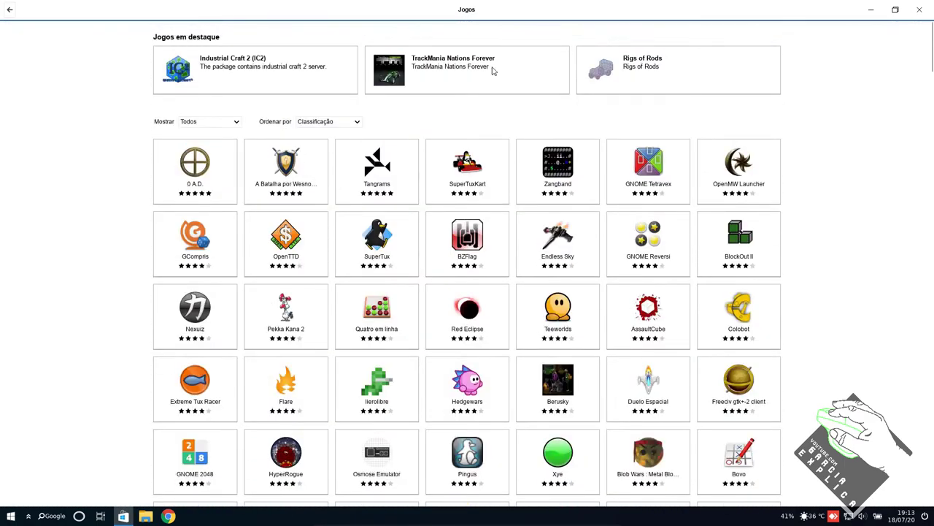
- Return to the Explorar page, check the account and settings menu, and close the store
left_click(10, 9)
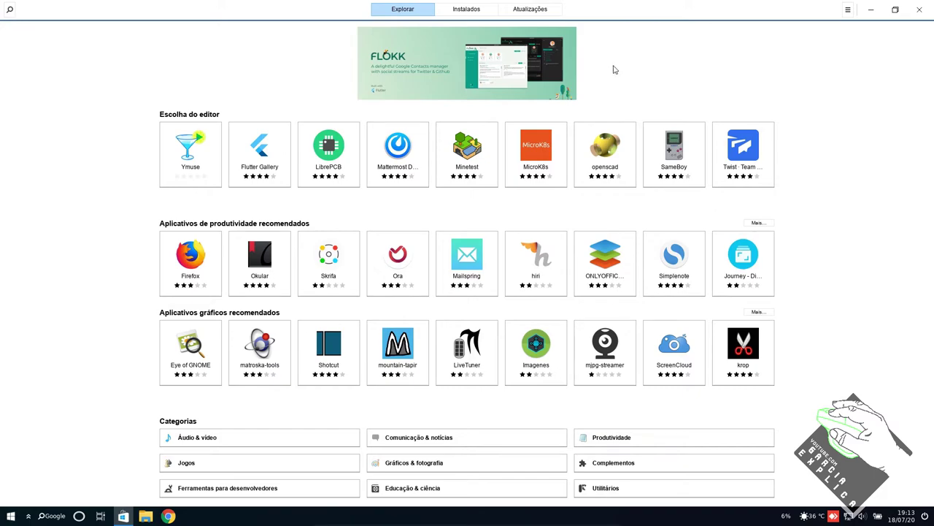
left_click(847, 10)
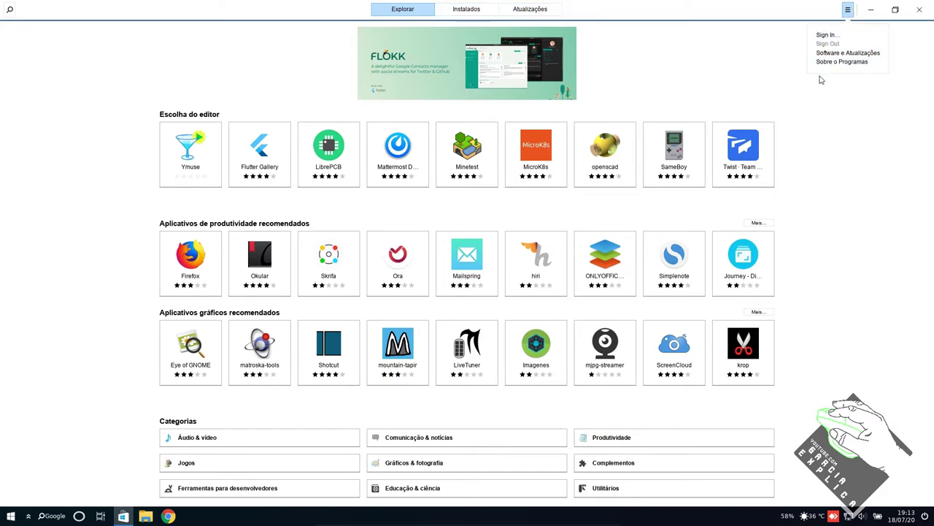
left_click(919, 9)
left_click(919, 9)
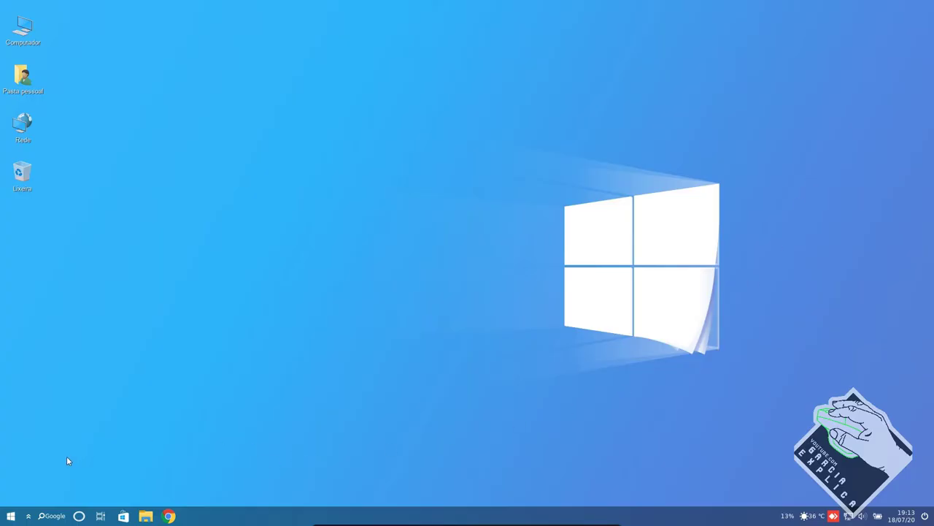
- Launch a blank Mousepad document from the Start menu and minimise it
left_click(12, 516)
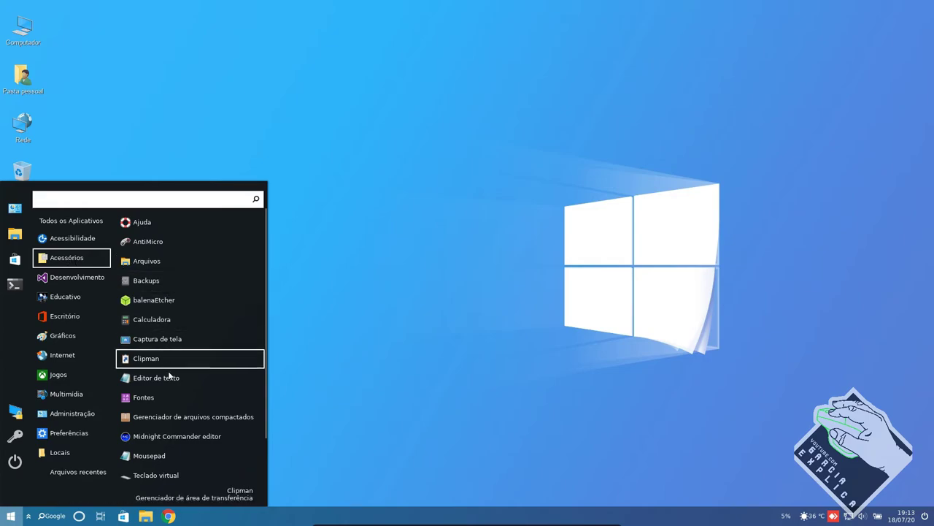
scroll(176, 365, "down", 2)
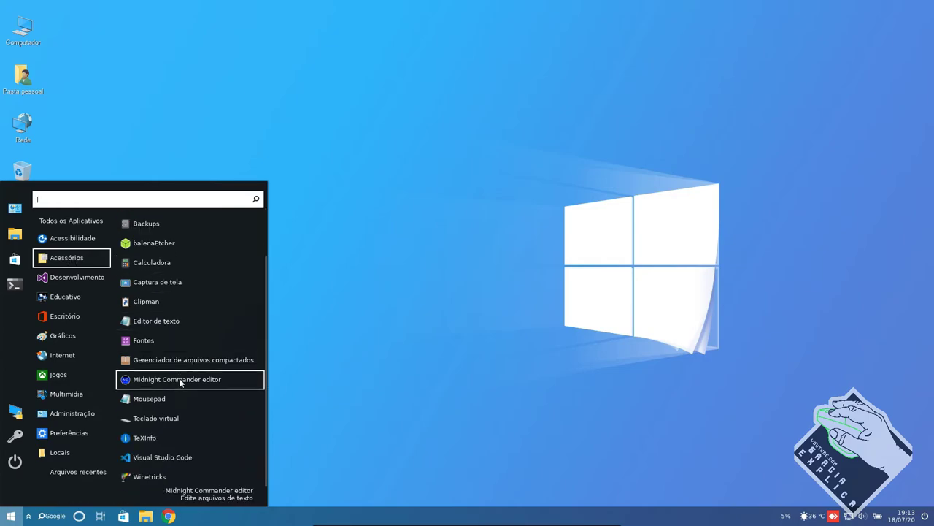
left_click(150, 398)
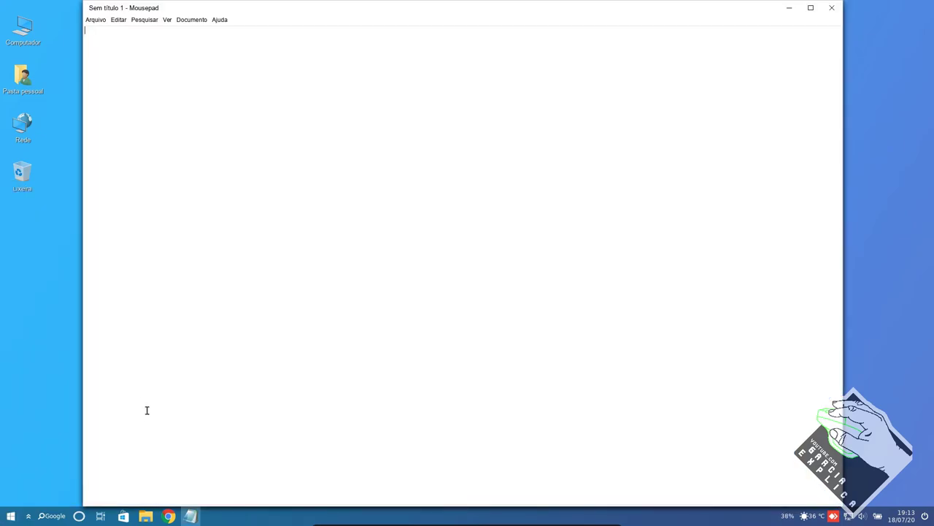
left_click(789, 8)
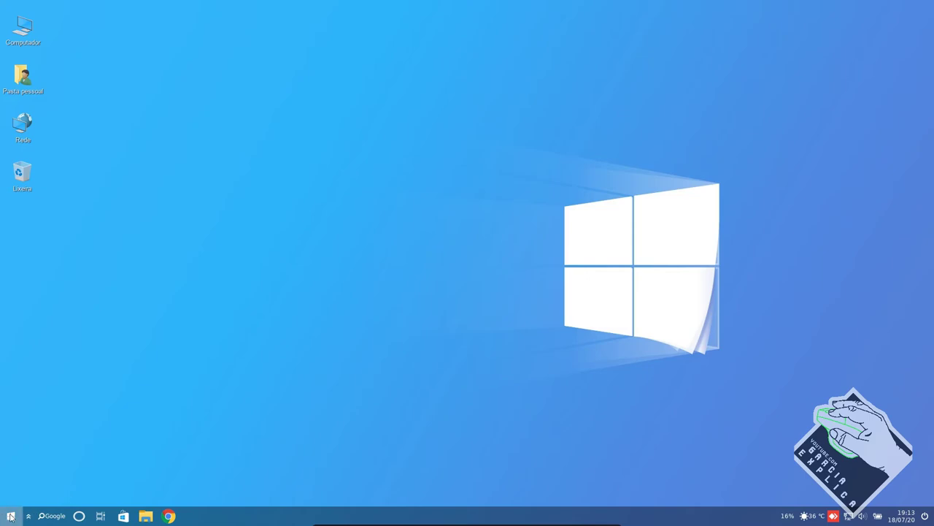
- Show the Acessórios applications in the Start menu
left_click(10, 516)
left_click(93, 257)
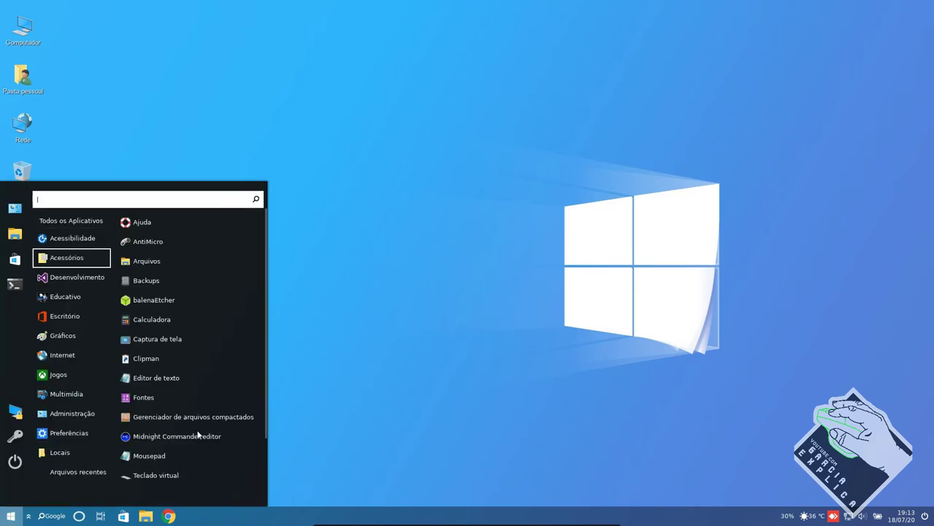
scroll(187, 435, "down", 2)
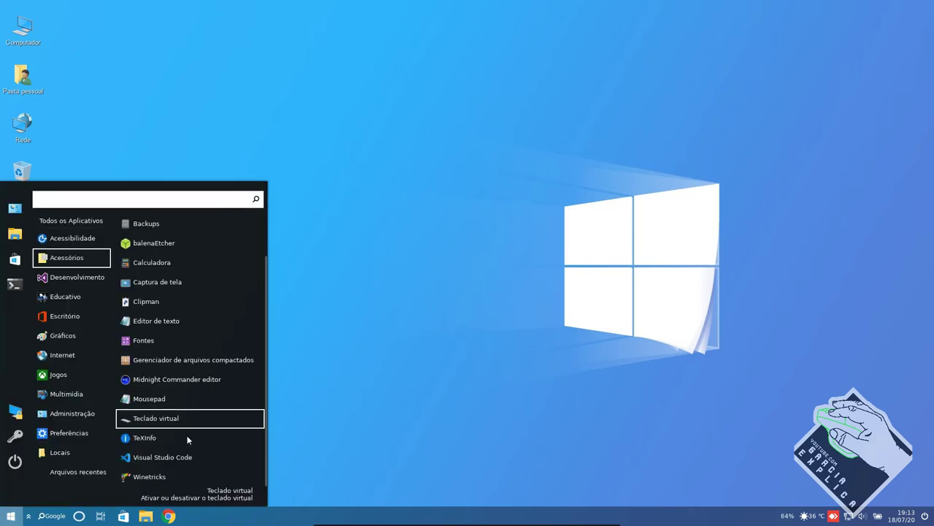
- Browse each Start menu category from Desenvolvimento down to Administração, scrolling its app list
mouse_move(80, 284)
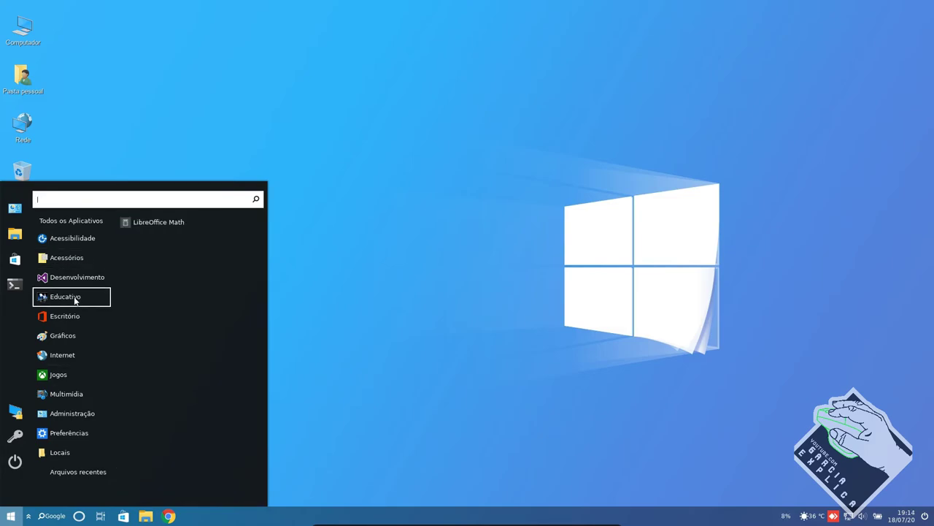
mouse_move(73, 318)
mouse_move(78, 334)
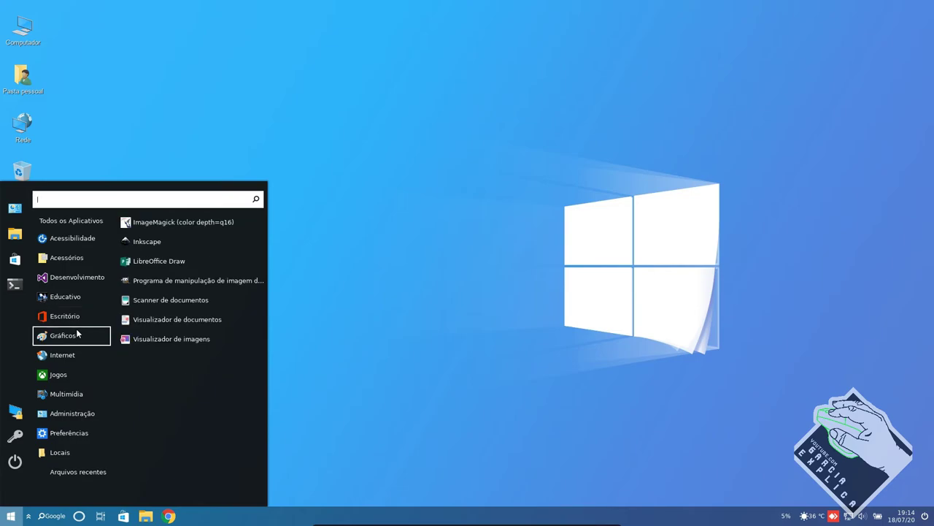
mouse_move(78, 358)
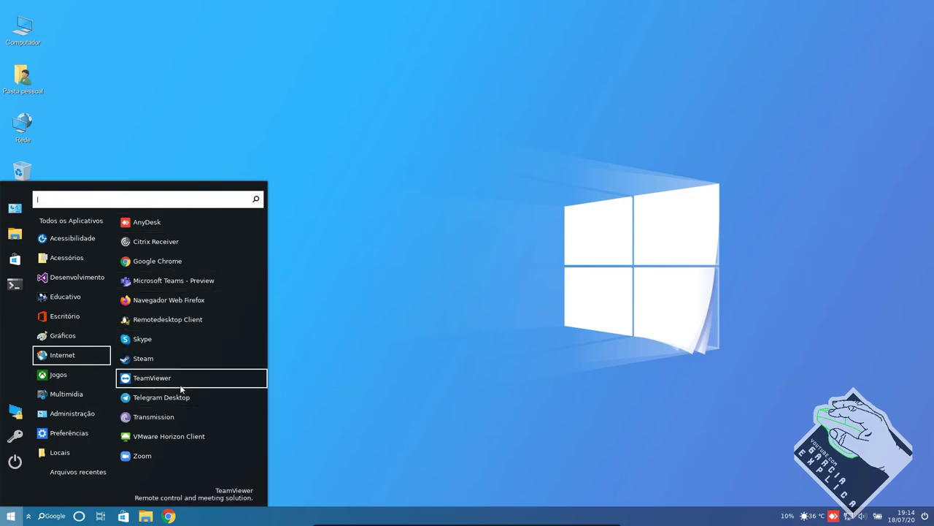
mouse_move(93, 376)
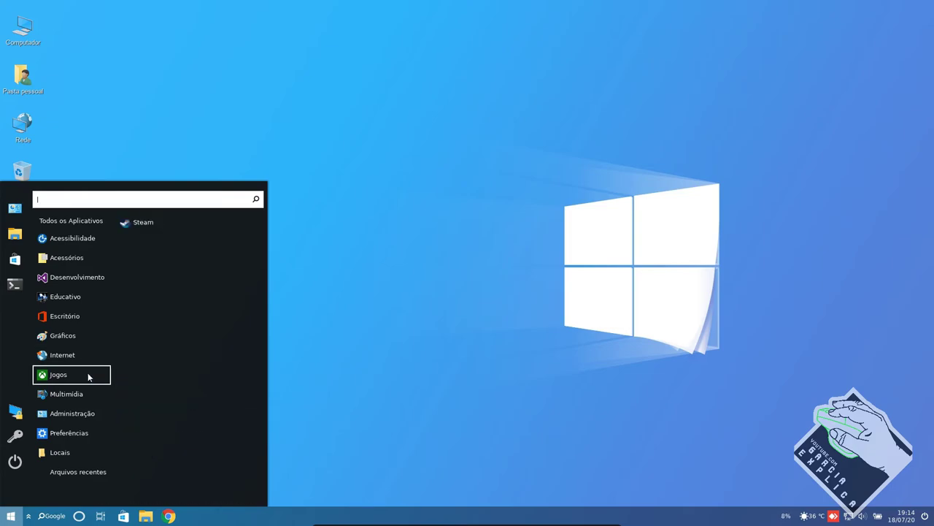
mouse_move(71, 398)
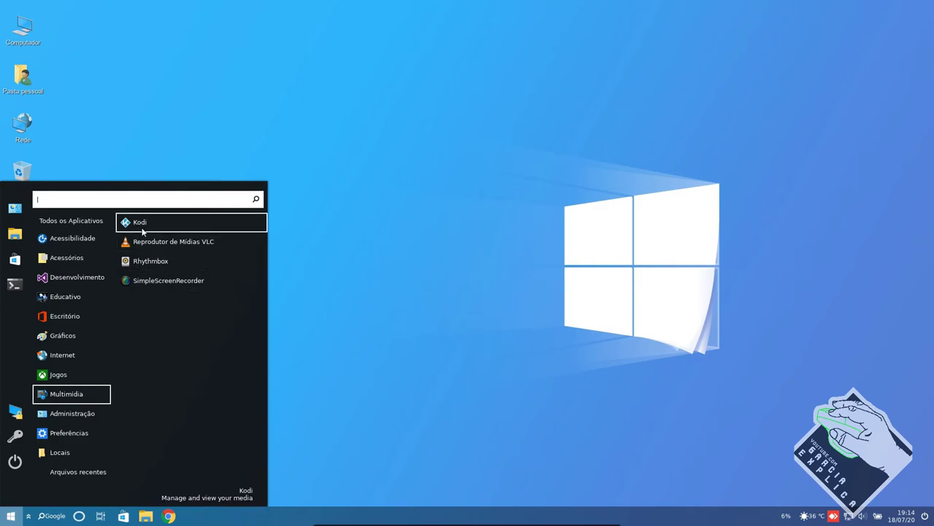
mouse_move(80, 418)
scroll(172, 382, "down", 3)
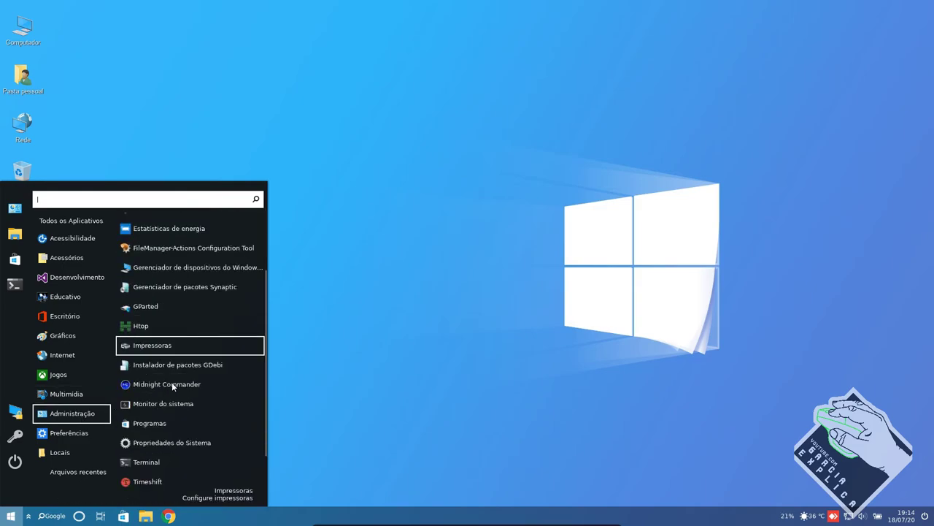
scroll(173, 384, "up", 1)
scroll(172, 387, "down", 1)
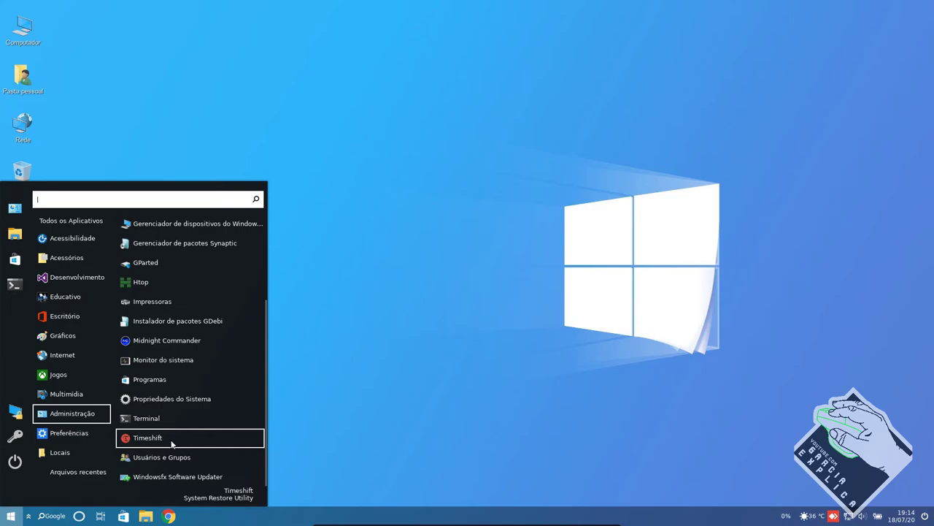
scroll(169, 376, "up", 1)
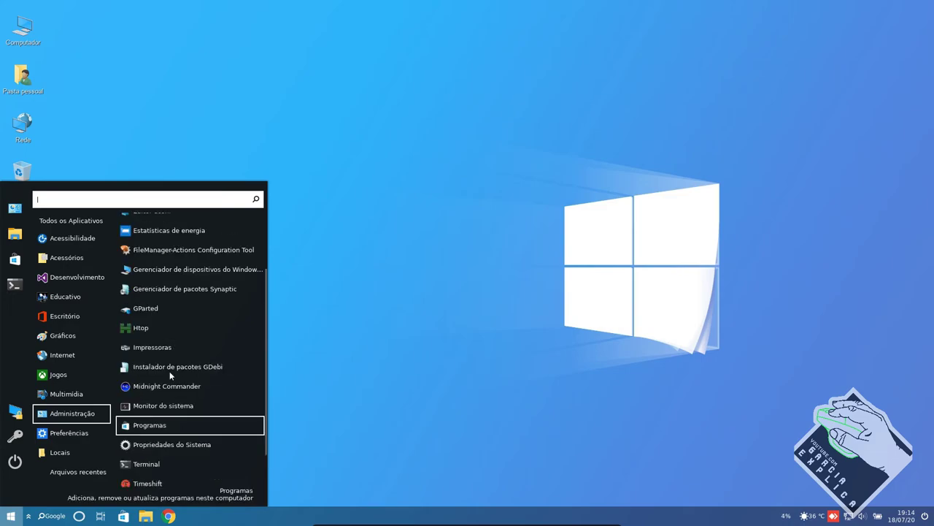
scroll(196, 405, "down", 1)
scroll(195, 406, "up", 3)
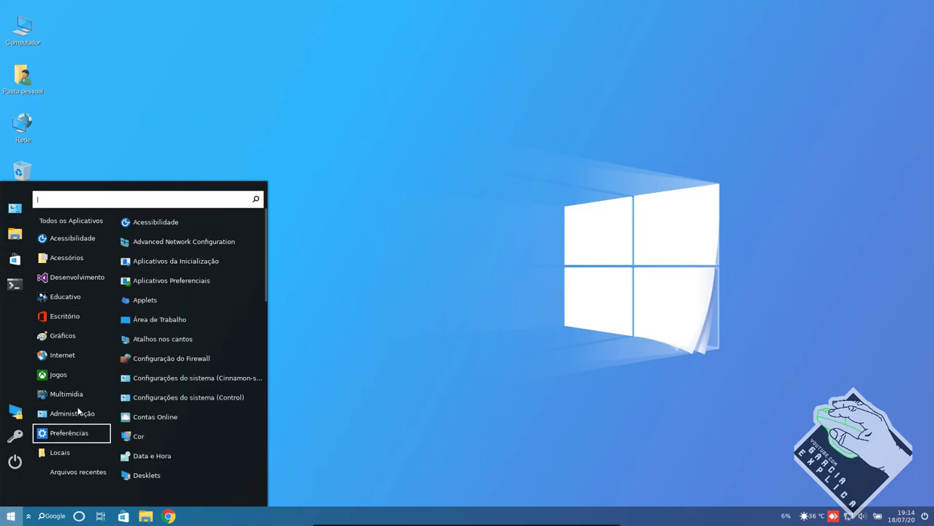
- Open Configurações do Winfx from the Control Center icon in the Start menu sidebar
left_click(14, 210)
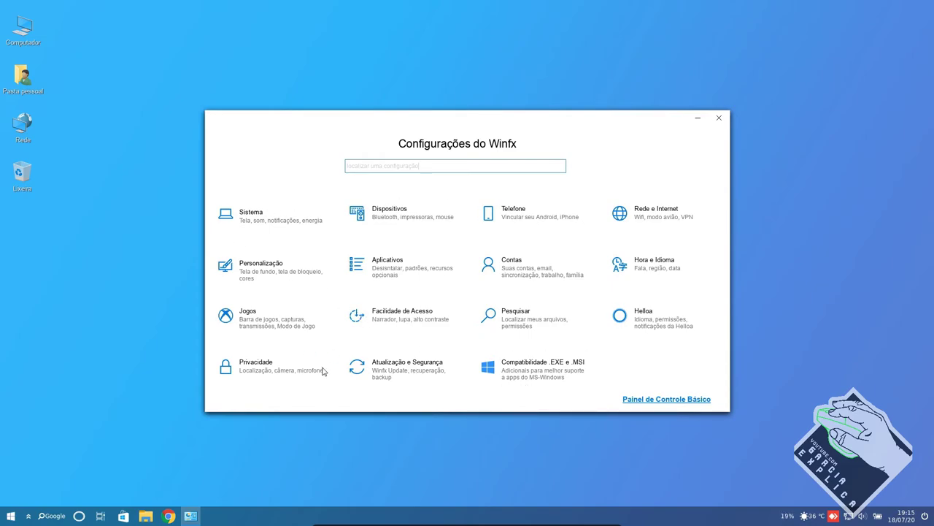
- Leave VM full screen, inspect the host's Volume do áudio settings, then return to VirtualBox
key("ctrl+f")
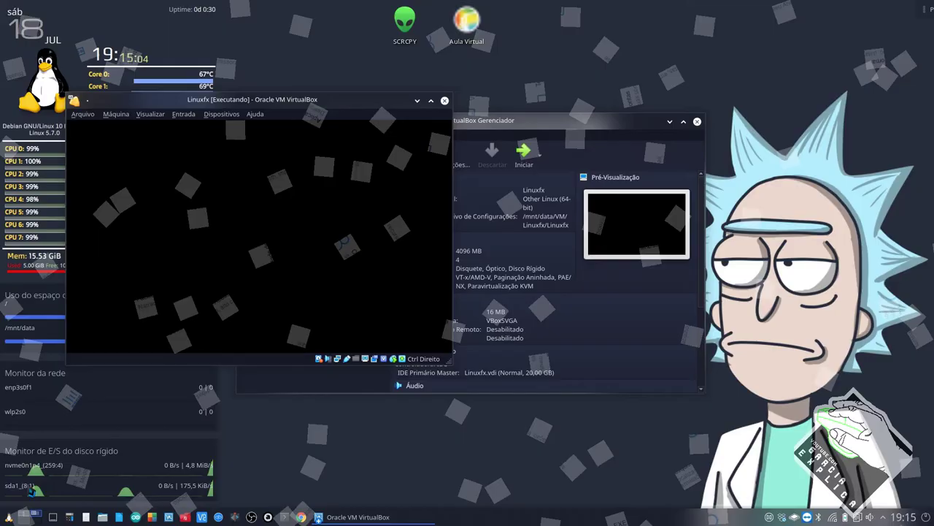
key("super")
key("ctrl+alt+Right")
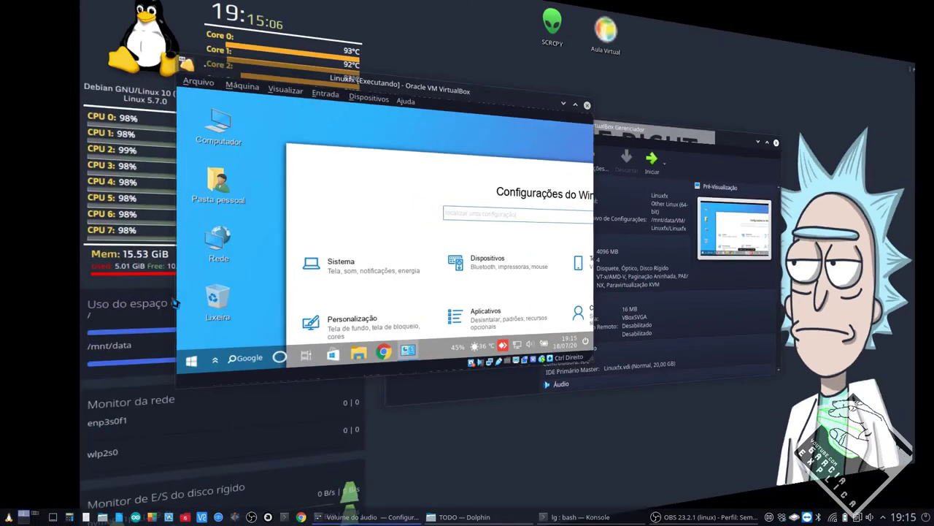
double_click(315, 115)
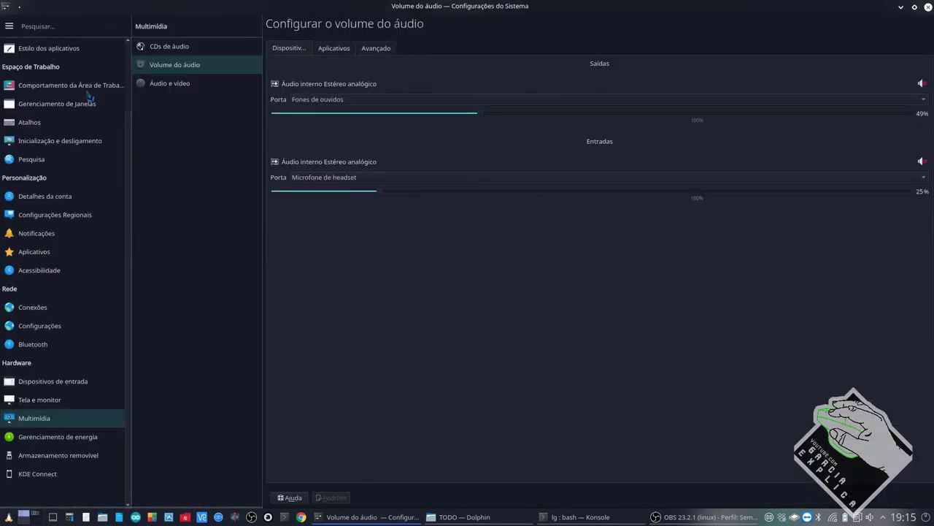
scroll(66, 76, "up", 2)
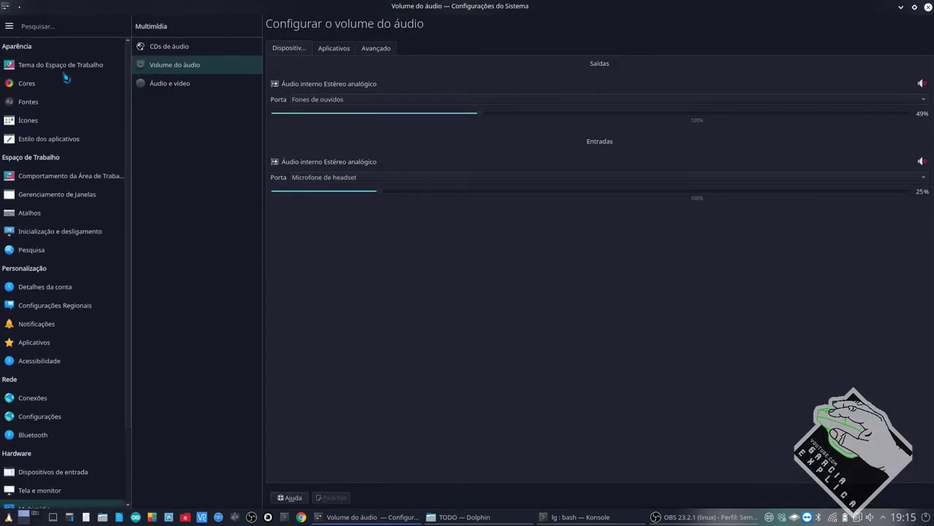
scroll(73, 161, "down", 2)
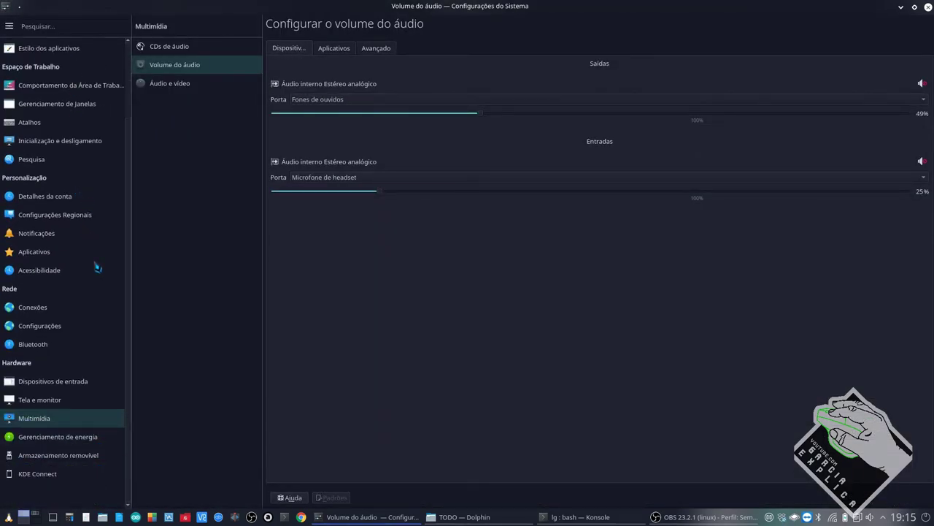
double_click(503, 6)
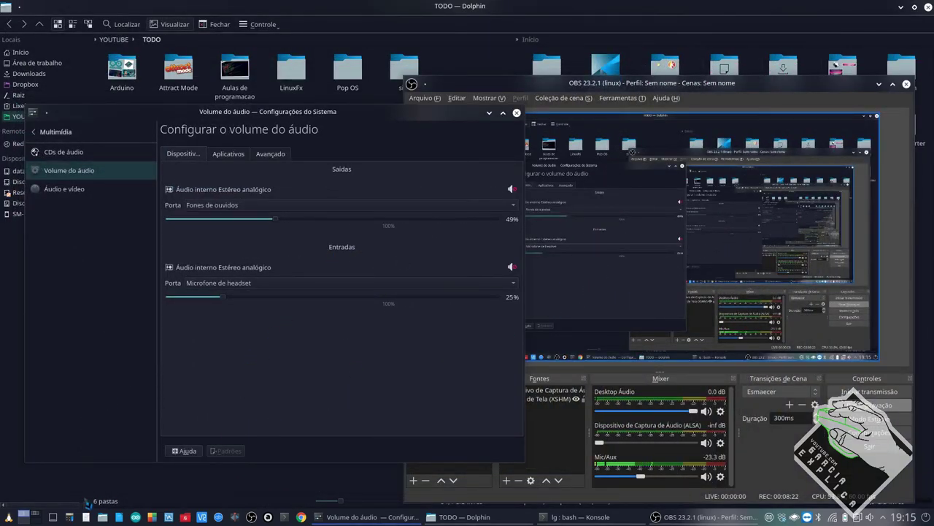
left_click(36, 516)
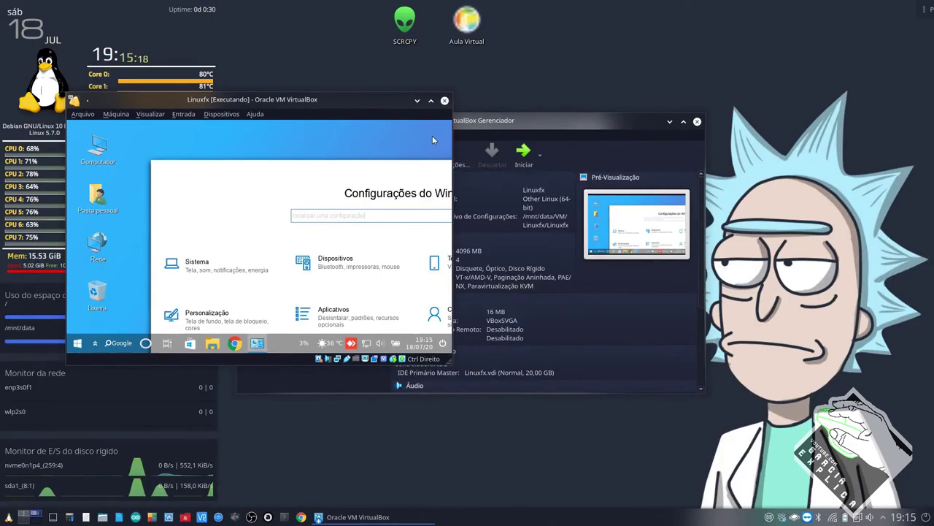
- Return the VM to full screen and launch Monitor do sistema from the CPU tray applet
key("ctrl+f")
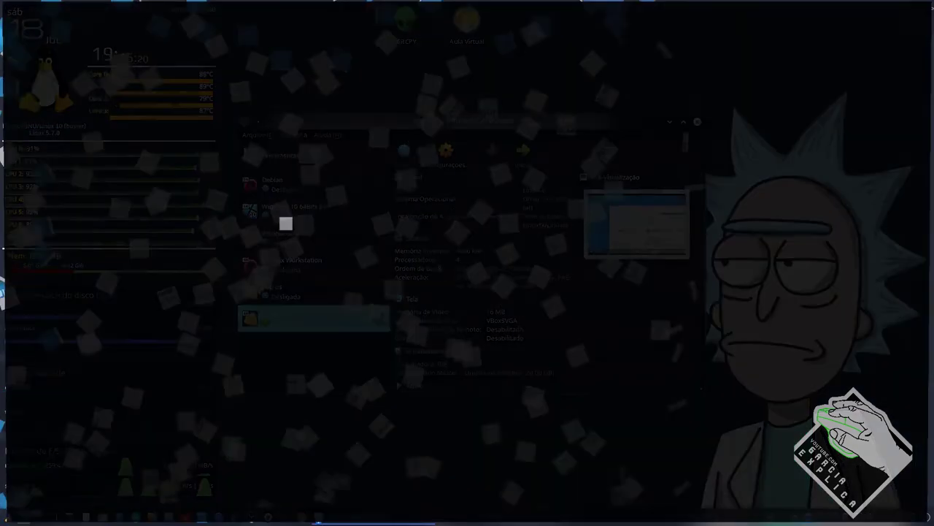
left_click(11, 516)
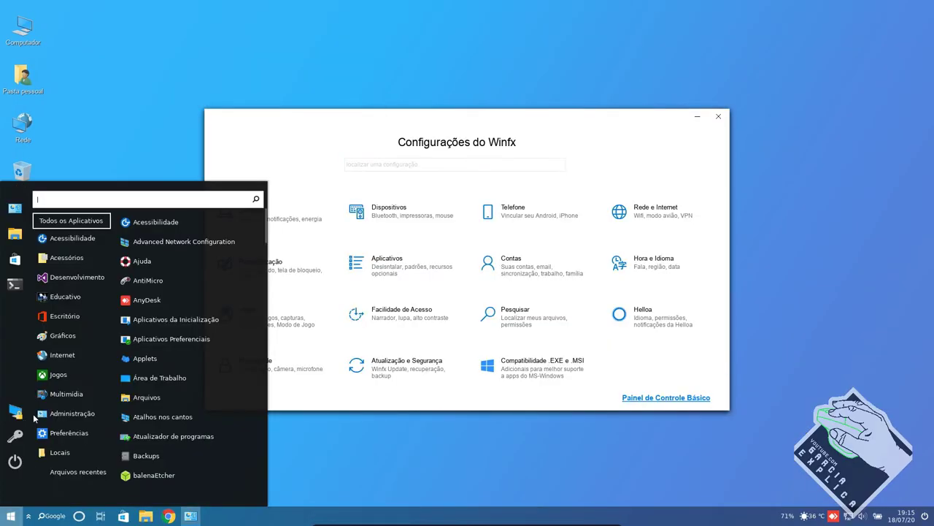
mouse_move(70, 287)
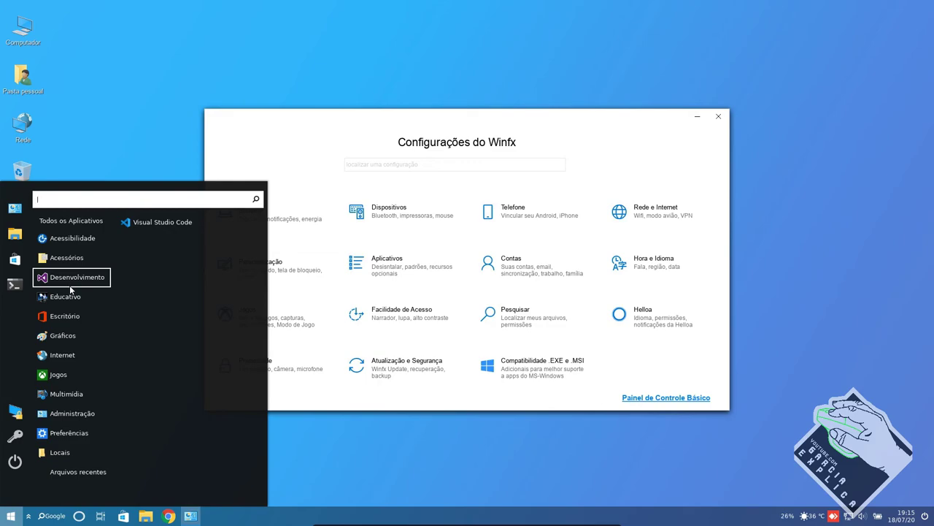
key("Escape")
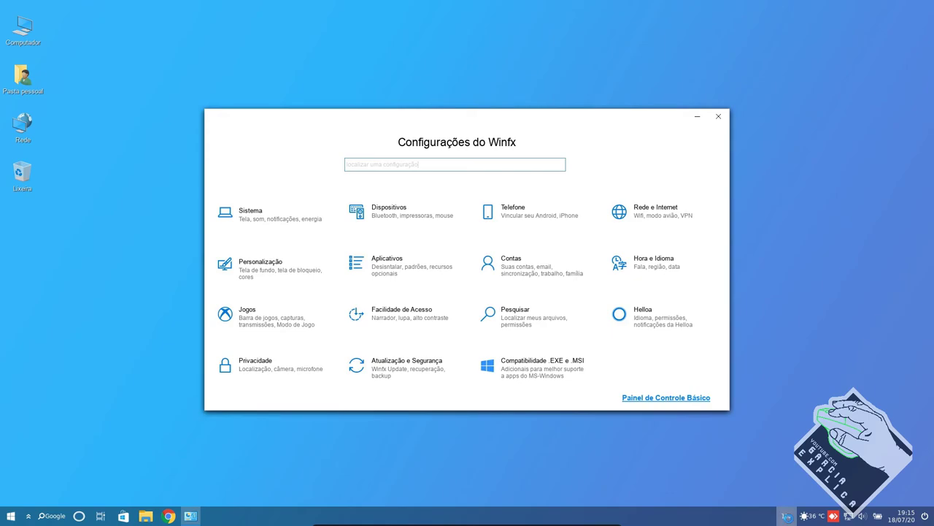
left_click(786, 516)
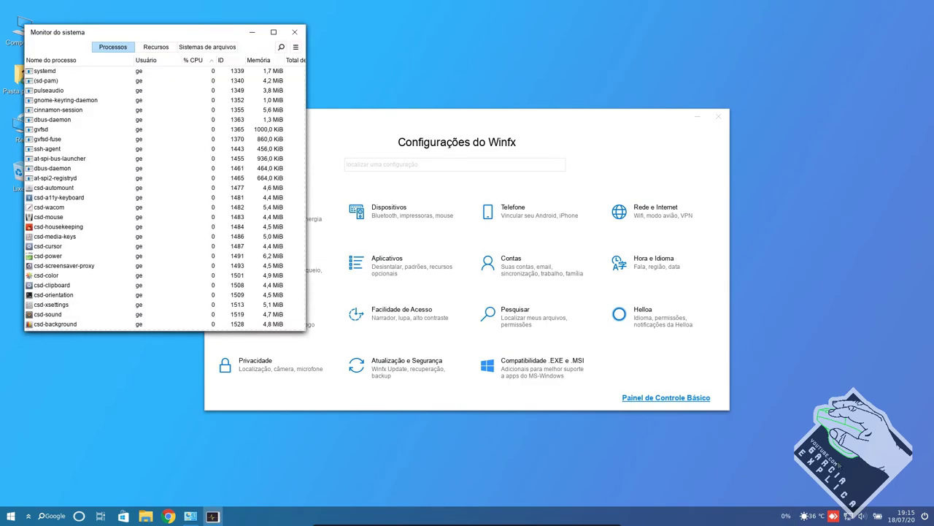
- Review the Recursos history, switch back to Processos, move the monitor window up-right, and open Start
left_click(156, 47)
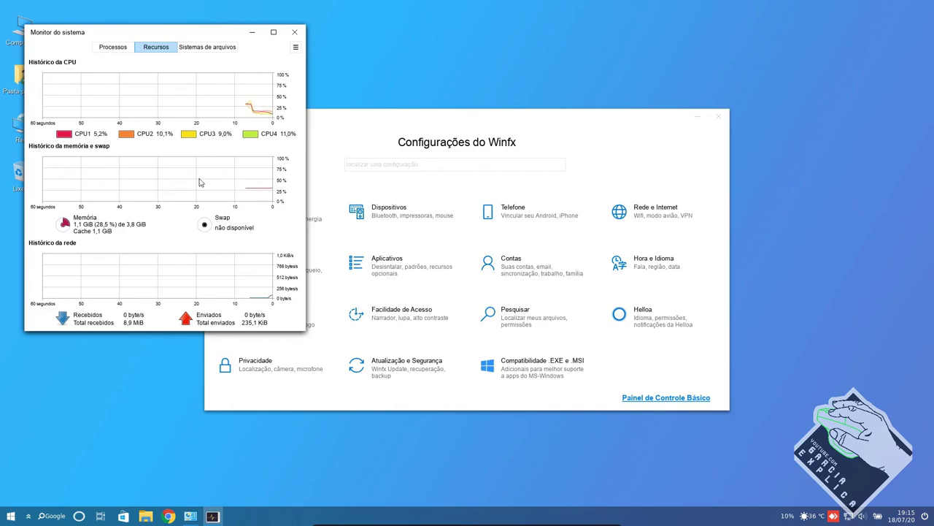
left_click(113, 47)
left_click_drag(133, 32, 249, 27)
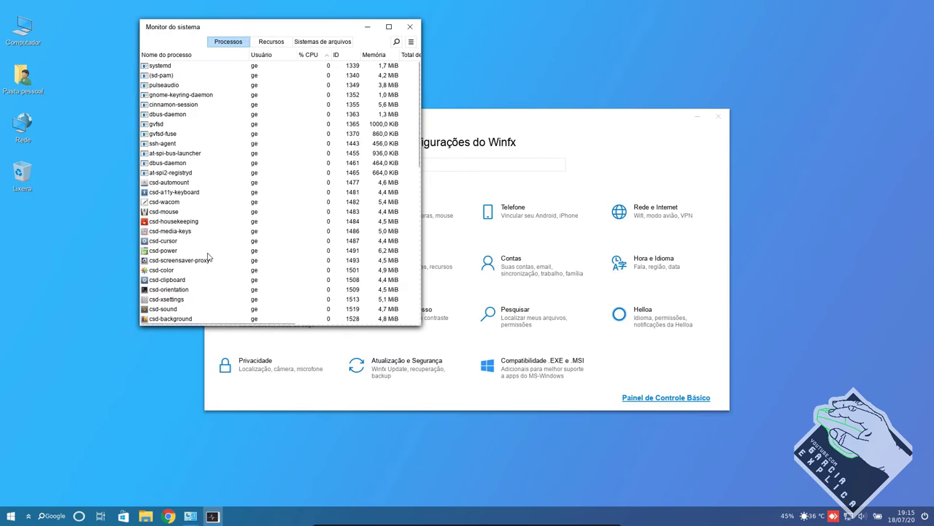
left_click(12, 516)
mouse_move(53, 471)
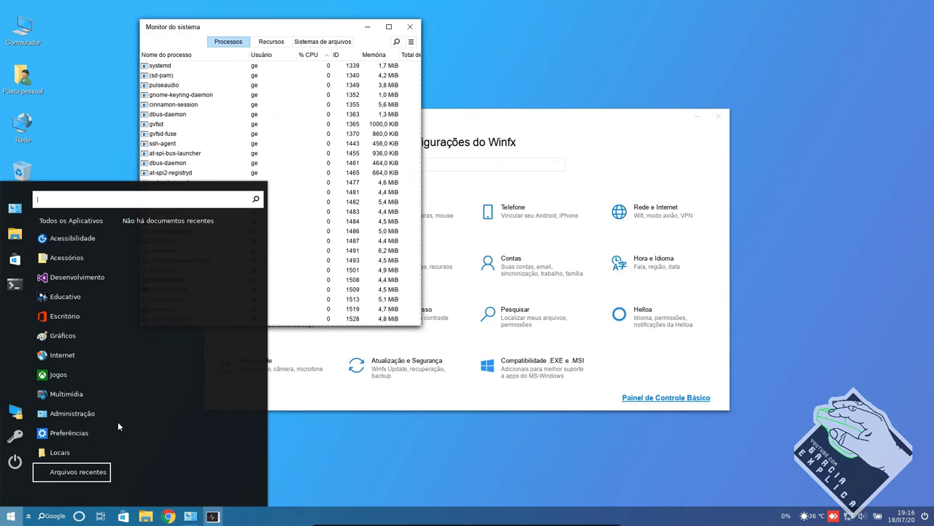
- Launch Steam from the Jogos menu, then open a Terminal window in the guest
mouse_move(82, 373)
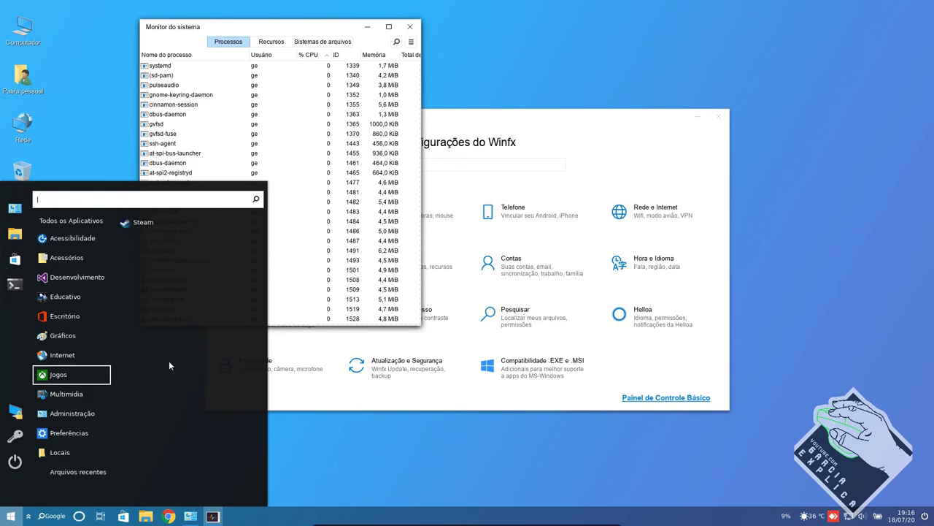
left_click(139, 223)
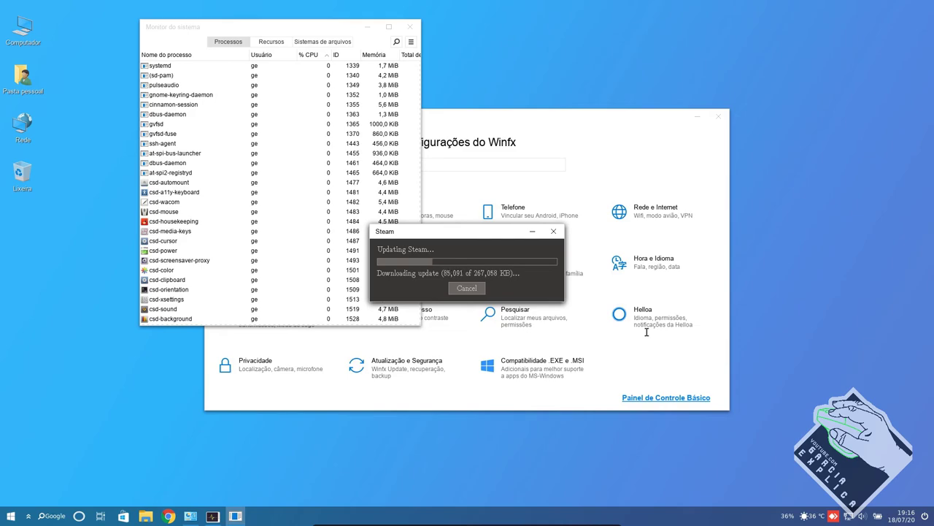
left_click(10, 517)
left_click(15, 284)
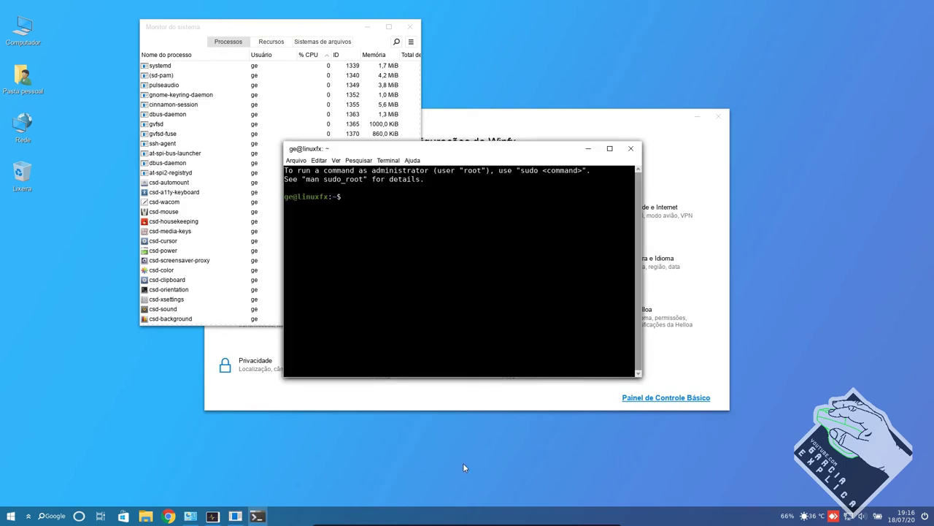
- Run 'sudo apt update' in the terminal and enter the administrator password
type("sudo apt update")
key("Return")
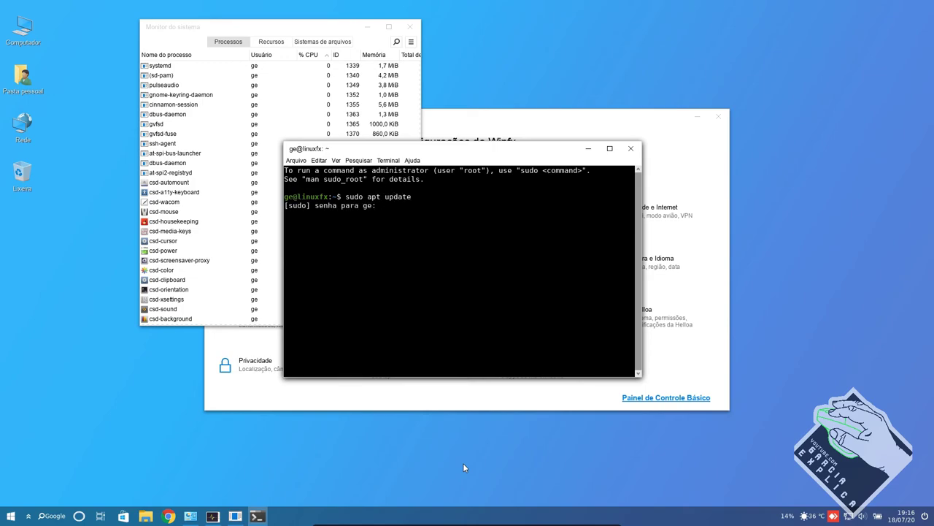
key("Return")
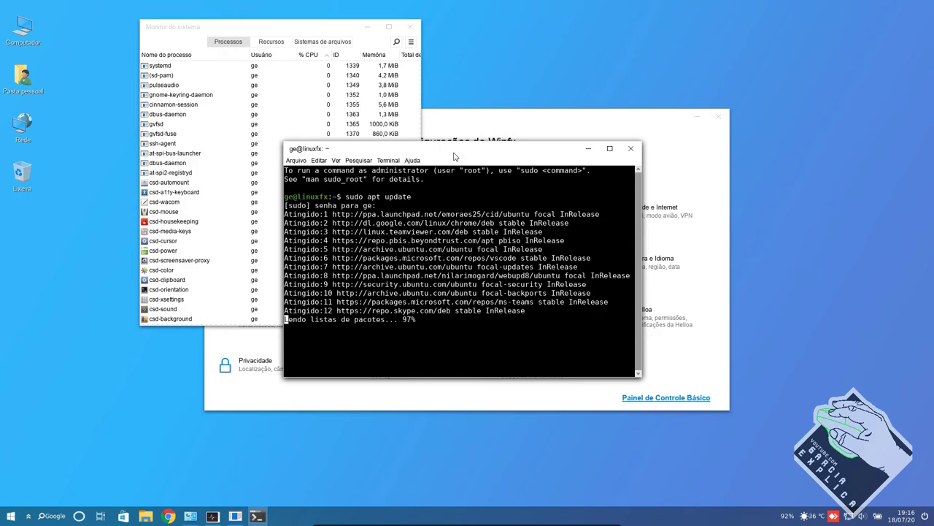
- Move the terminal to the upper right, highlight the 7 upgradable packages line, and reposition the Steam dialog
left_click_drag(453, 155, 696, 43)
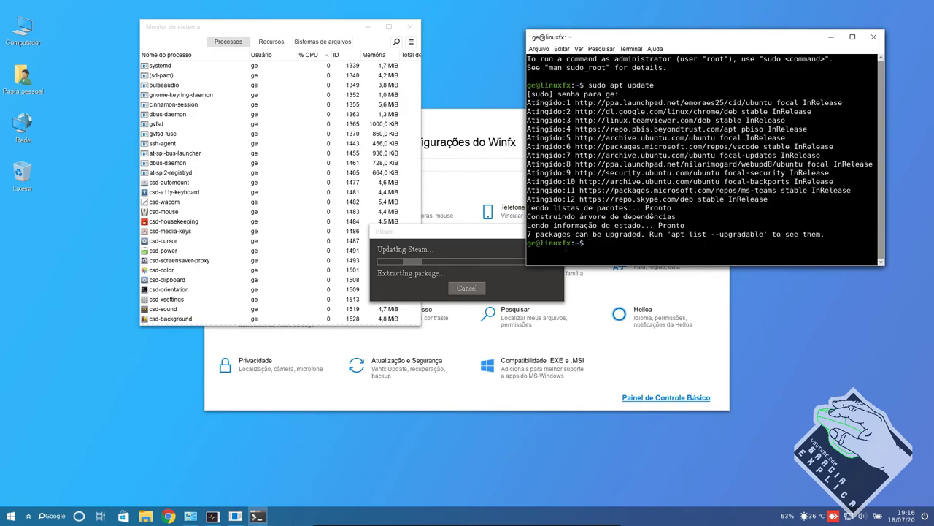
triple_click(566, 234)
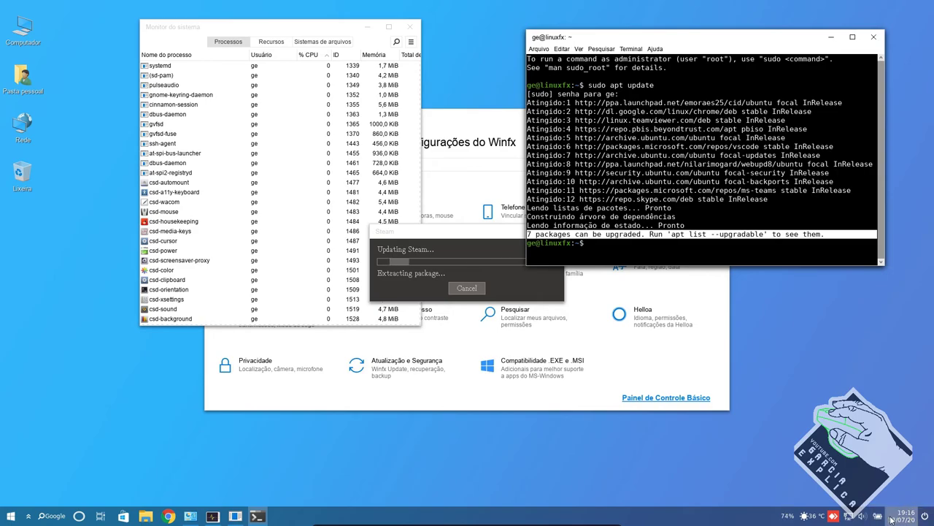
left_click_drag(494, 241, 456, 388)
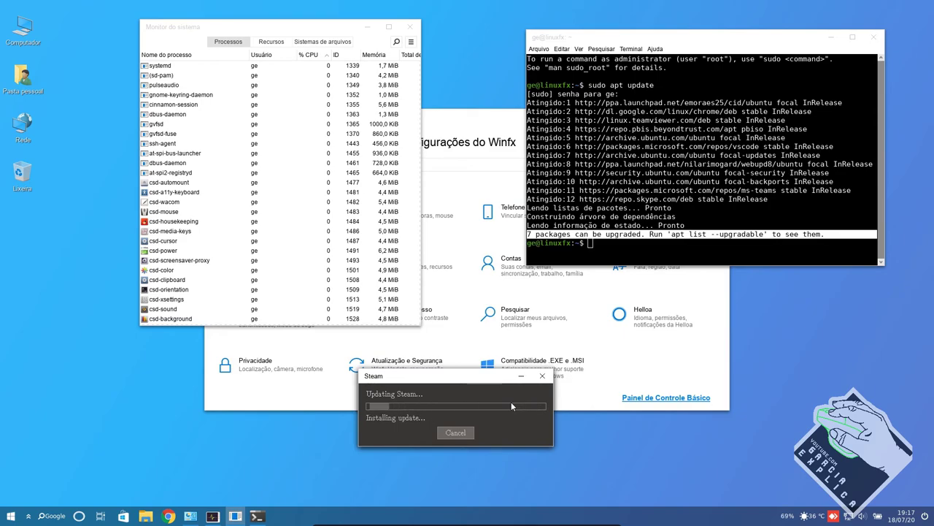
- Raise the terminal and system monitor, move settings higher, and drag the monitor's corner larger
left_click(584, 252)
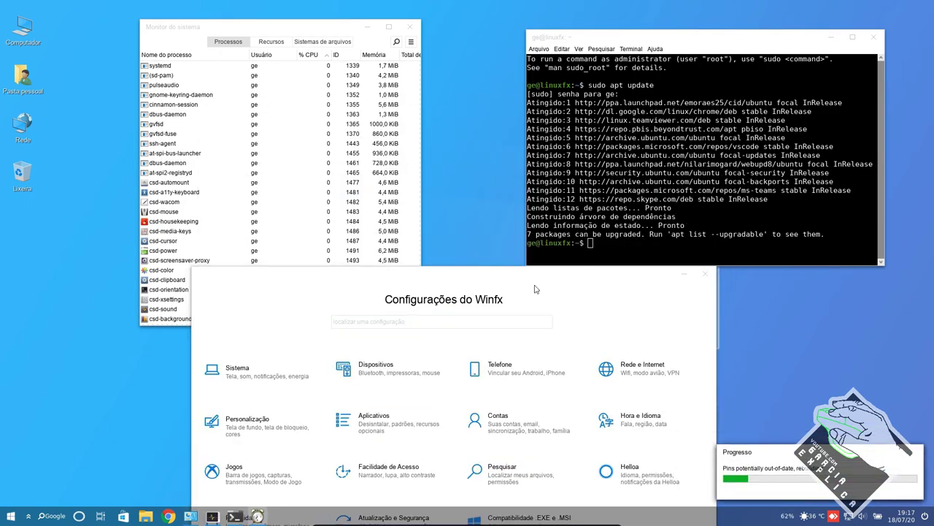
left_click_drag(509, 278, 508, 107)
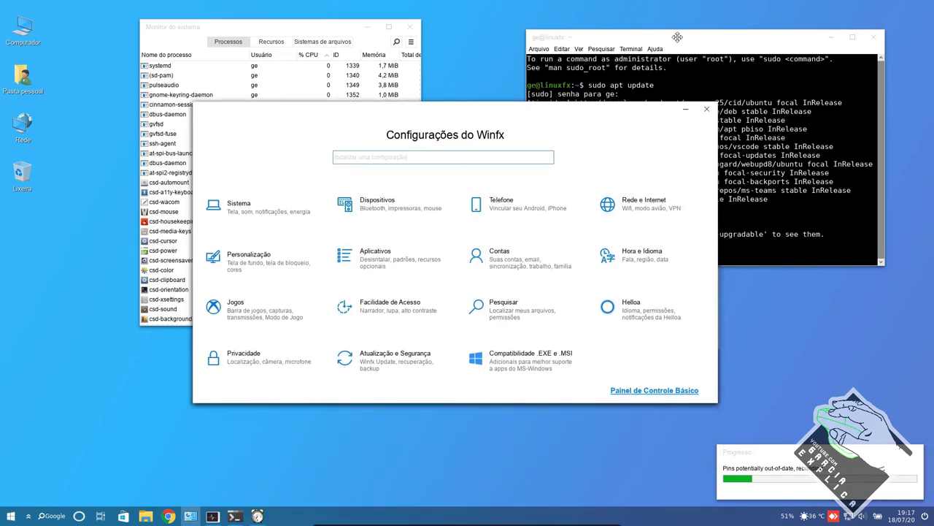
left_click(676, 38)
left_click(308, 28)
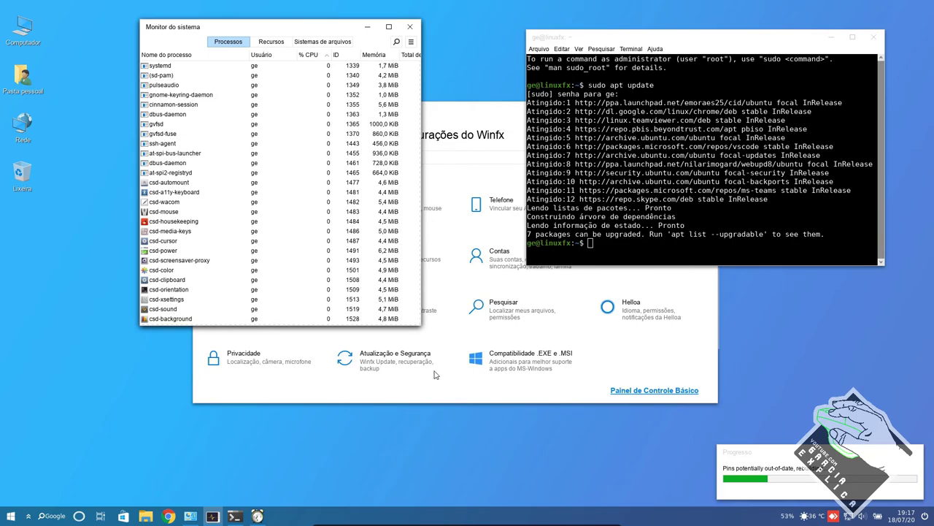
left_click_drag(421, 327, 467, 407)
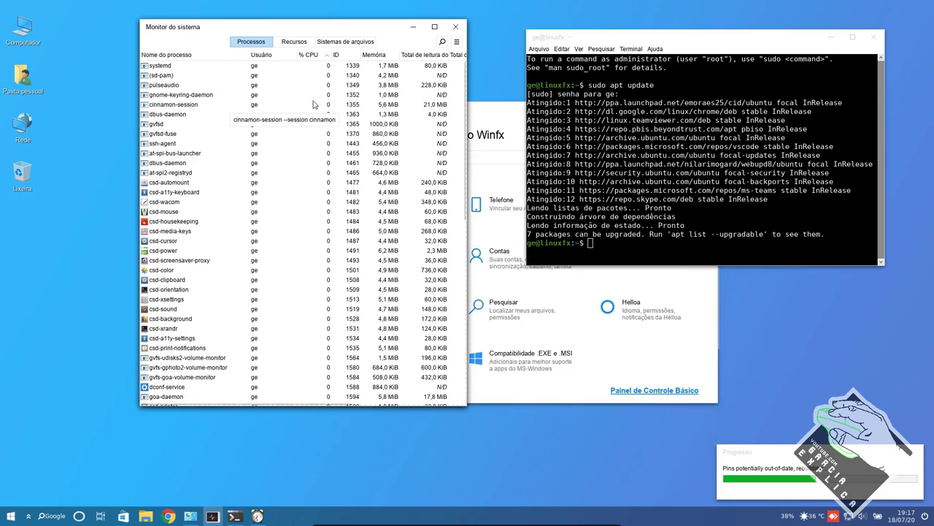
- View the Recursos graphs and Sistemas de arquivos disk usage, then close the monitor and terminal
left_click(294, 42)
left_click(331, 43)
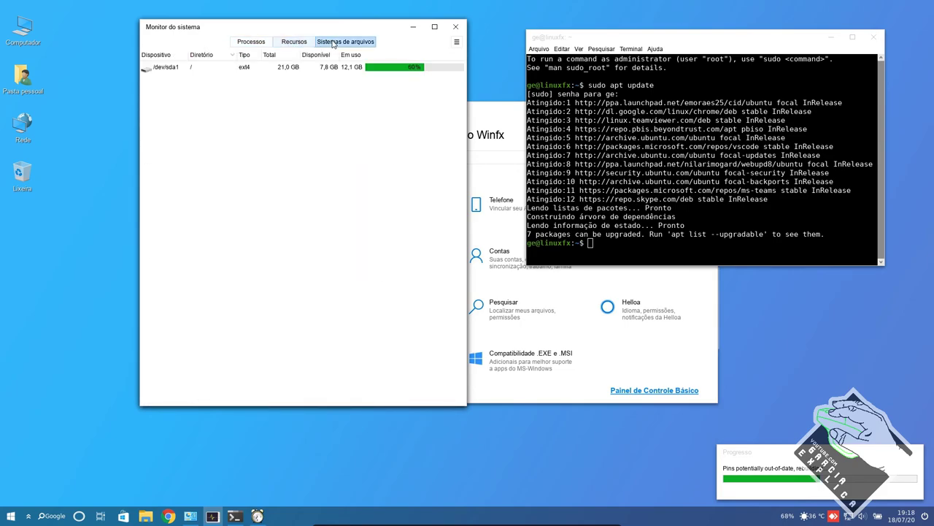
left_click(298, 42)
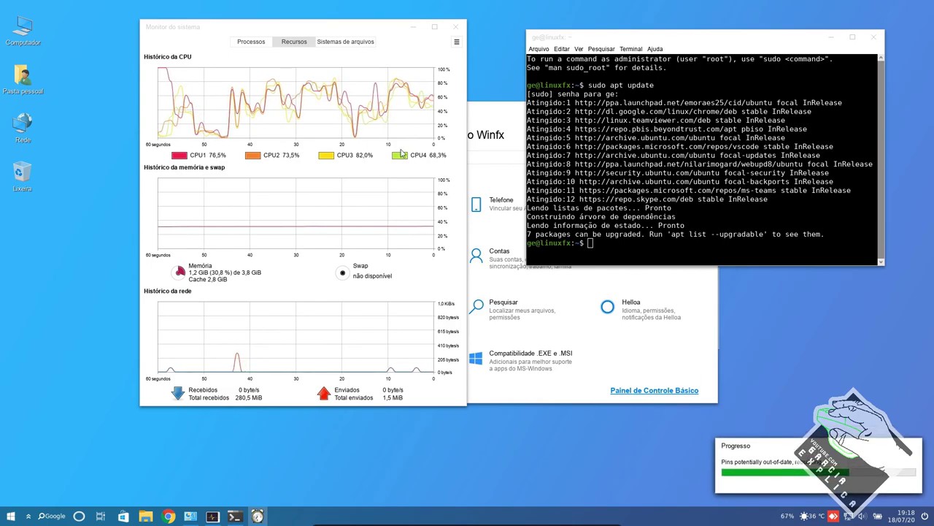
left_click(254, 42)
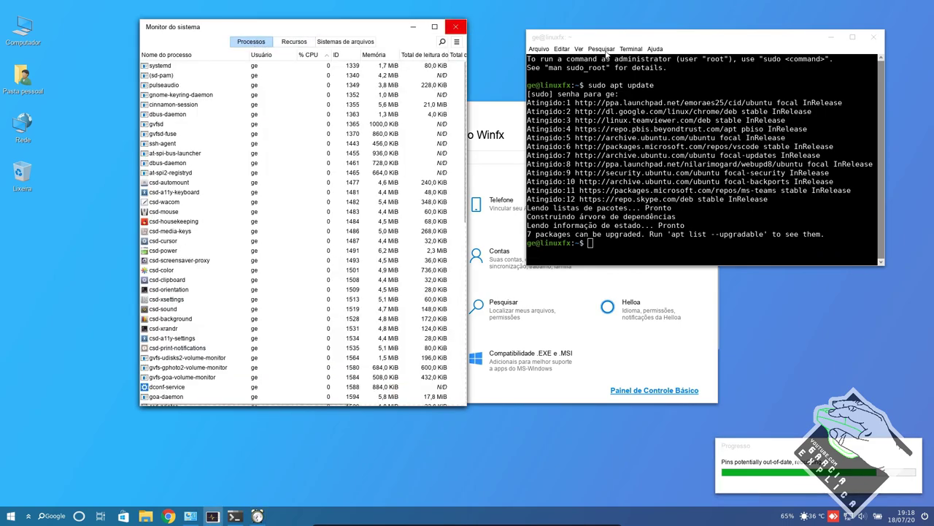
left_click(455, 26)
left_click(873, 36)
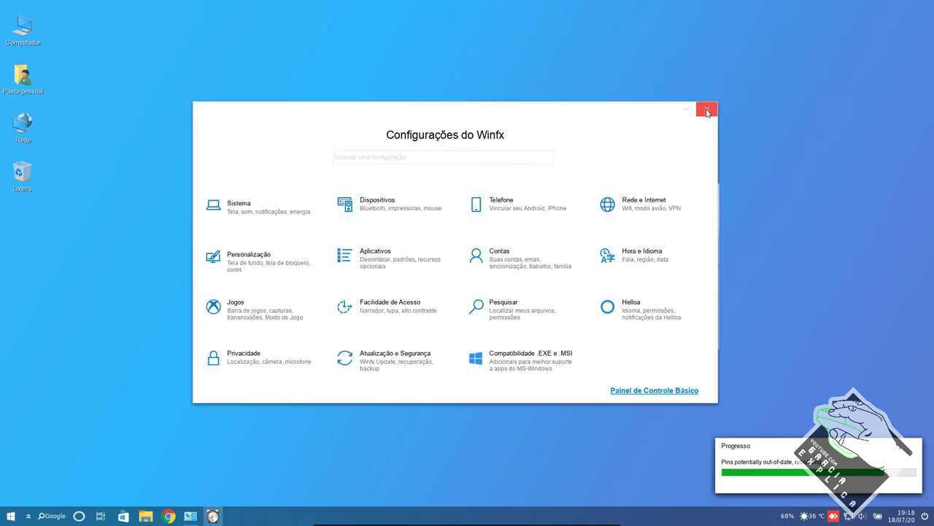
- Close Configurações do Winfx, browse the Start menu categories, then dismiss the menu
left_click(707, 109)
left_click(10, 515)
mouse_move(34, 405)
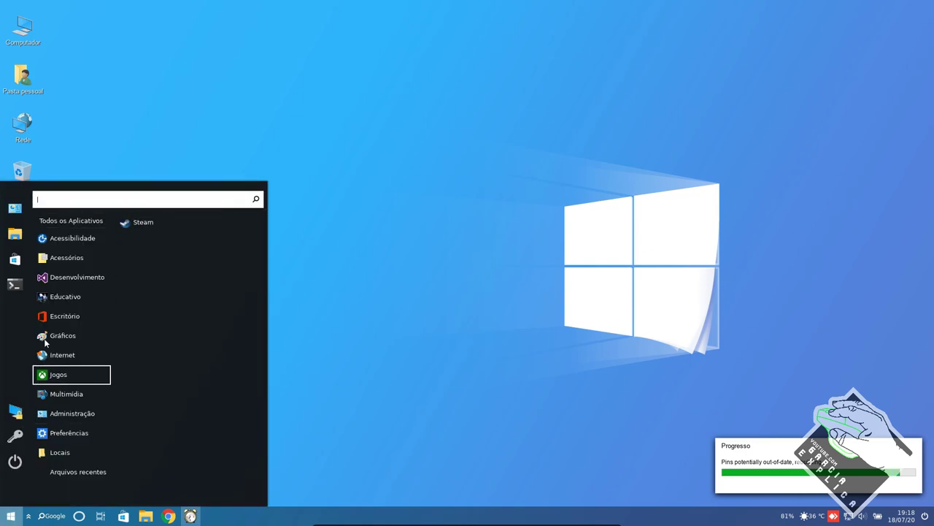
mouse_move(50, 332)
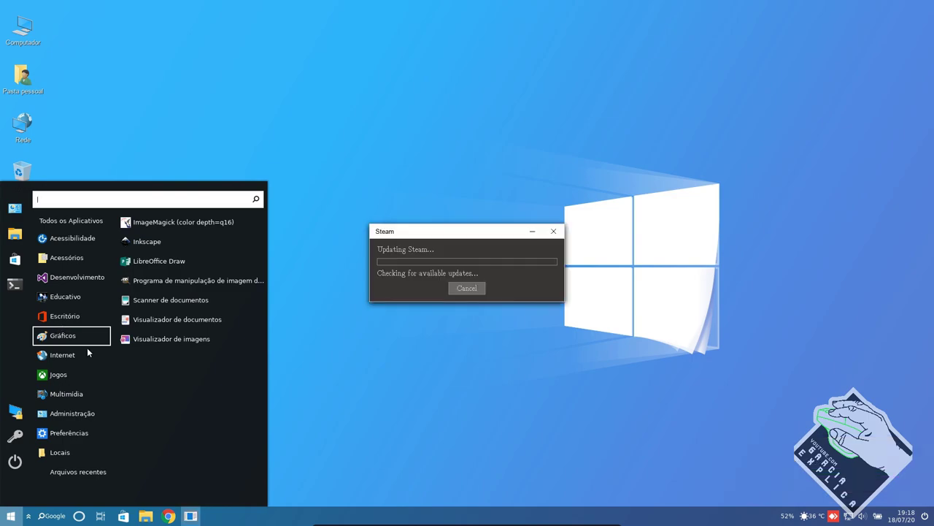
mouse_move(87, 353)
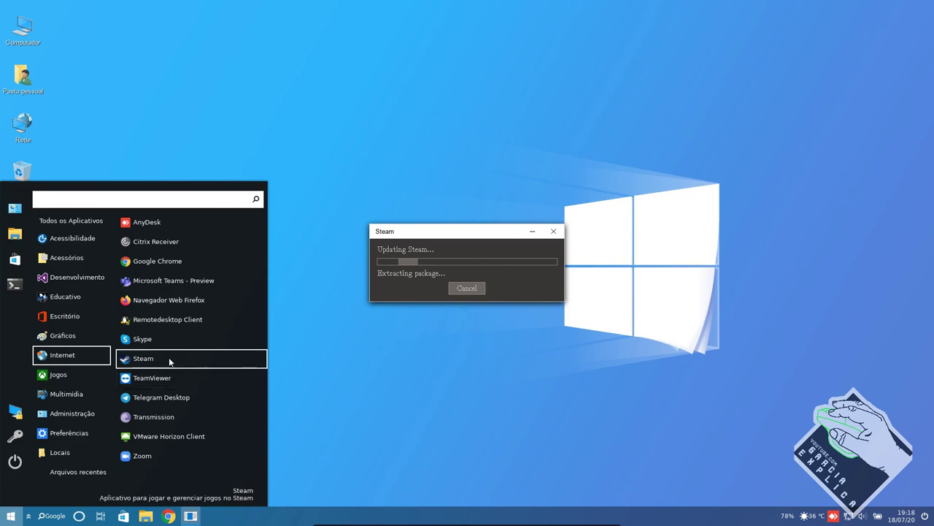
left_click(241, 158)
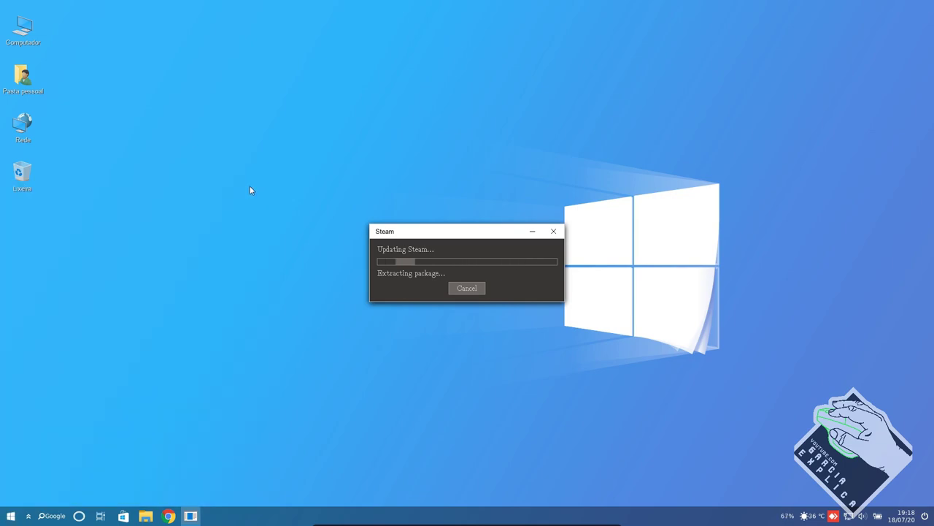
mouse_move(467, 520)
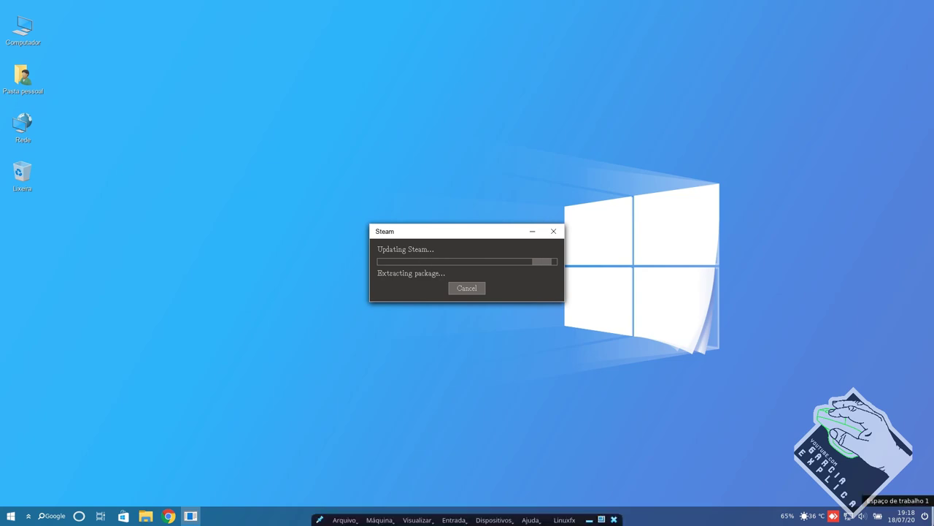